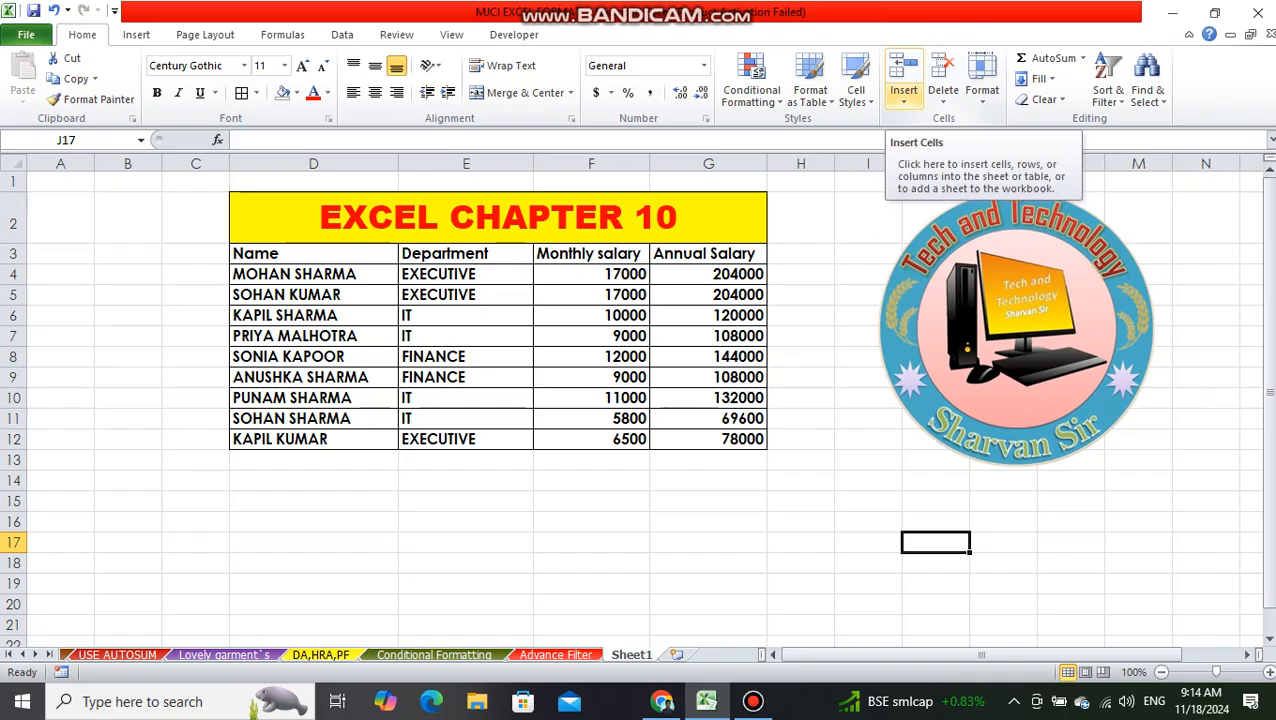
pyautogui.click(903, 101)
pyautogui.click(903, 101)
pyautogui.click(903, 101)
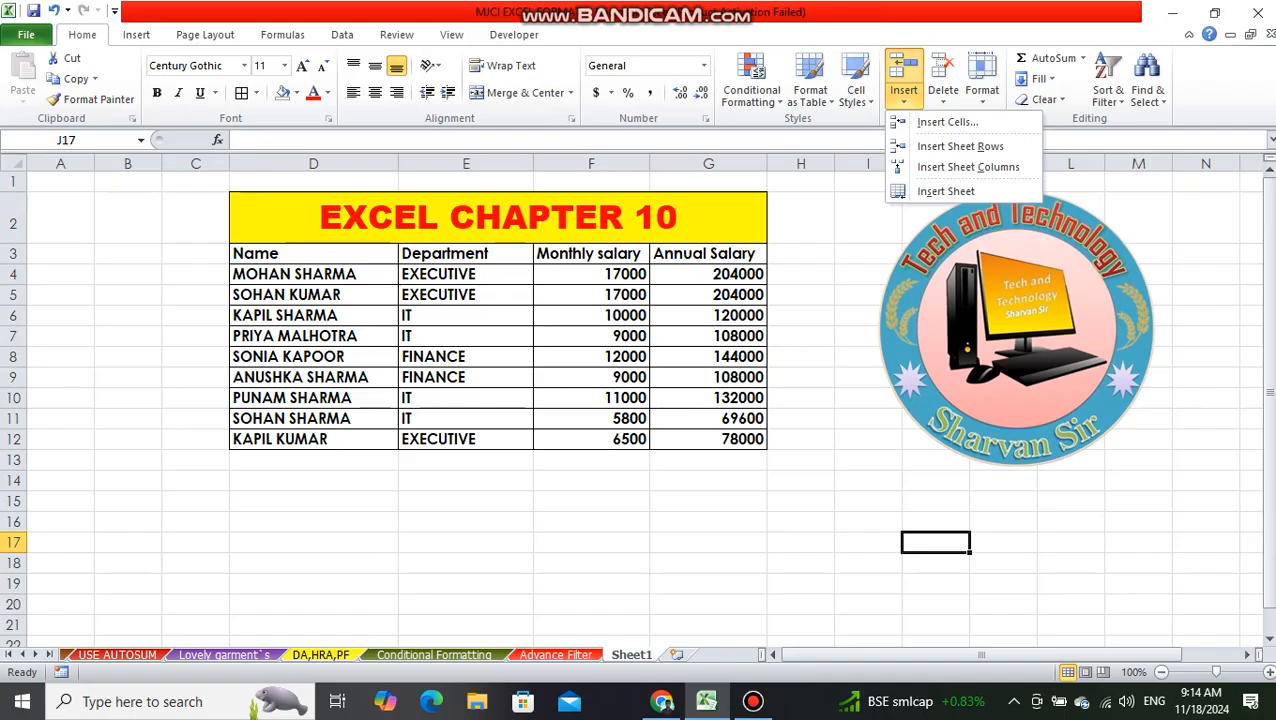
pyautogui.click(818, 280)
# - Insert a blank cell at E6 in the Department column, shifting the existing cells down
pyautogui.click(460, 315)
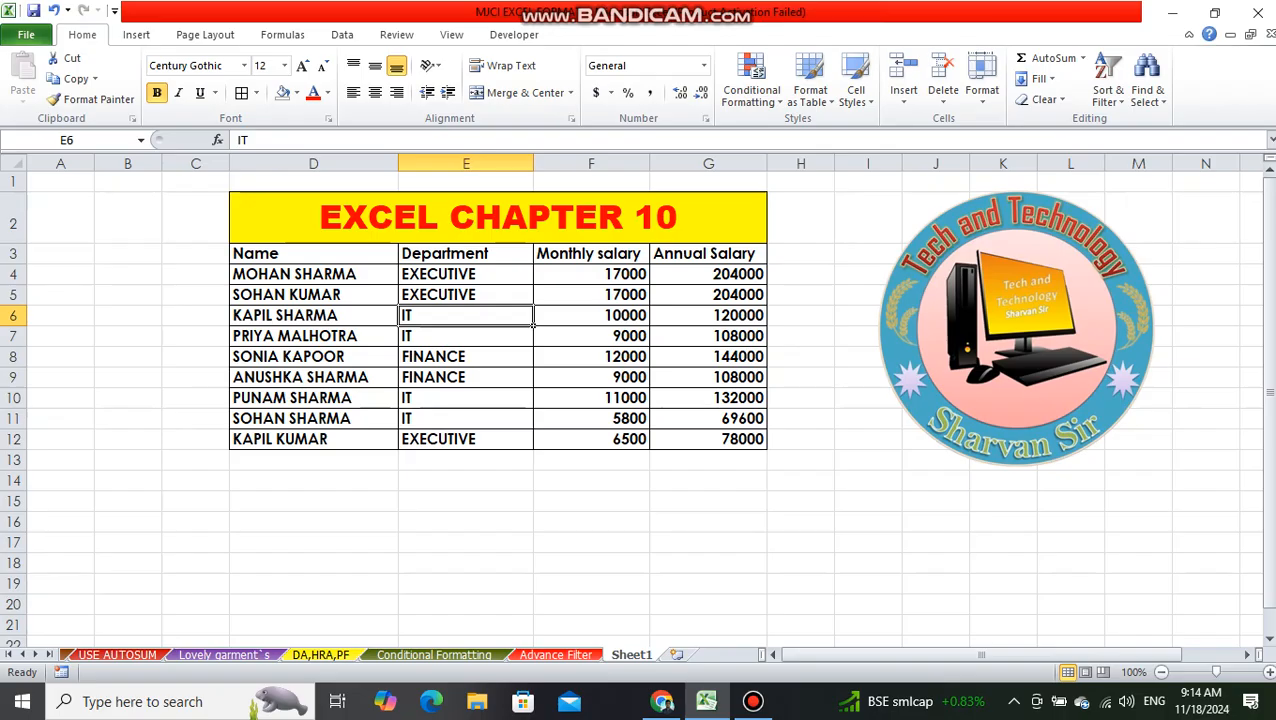
pyautogui.click(903, 98)
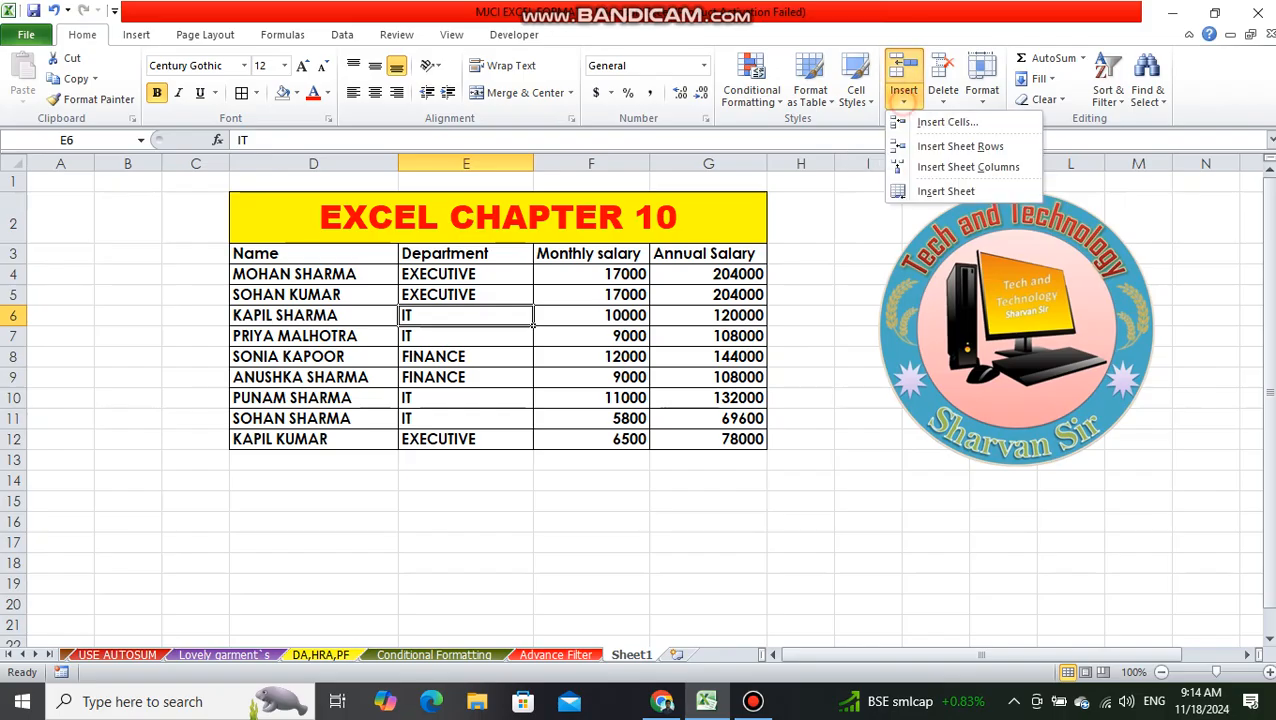
pyautogui.click(932, 121)
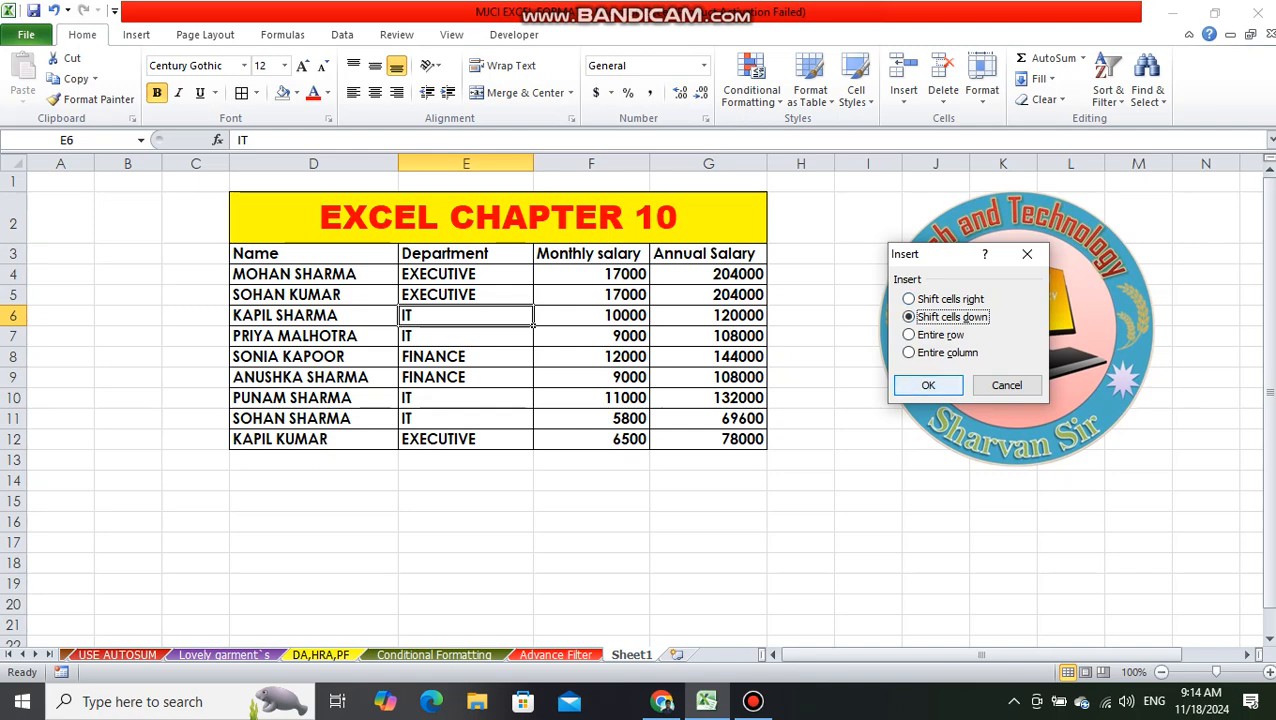
pyautogui.press('Return')
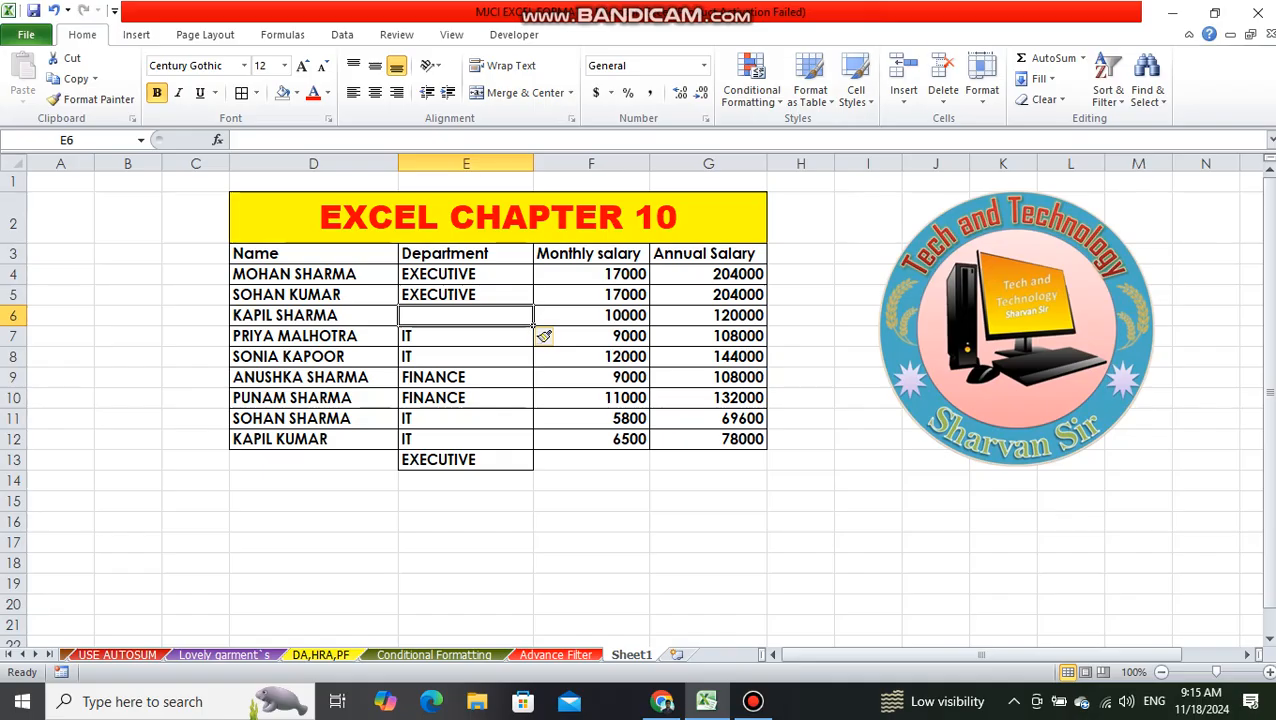
# - Undo the cell insertion in the Department column
pyautogui.click(903, 95)
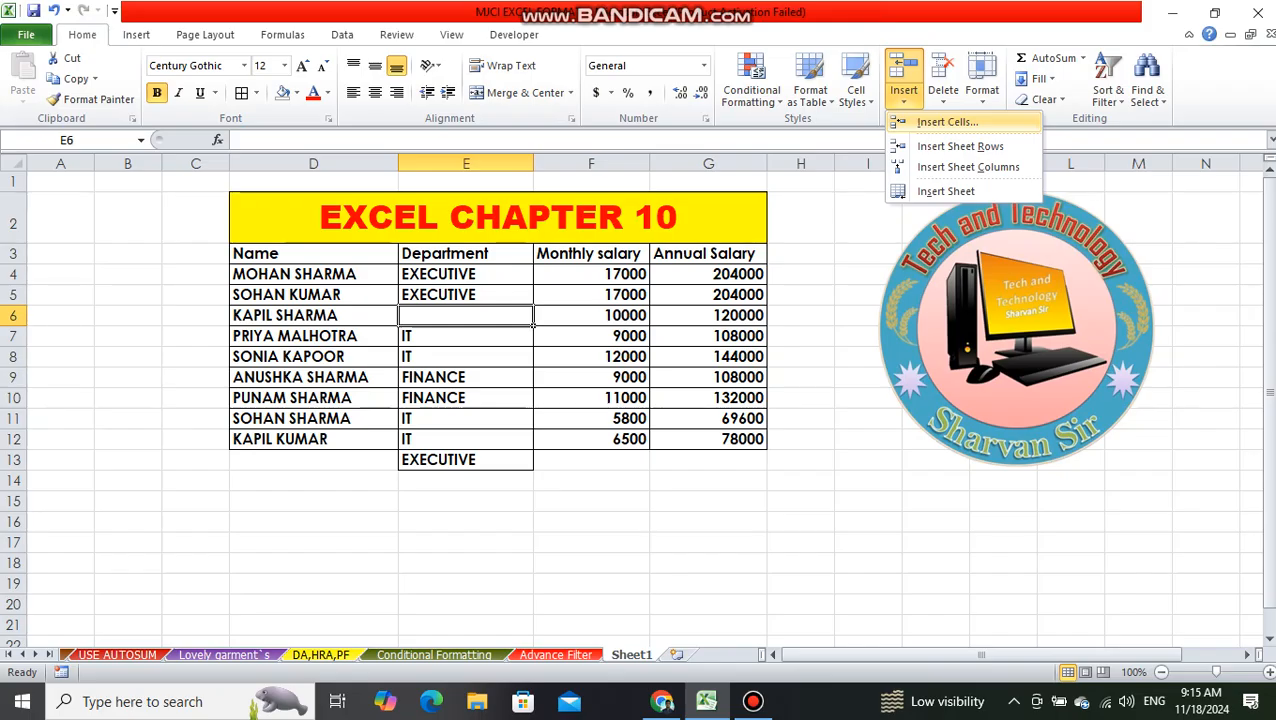
pyautogui.press('Escape')
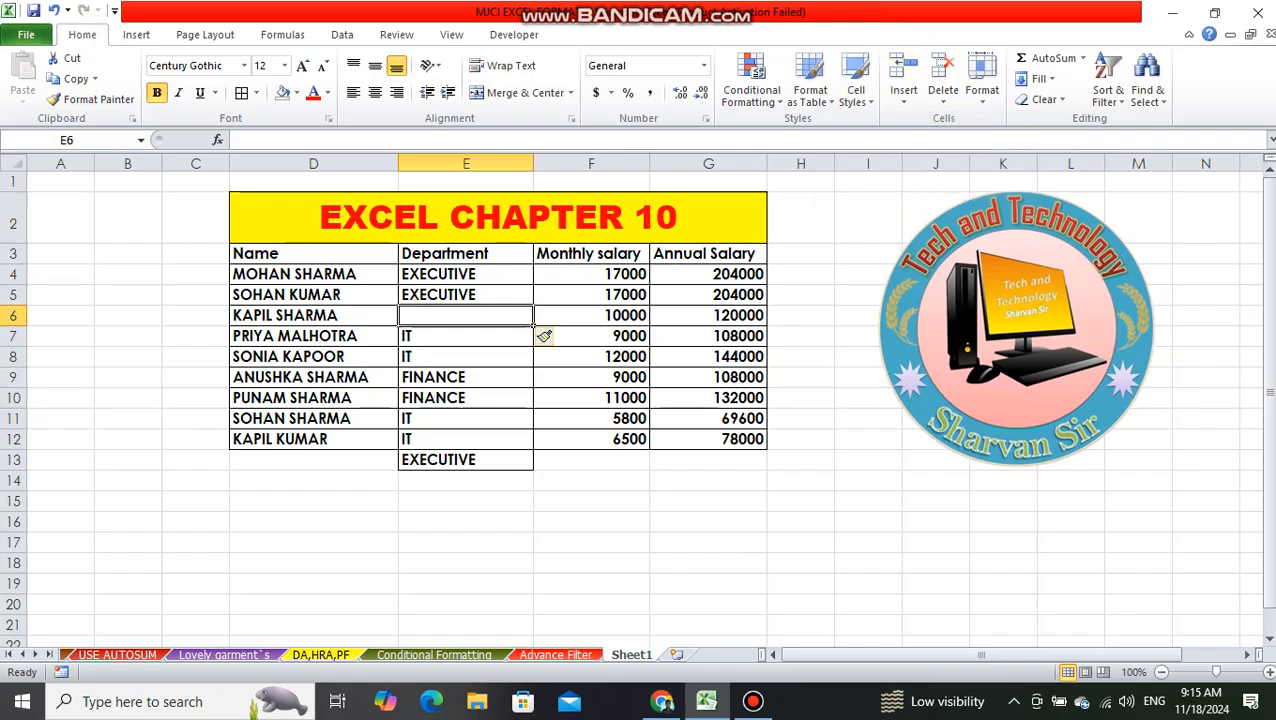
pyautogui.hotkey('ctrl', 'z')
# - Insert a blank sheet row at row 4, directly below the table's header row
pyautogui.click(903, 95)
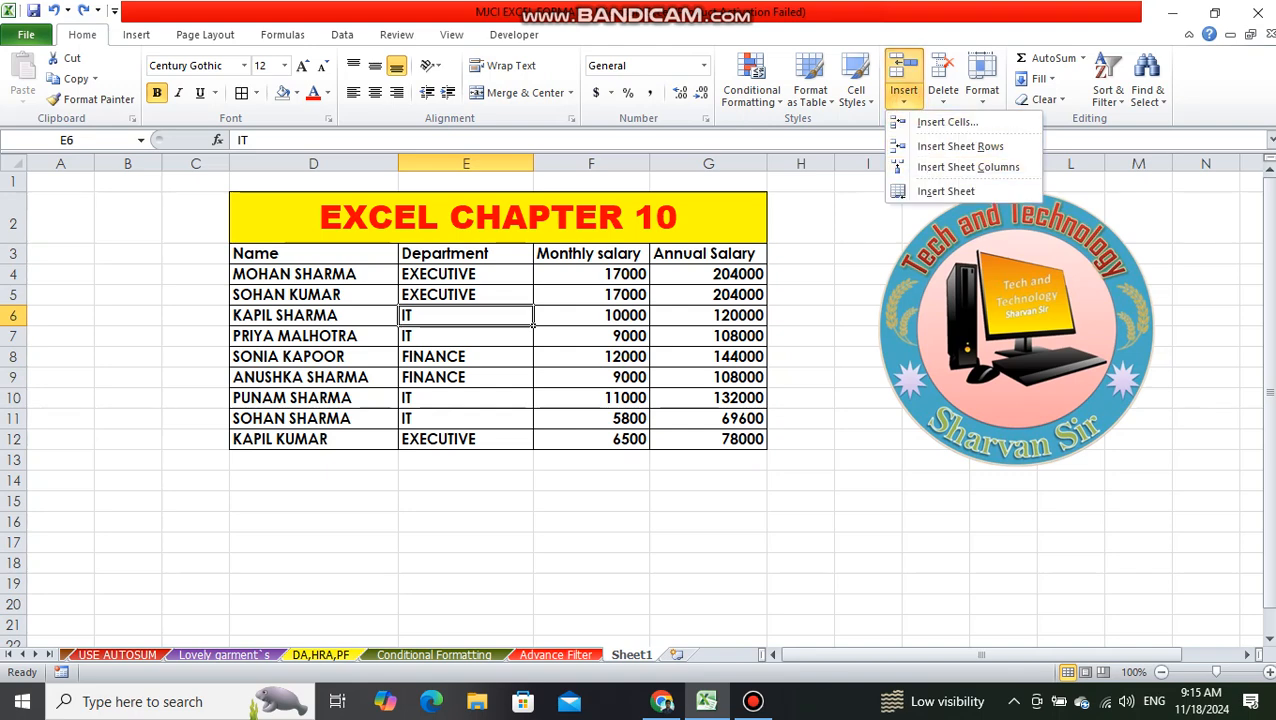
pyautogui.click(641, 363)
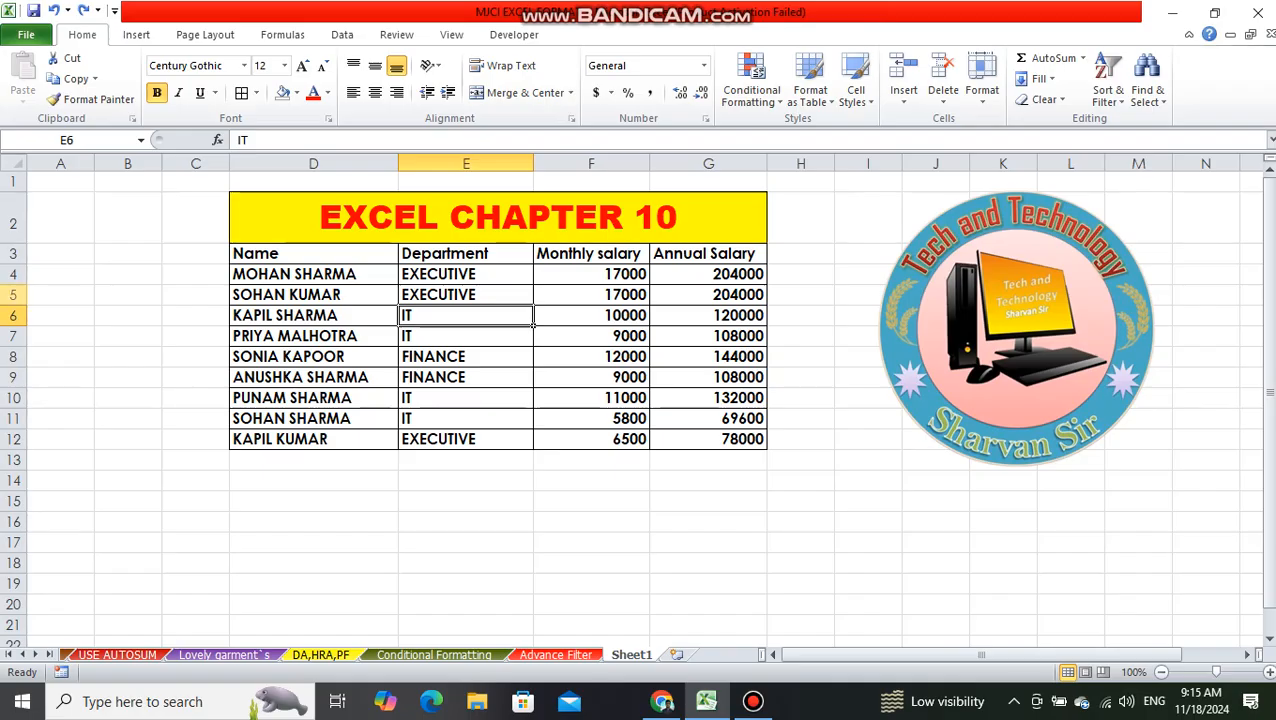
pyautogui.click(14, 274)
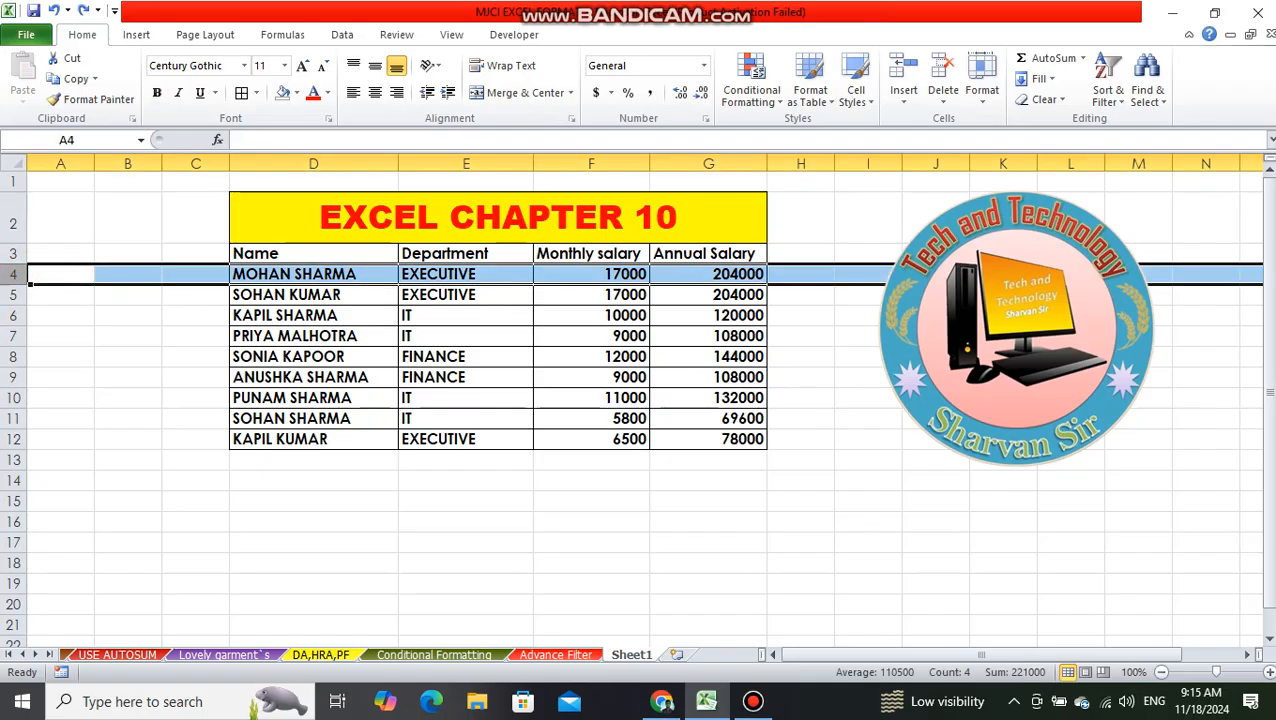
pyautogui.click(903, 92)
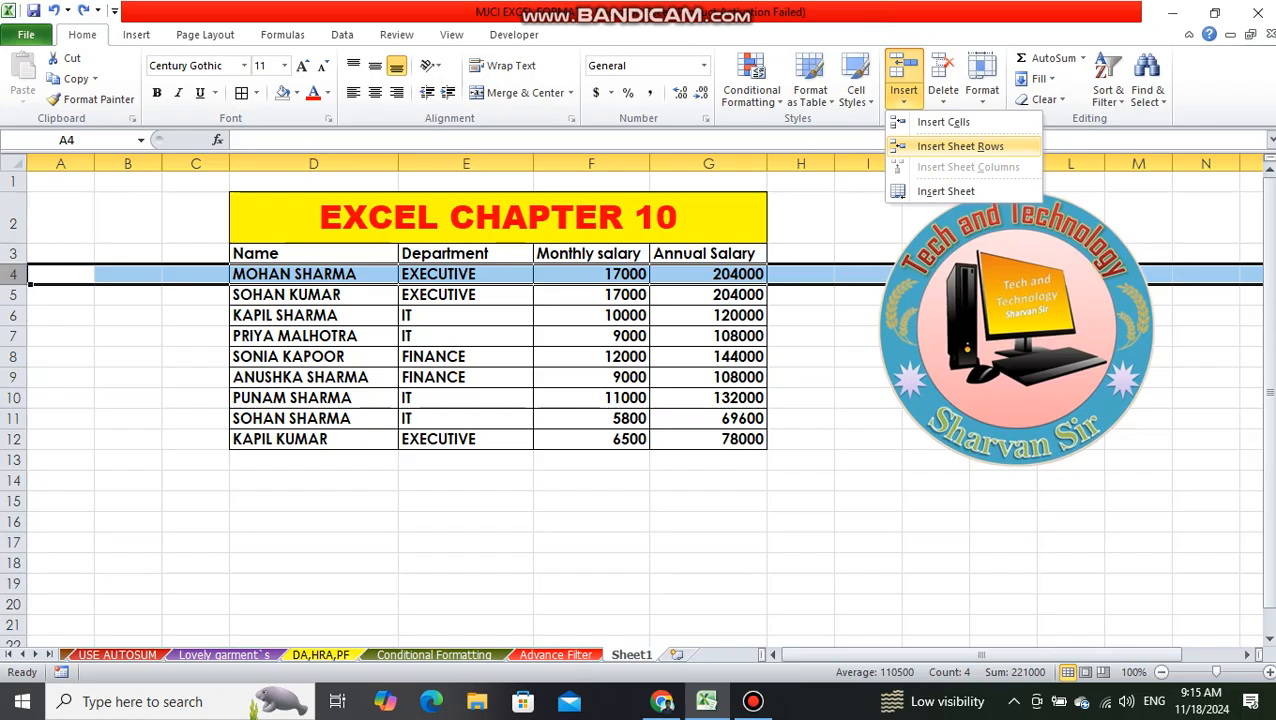
pyautogui.click(960, 146)
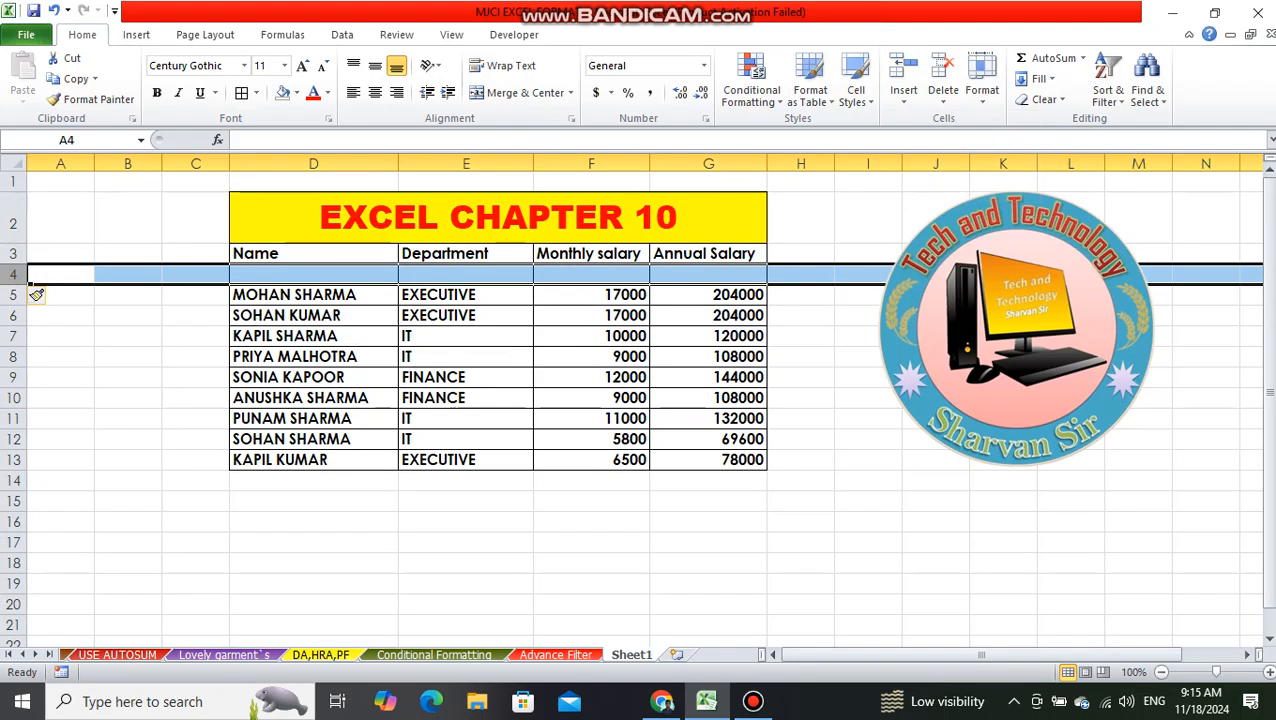
pyautogui.click(555, 501)
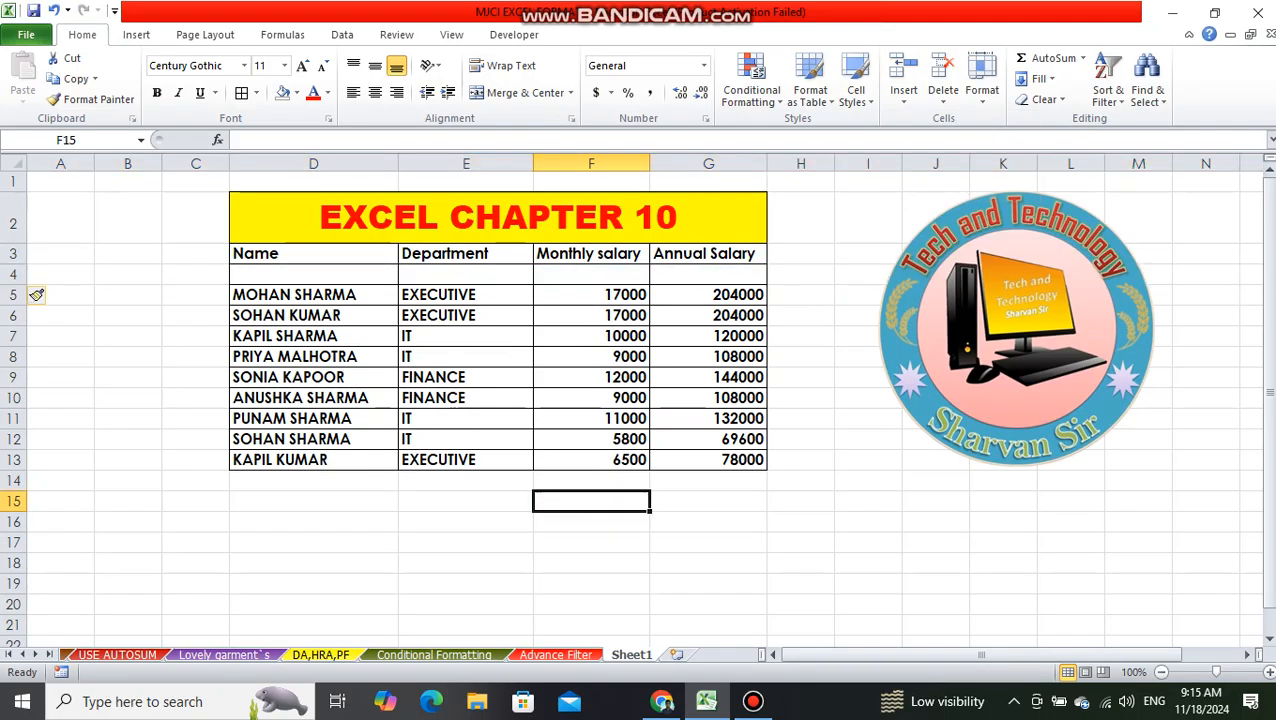
pyautogui.doubleClick(330, 274)
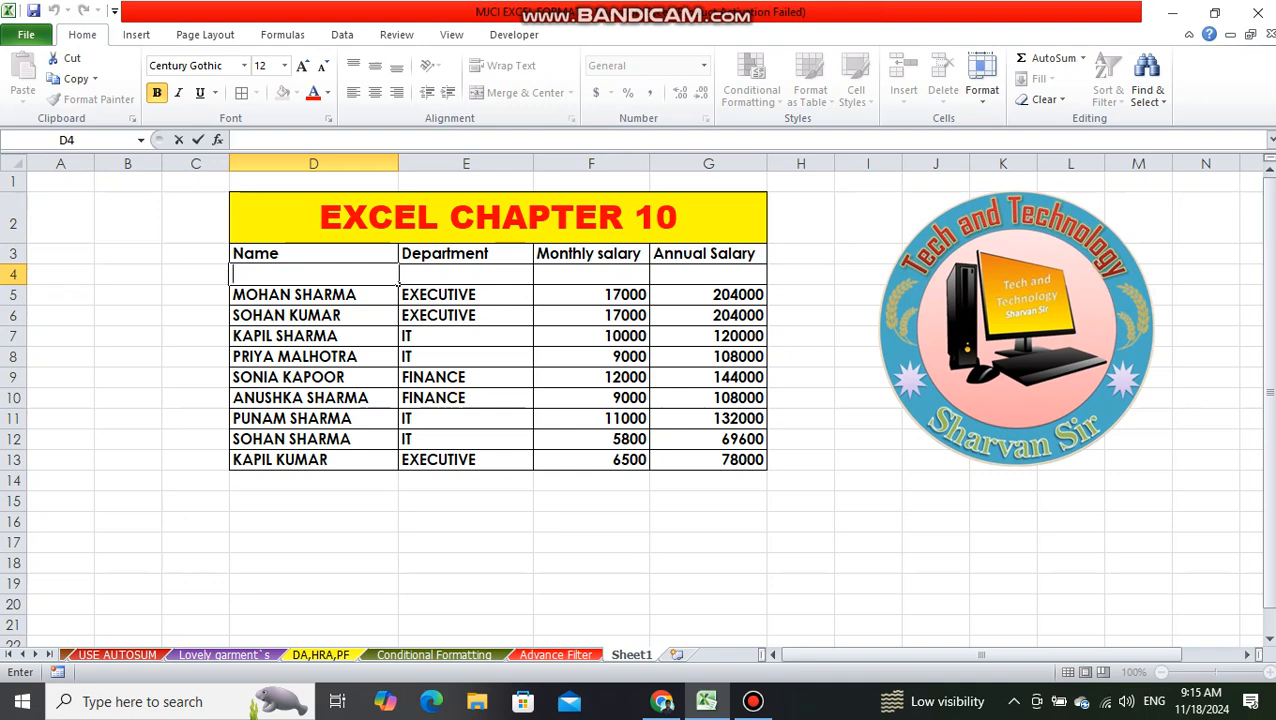
pyautogui.click(871, 426)
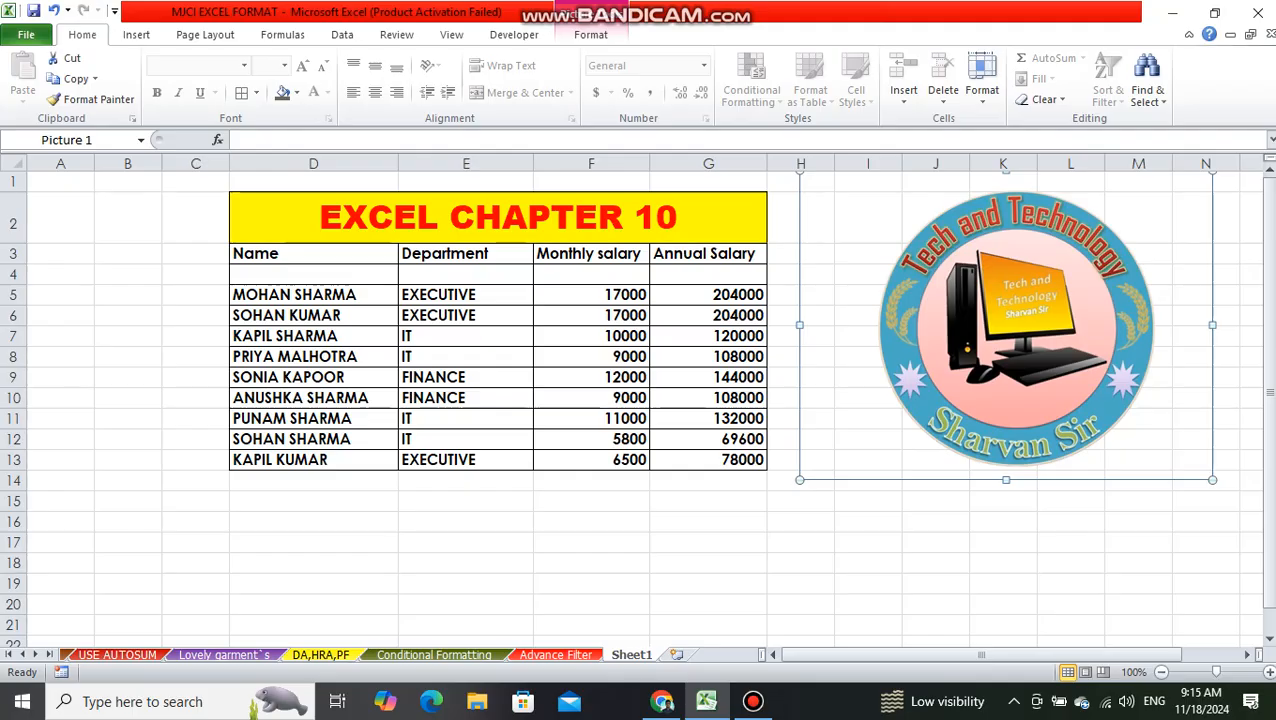
pyautogui.click(695, 402)
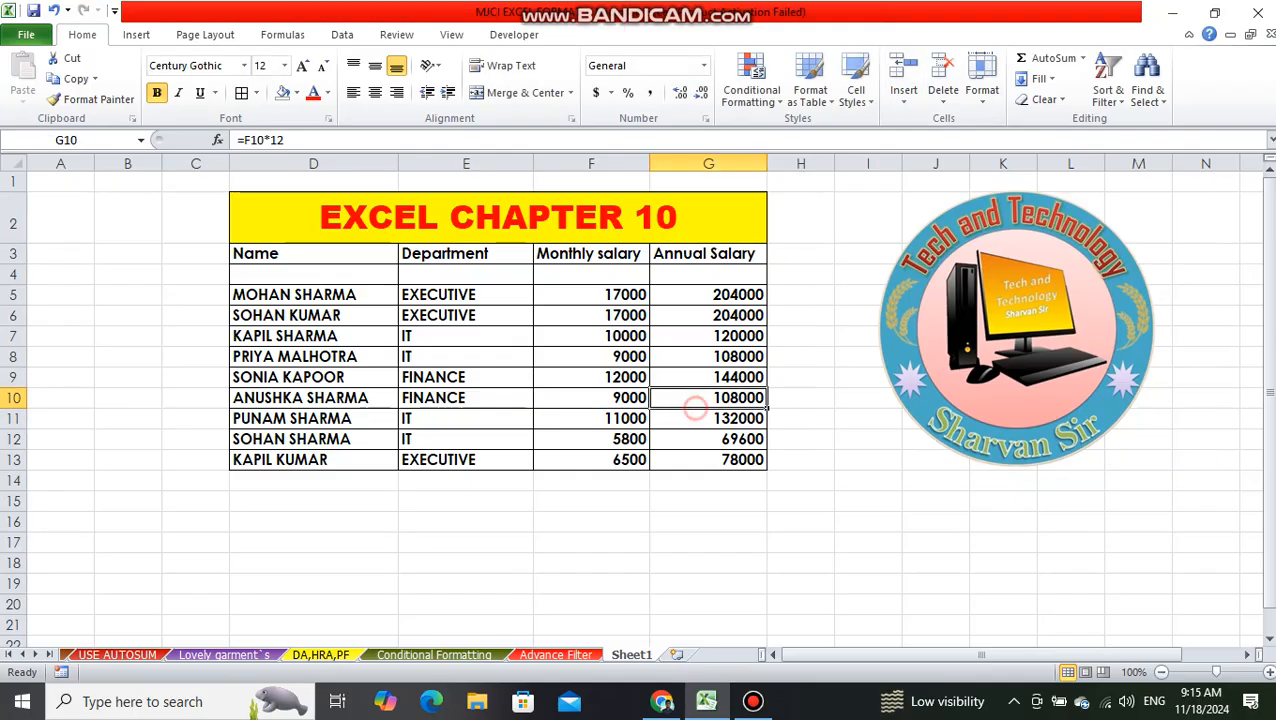
pyautogui.click(903, 92)
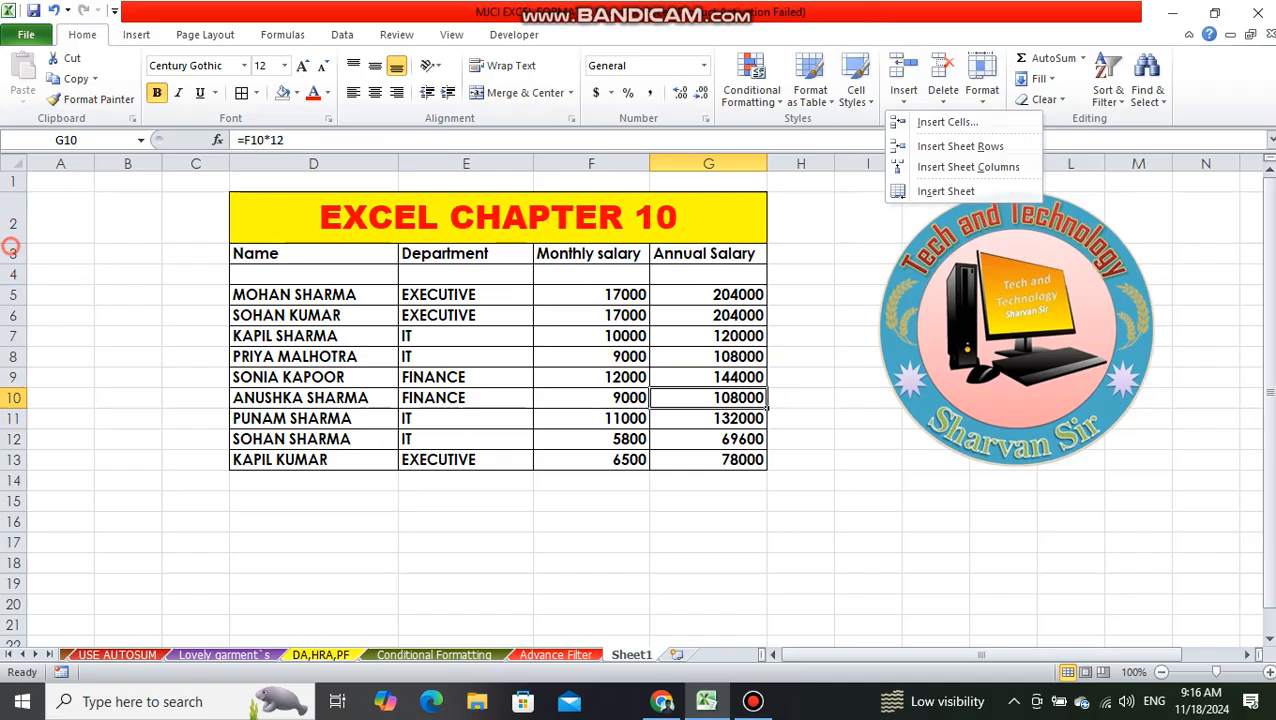
pyautogui.click(14, 253)
pyautogui.click(14, 253)
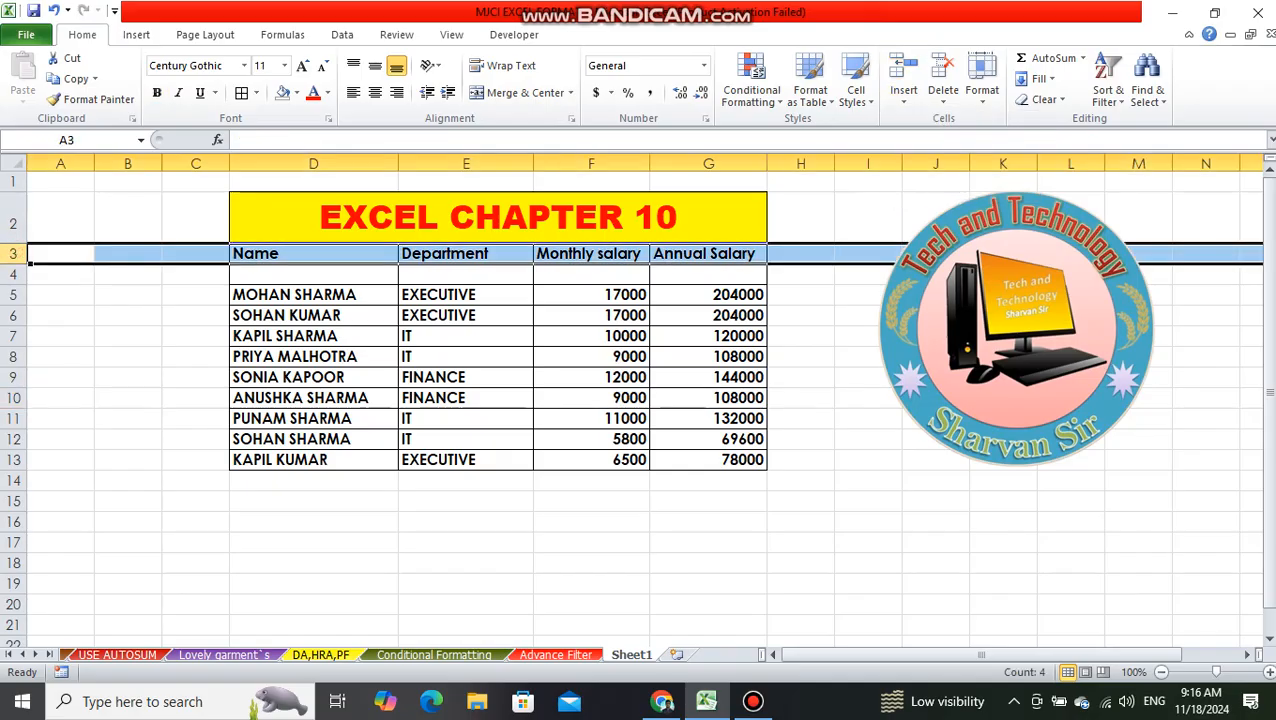
# - Insert a blank sheet column at column E, between the Name and Department columns
pyautogui.click(306, 163)
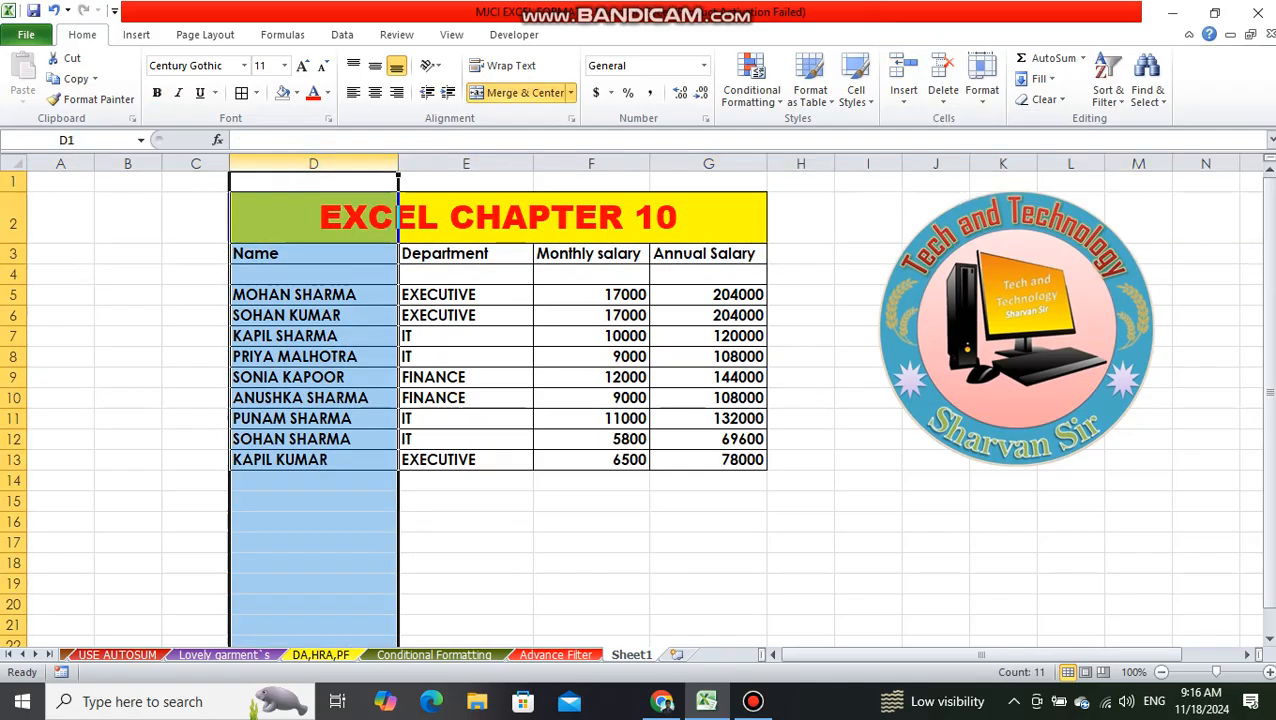
pyautogui.click(434, 163)
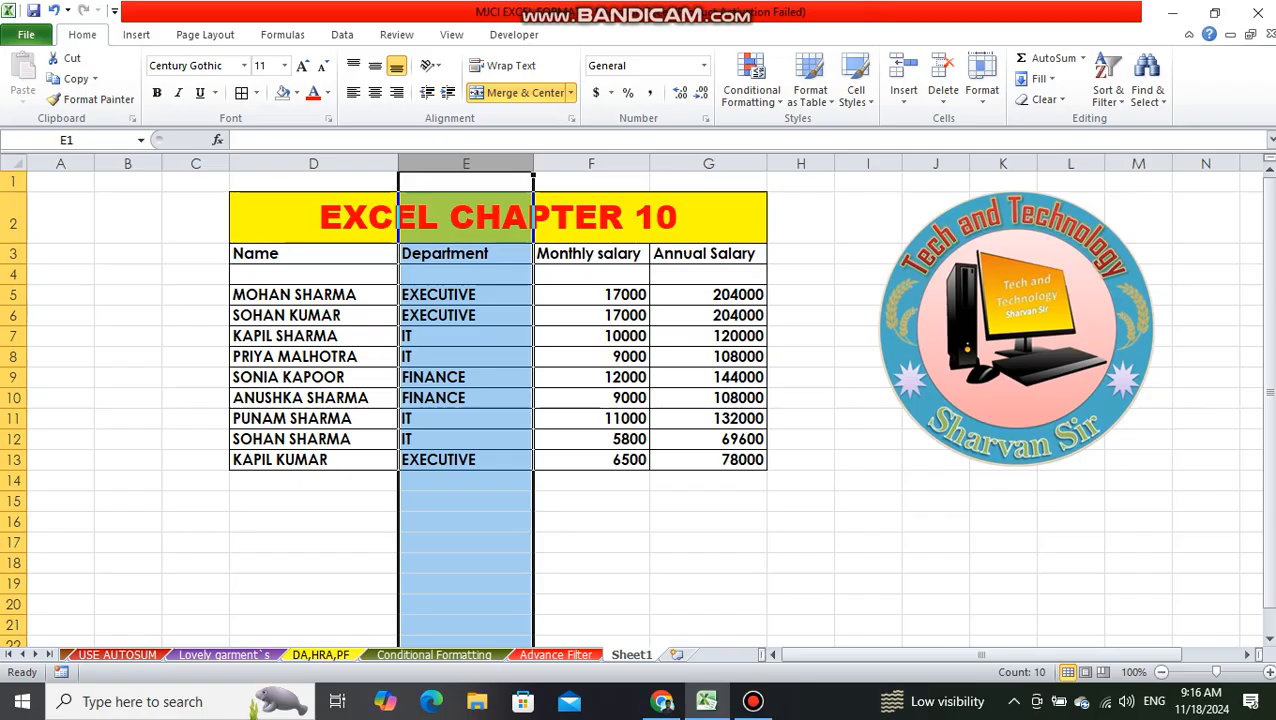
pyautogui.click(903, 100)
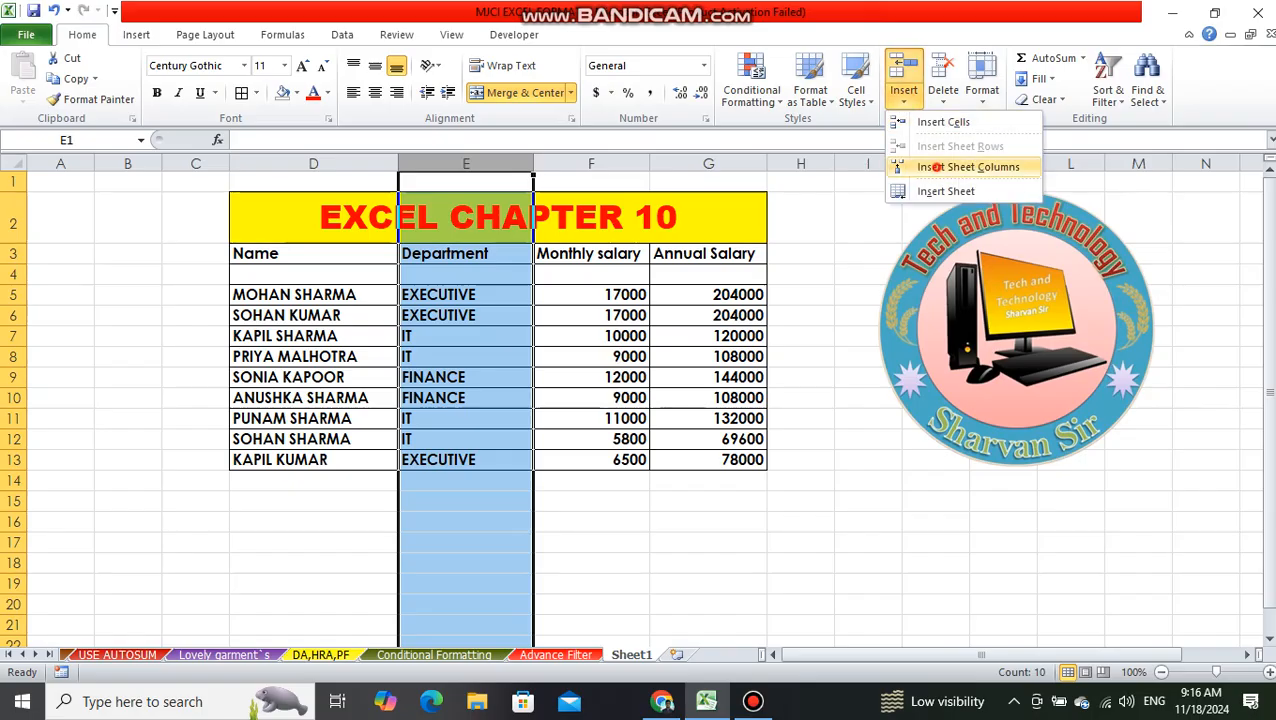
pyautogui.click(930, 166)
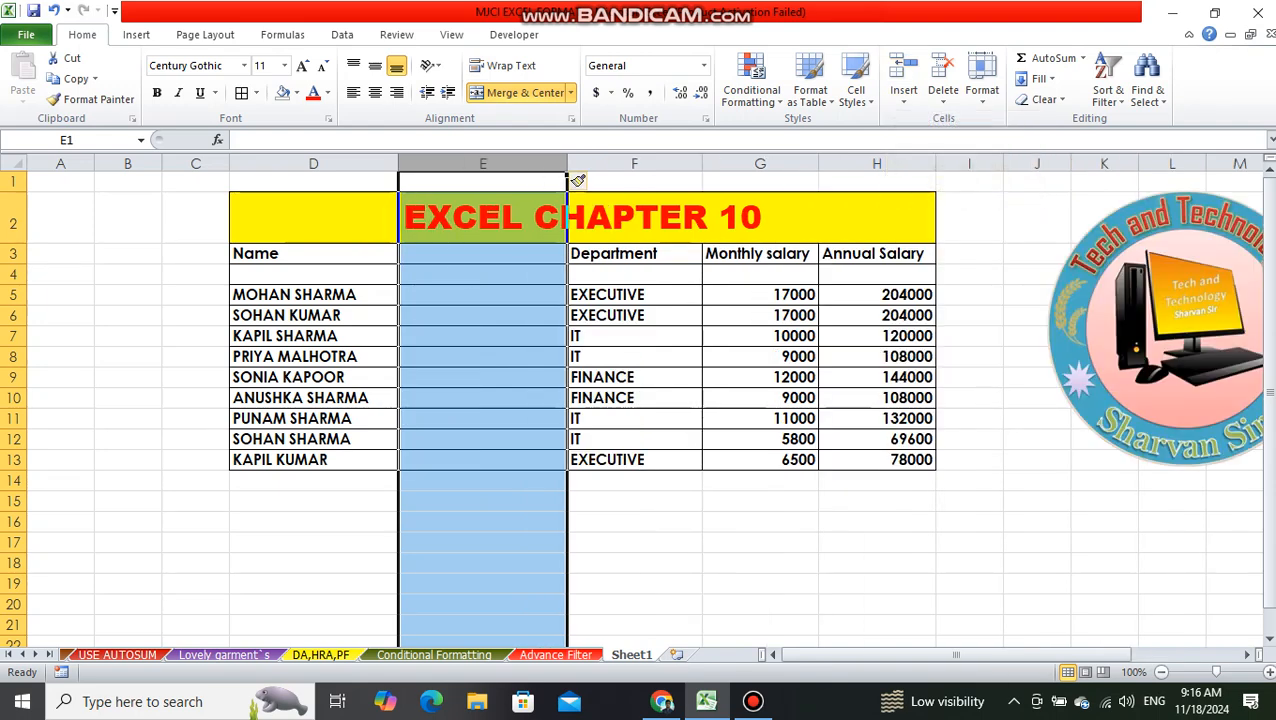
pyautogui.click(643, 525)
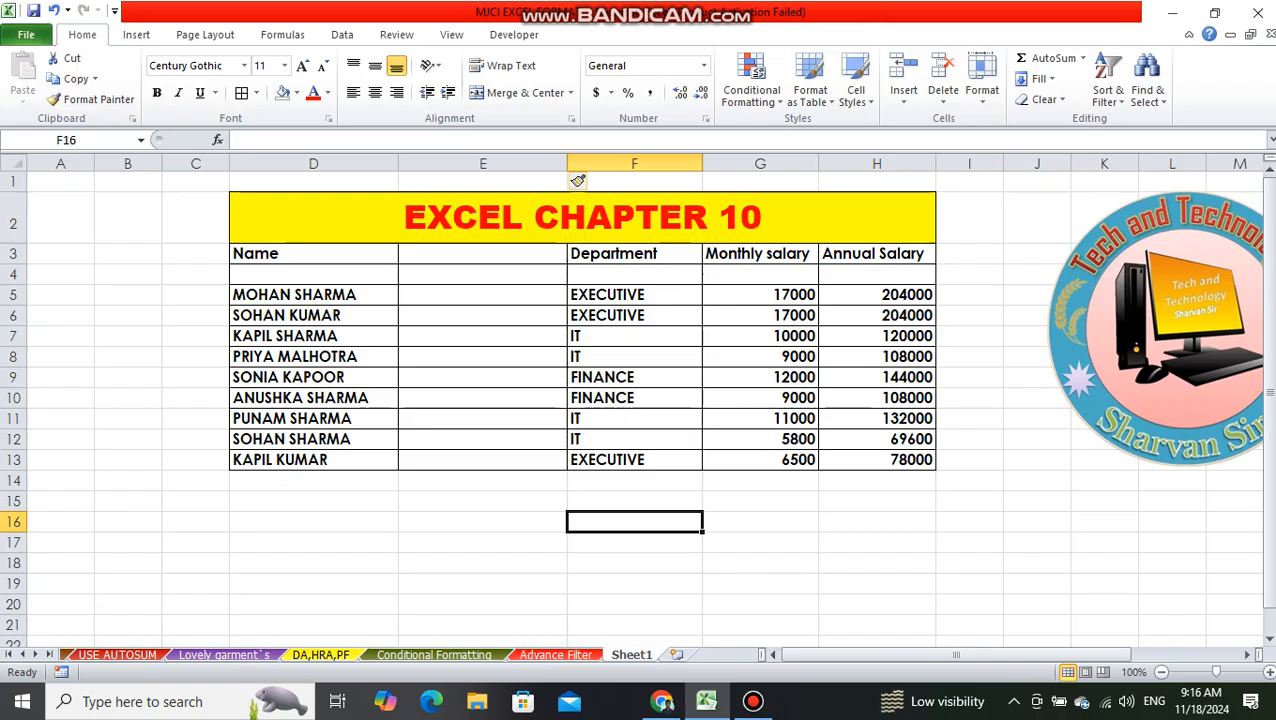
# - Insert a new worksheet into the workbook and return to Sheet1
pyautogui.click(903, 100)
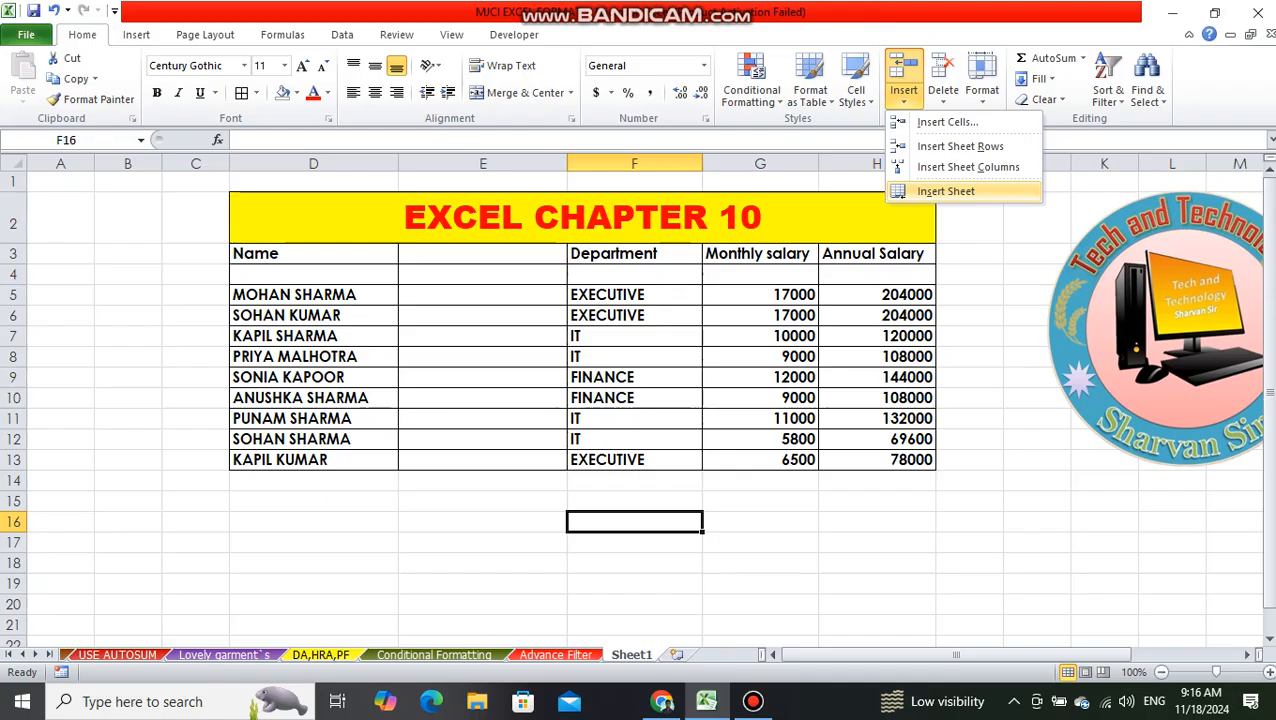
pyautogui.click(940, 191)
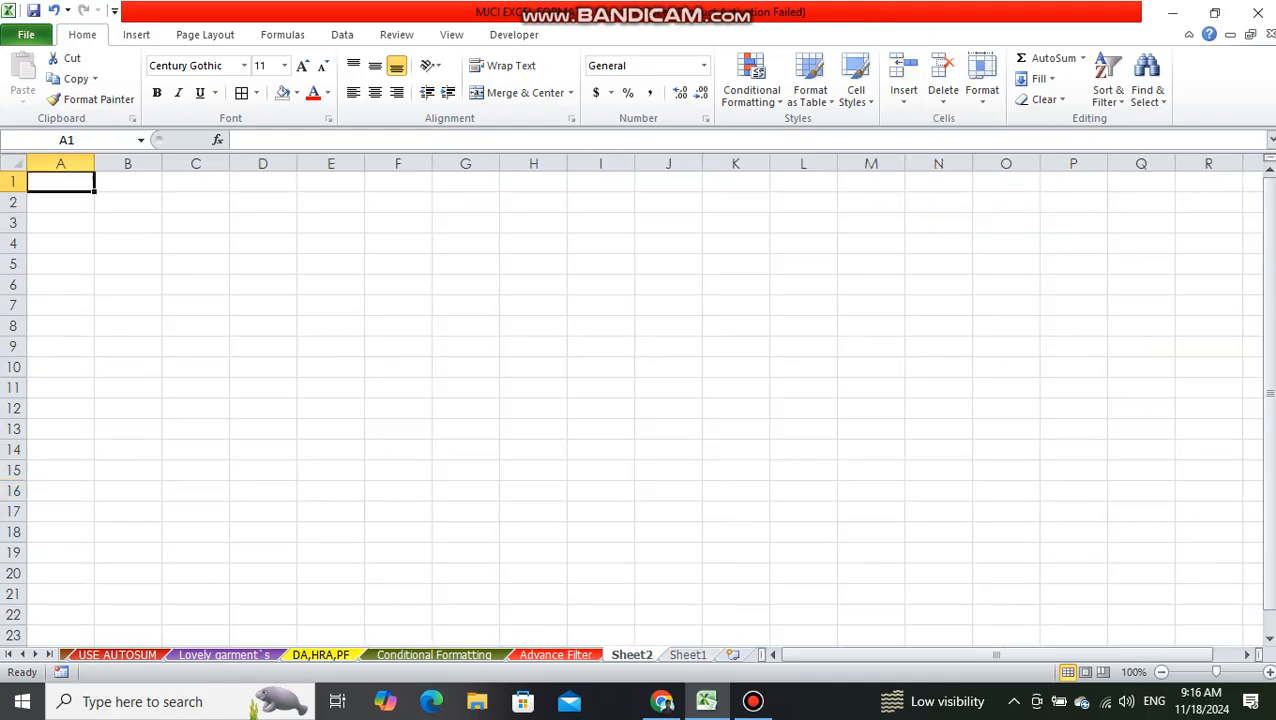
pyautogui.hotkey('ctrl', 'pagedown')
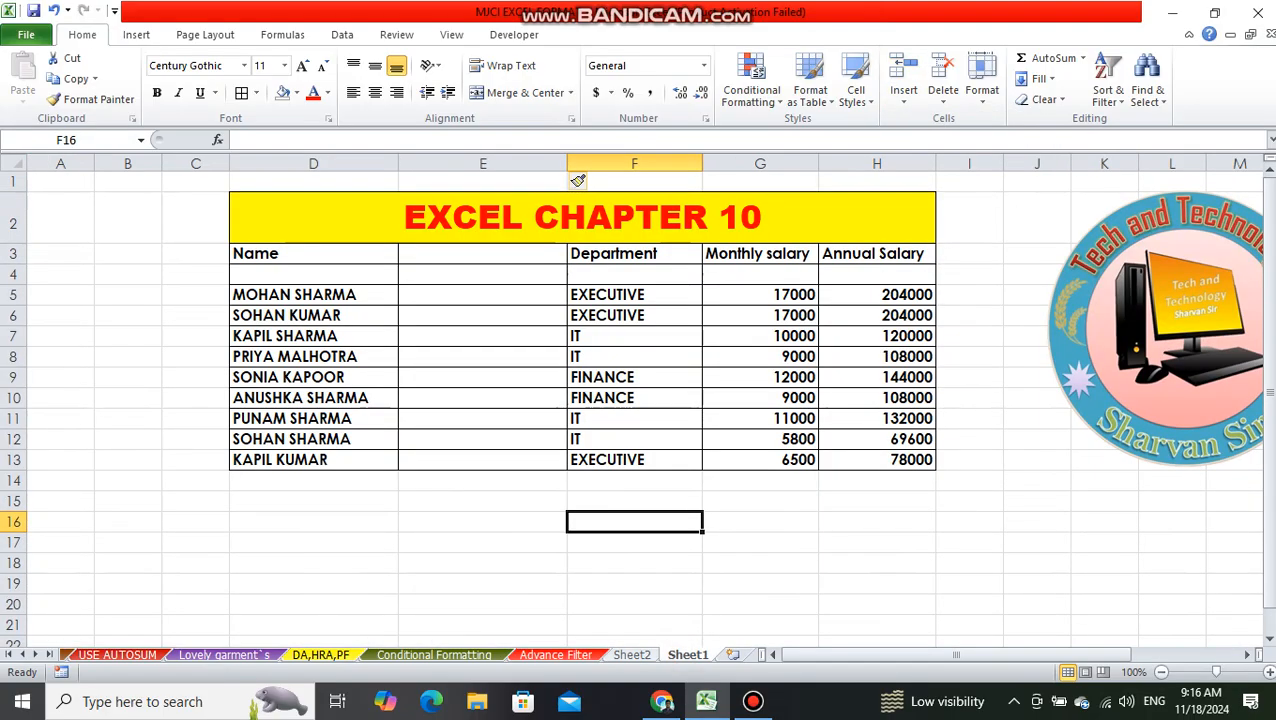
pyautogui.hotkey('ctrl', 'pageup')
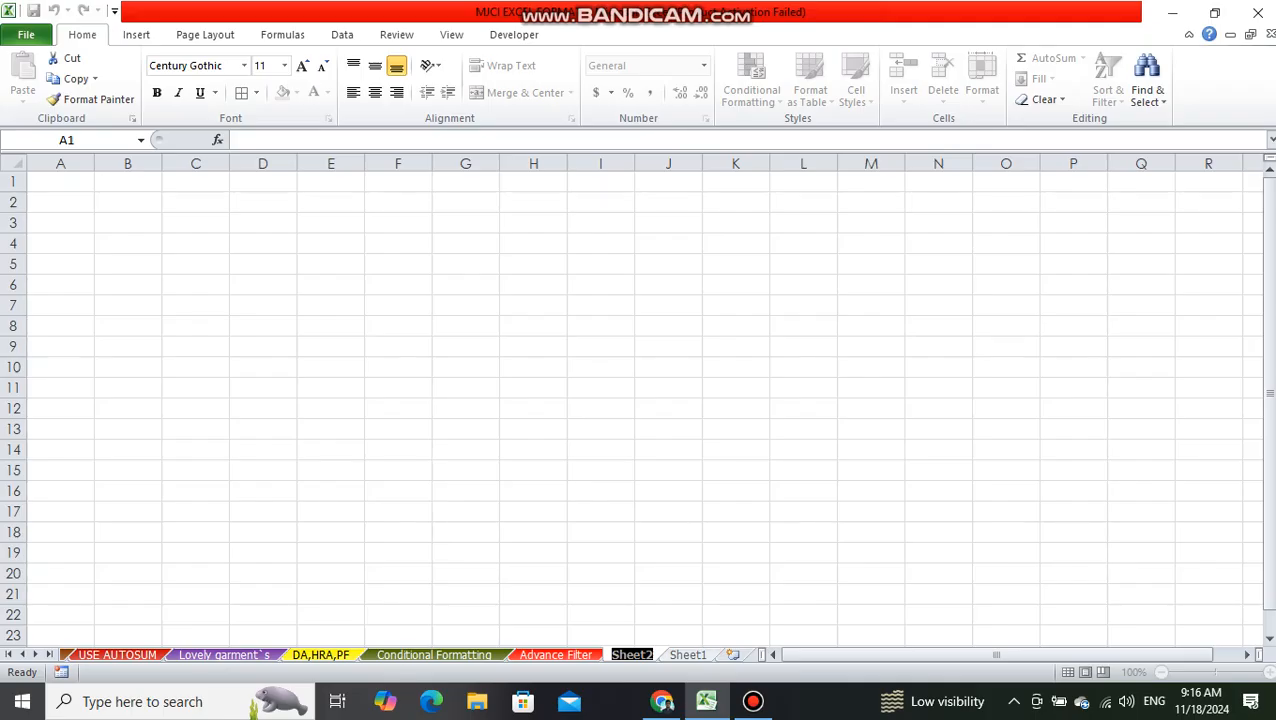
pyautogui.hotkey('ctrl', 'pagedown')
pyautogui.click(903, 92)
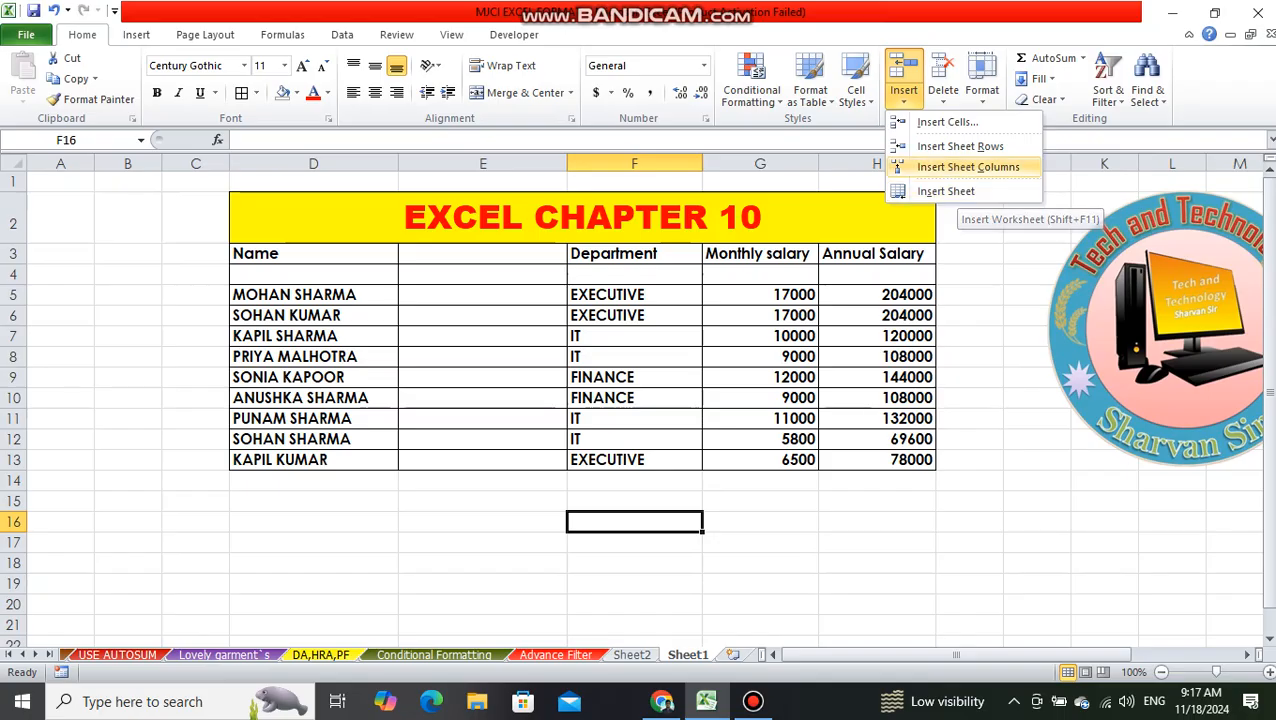
pyautogui.click(968, 238)
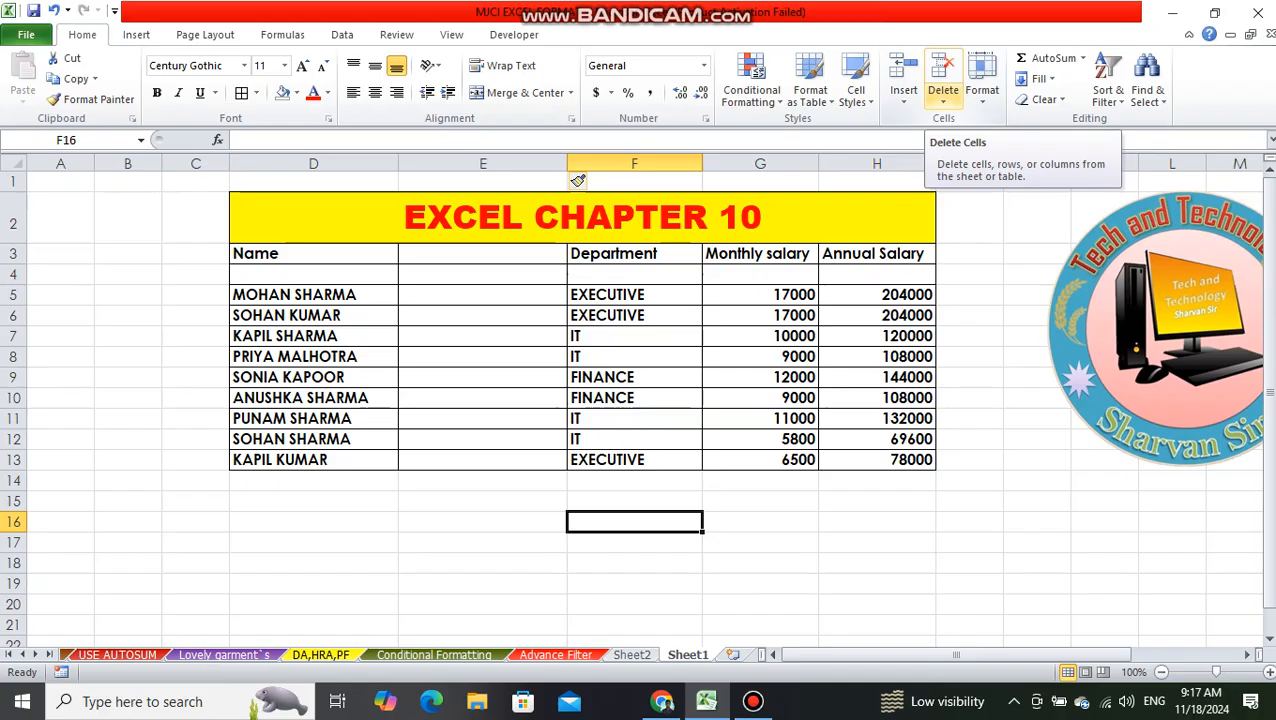
pyautogui.click(943, 98)
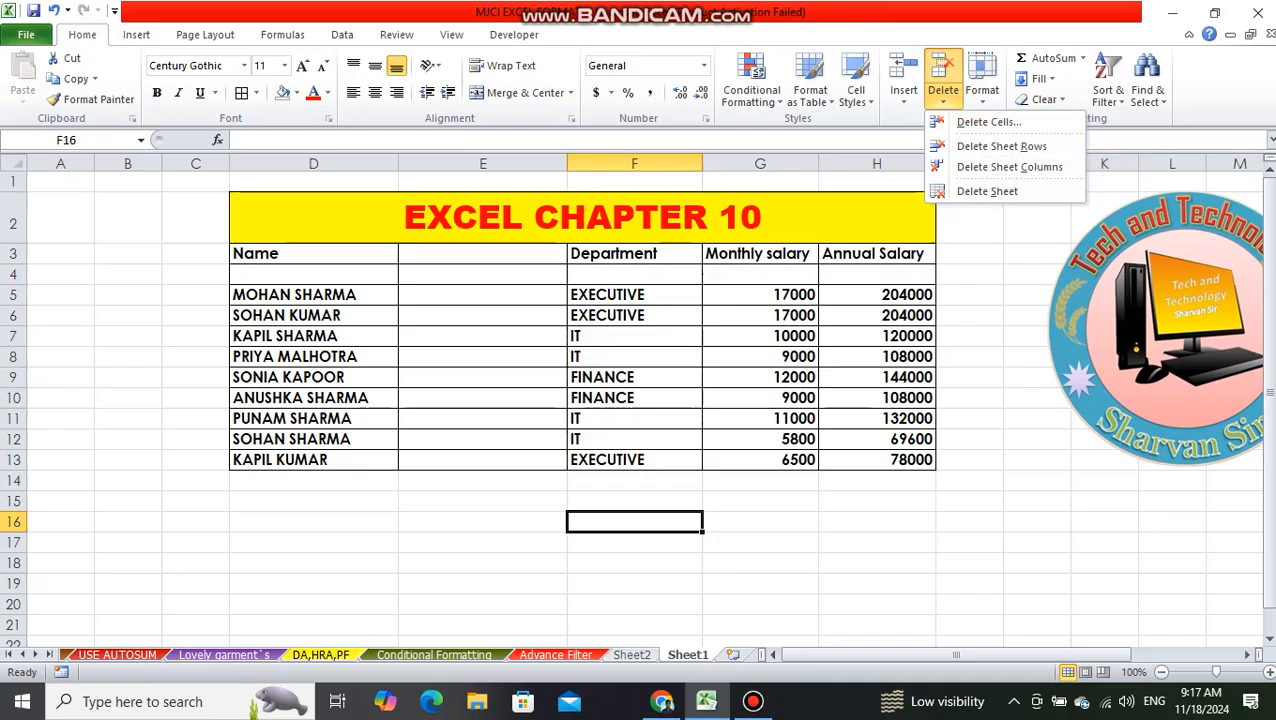
pyautogui.click(577, 180)
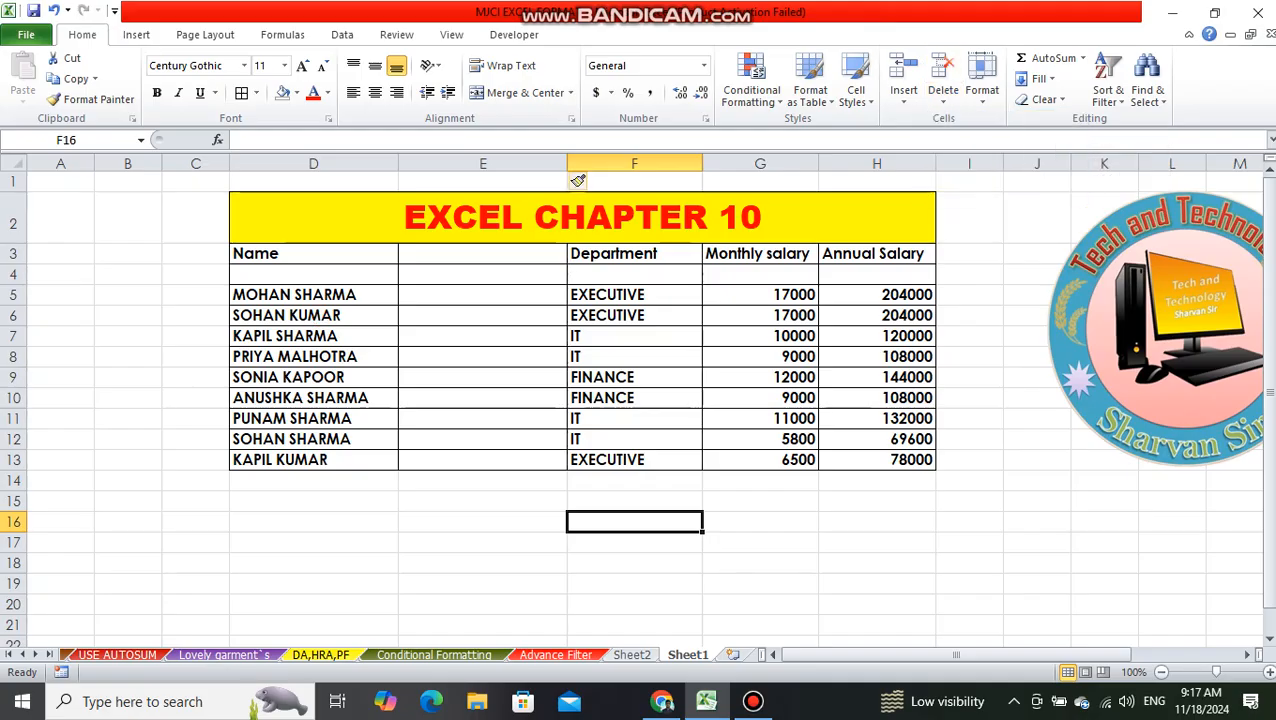
# - Delete cell F8 in the Department column with the cells below shifted up, and undo the deletion
pyautogui.click(490, 276)
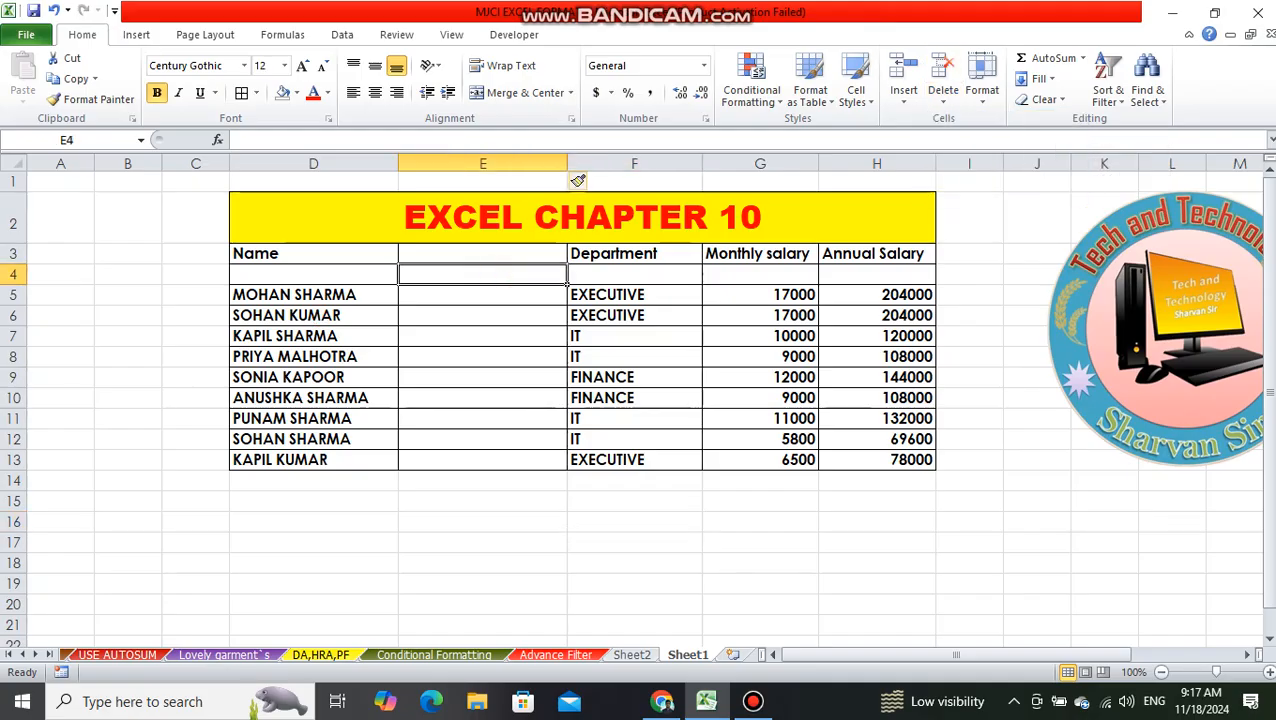
pyautogui.click(414, 356)
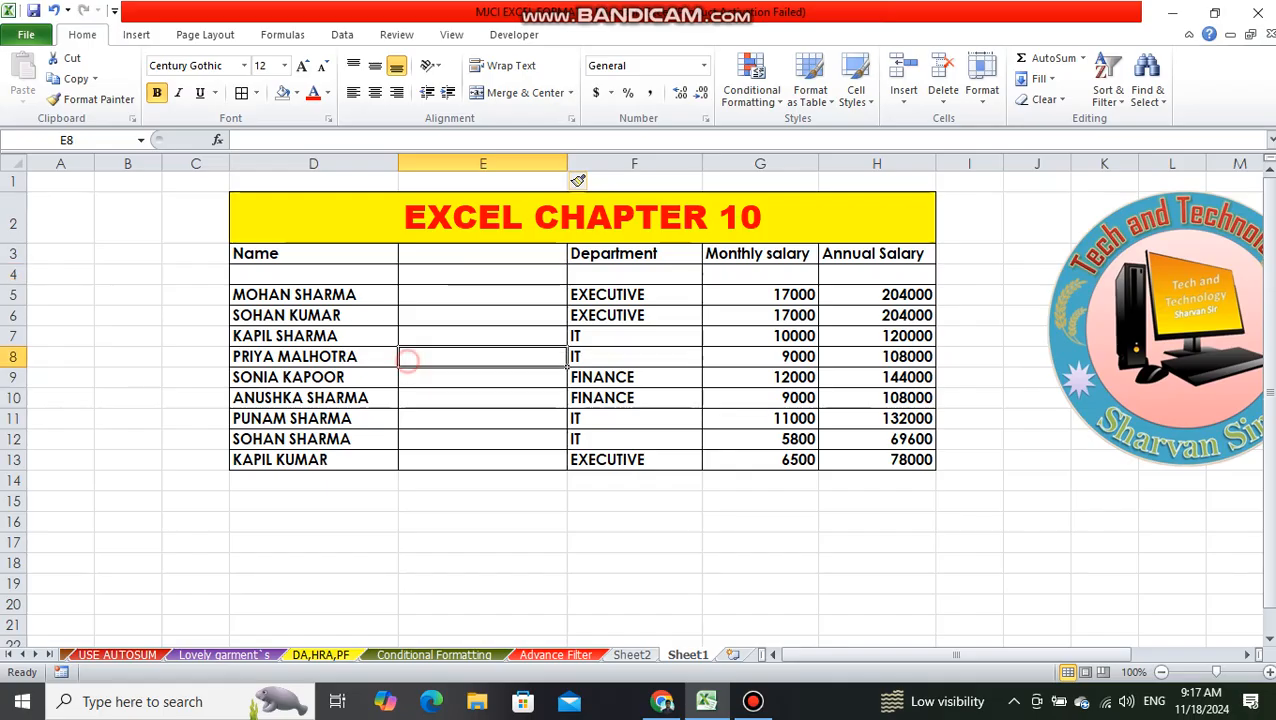
pyautogui.click(621, 353)
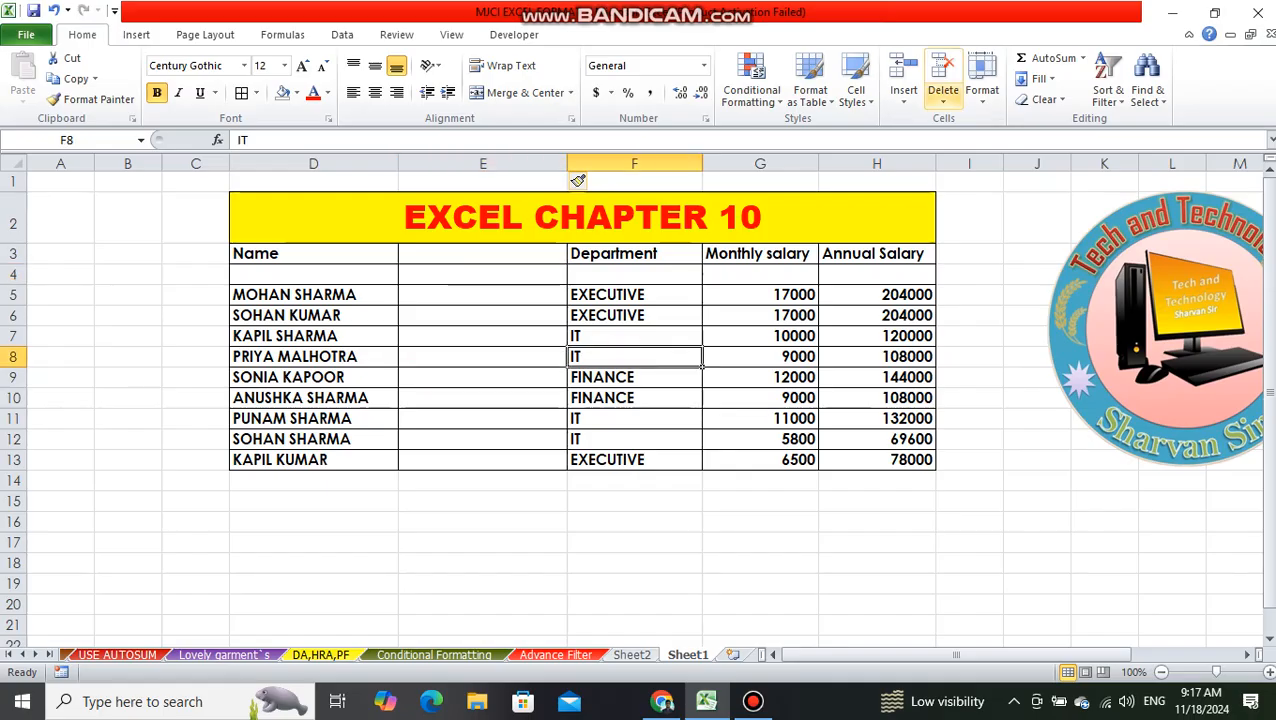
pyautogui.click(943, 95)
pyautogui.click(980, 121)
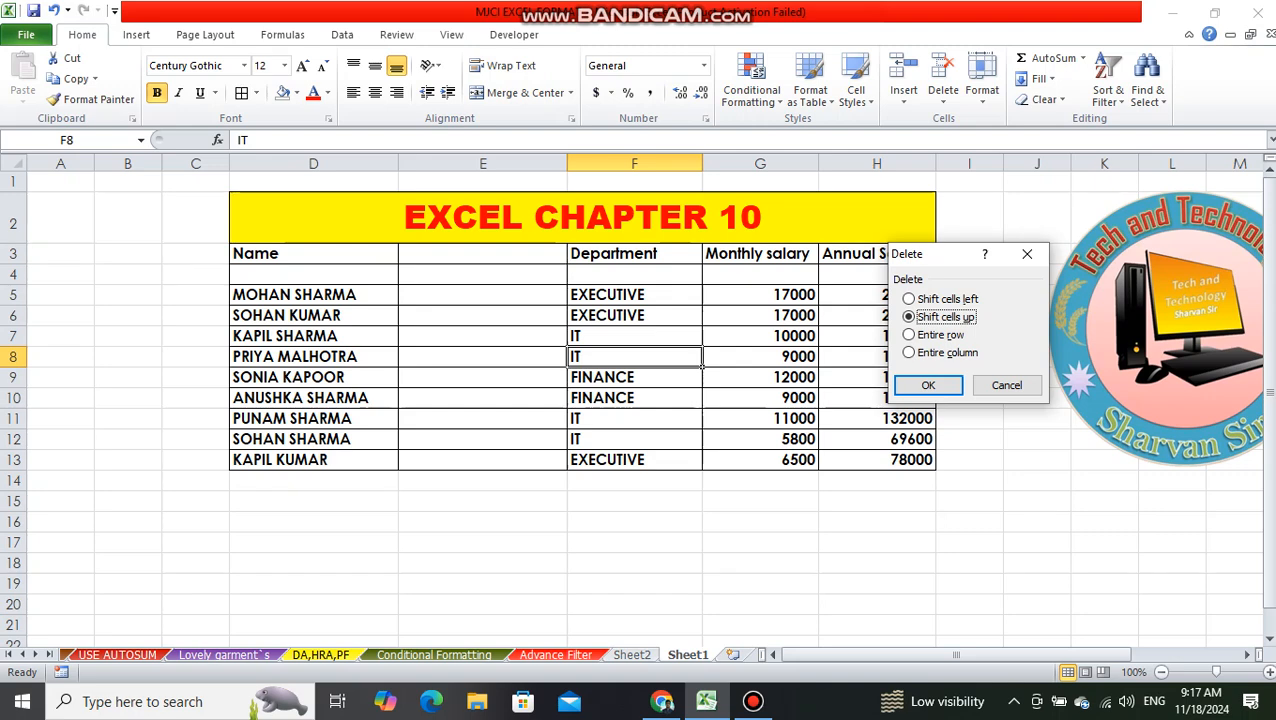
pyautogui.click(926, 385)
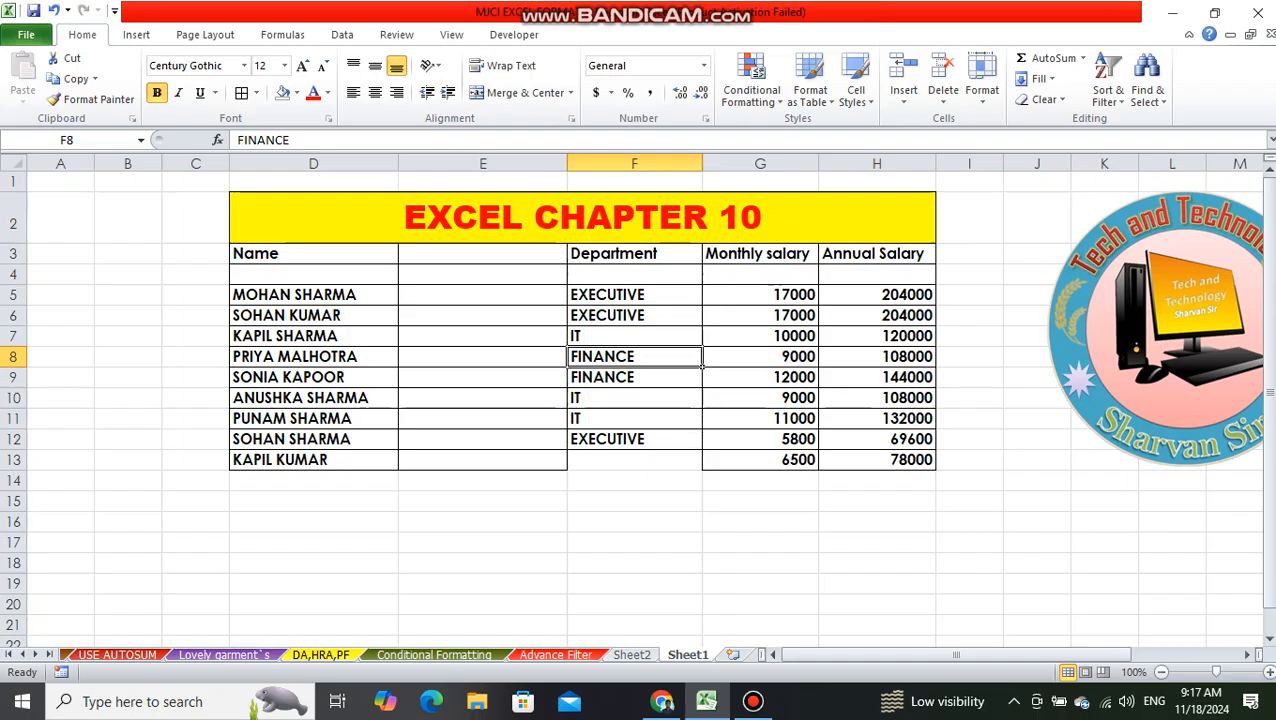
pyautogui.hotkey('ctrl', 'z')
pyautogui.click(943, 98)
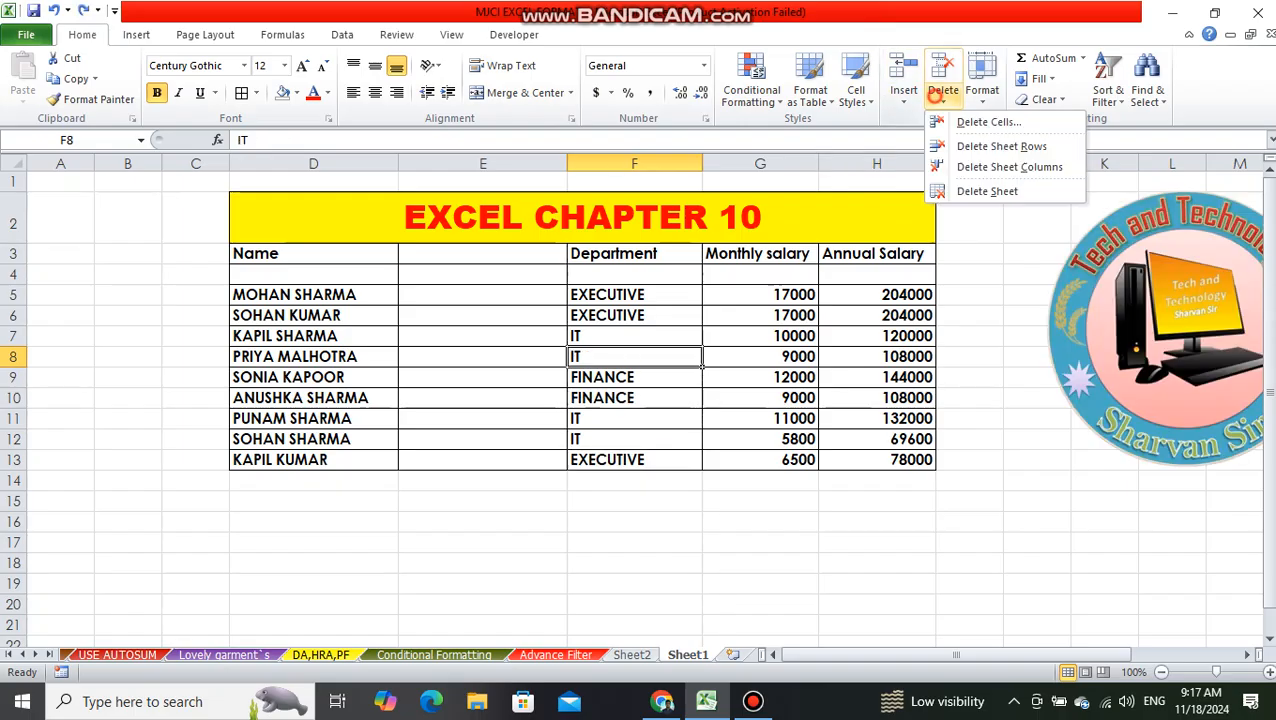
pyautogui.click(943, 98)
pyautogui.click(943, 98)
pyautogui.click(943, 98)
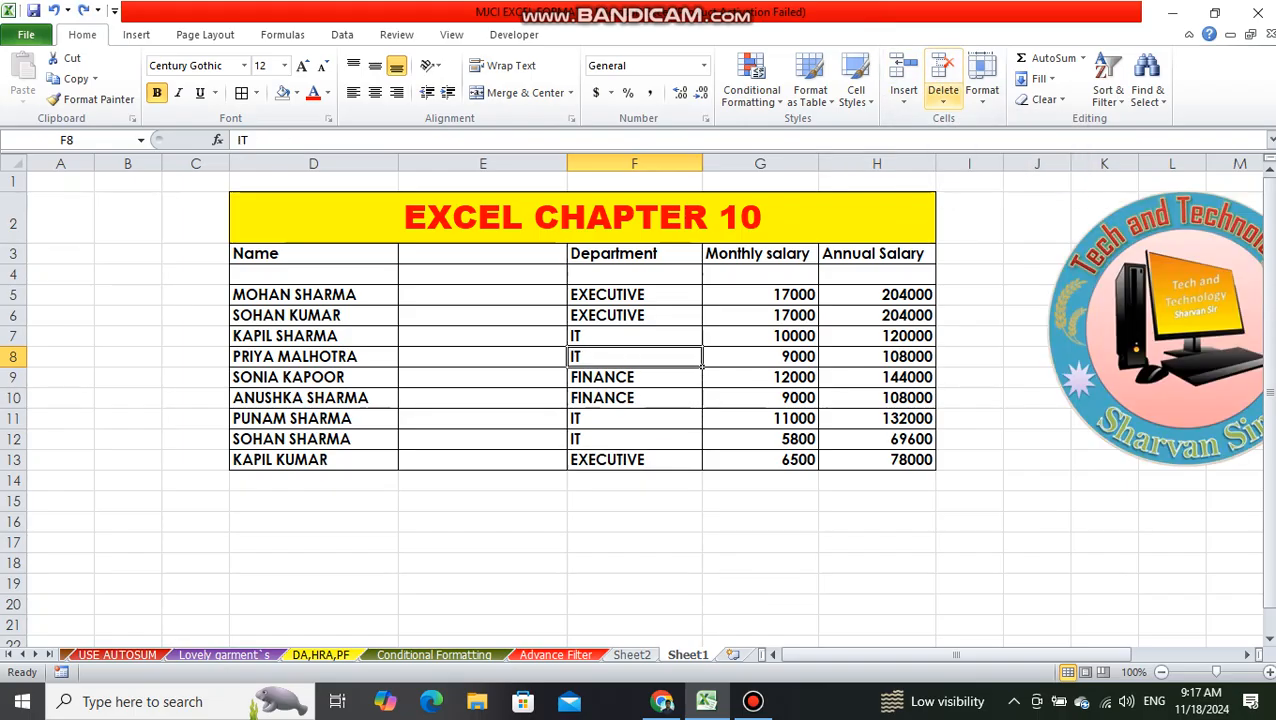
pyautogui.click(943, 98)
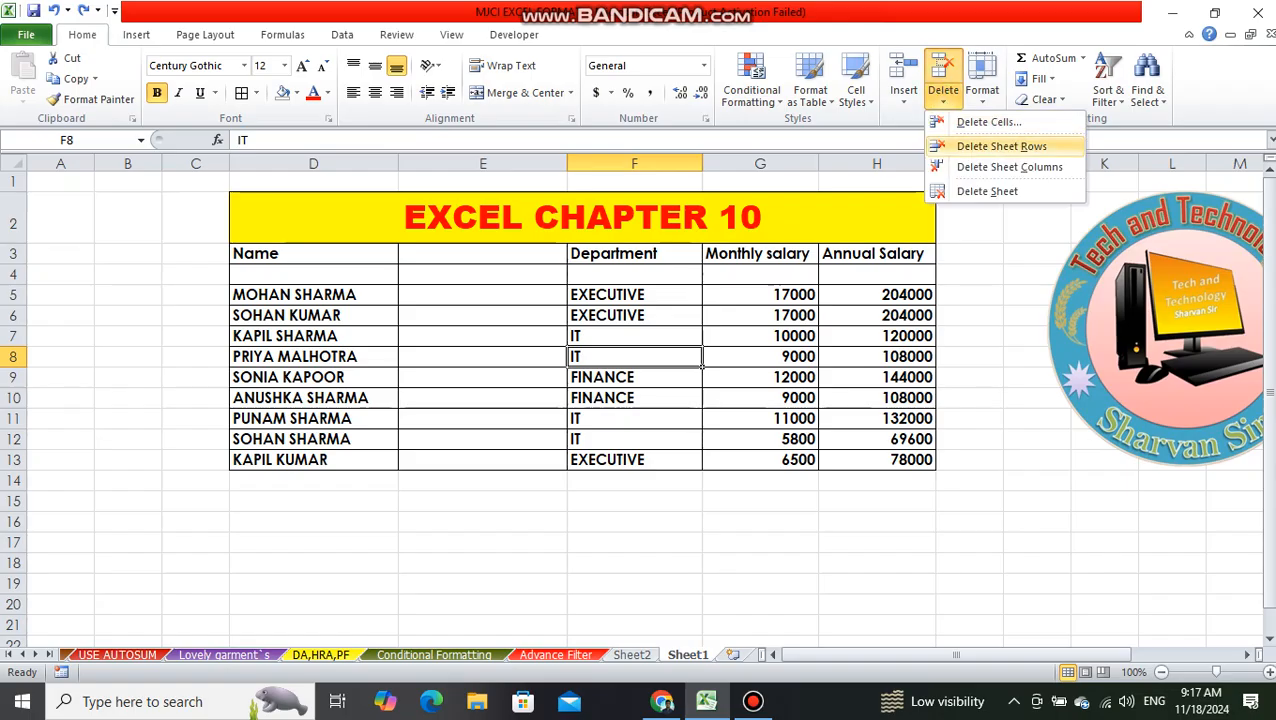
pyautogui.press('Escape')
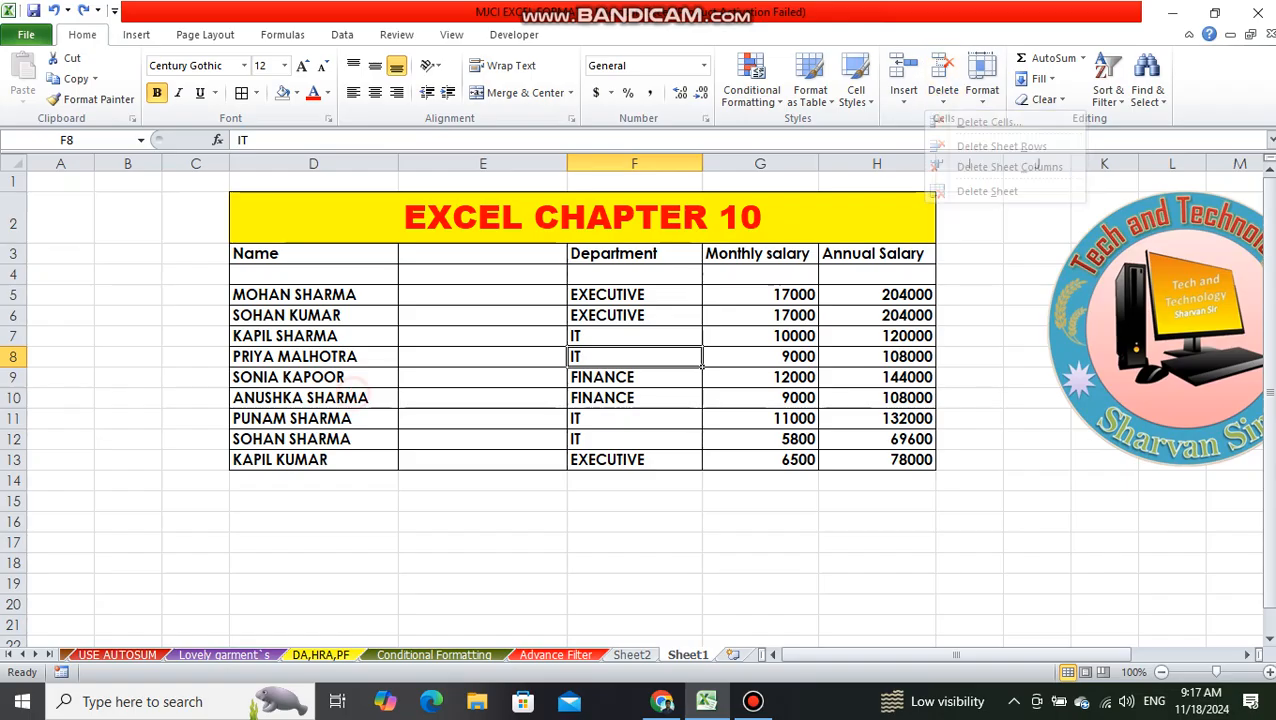
# - Delete the entire sheet row 8 from the salary table, and undo the deletion
pyautogui.click(13, 356)
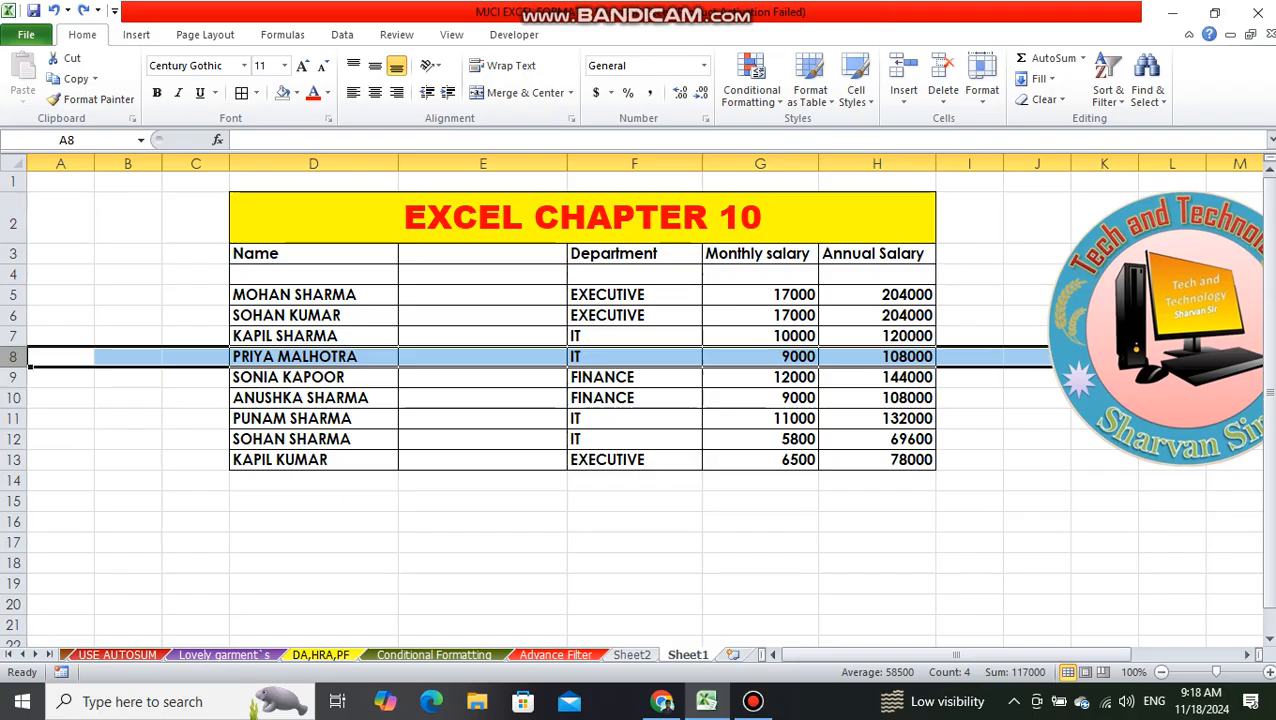
pyautogui.click(943, 95)
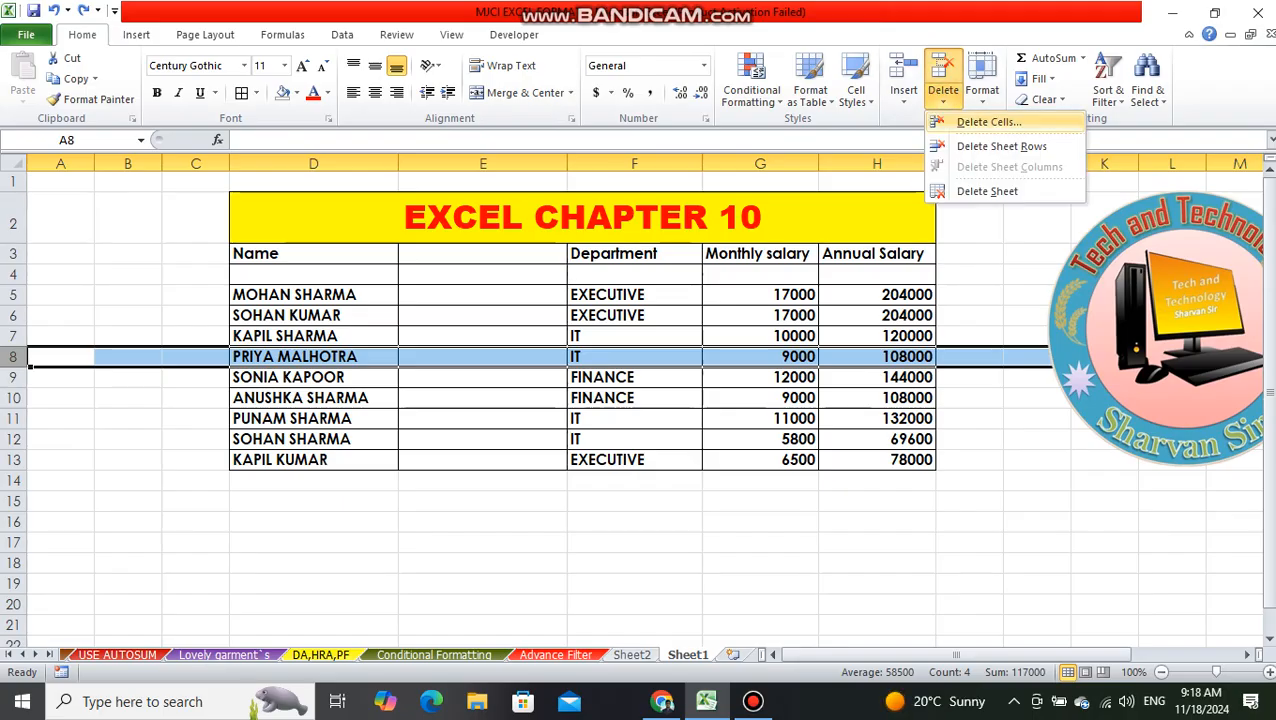
pyautogui.click(980, 147)
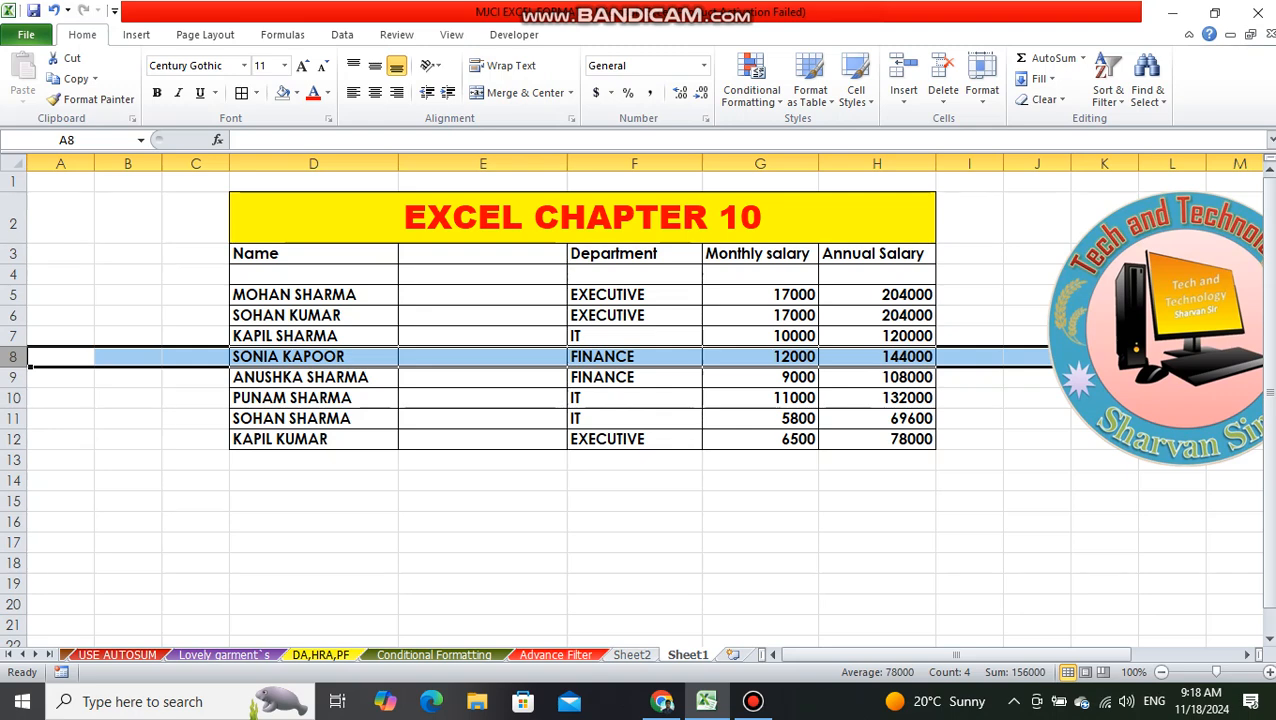
pyautogui.hotkey('ctrl', 'z')
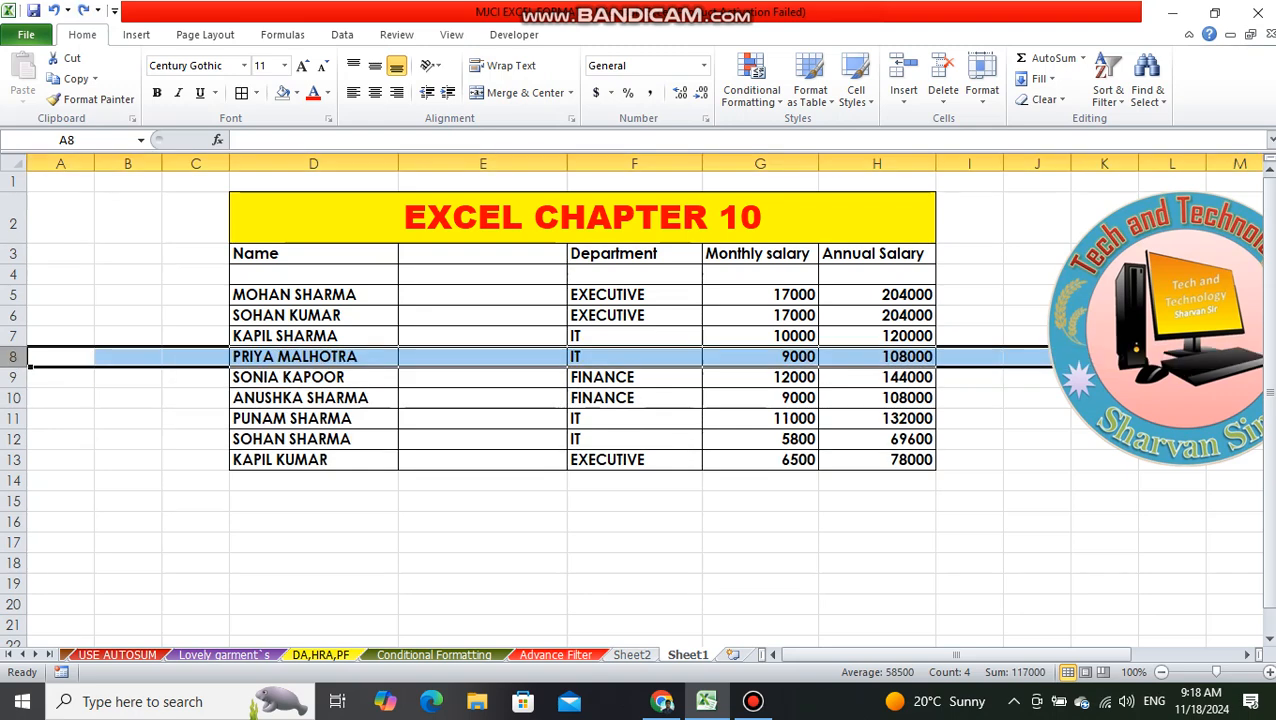
# - Delete the blank sheet row 4 directly below the table's header row
pyautogui.click(14, 272)
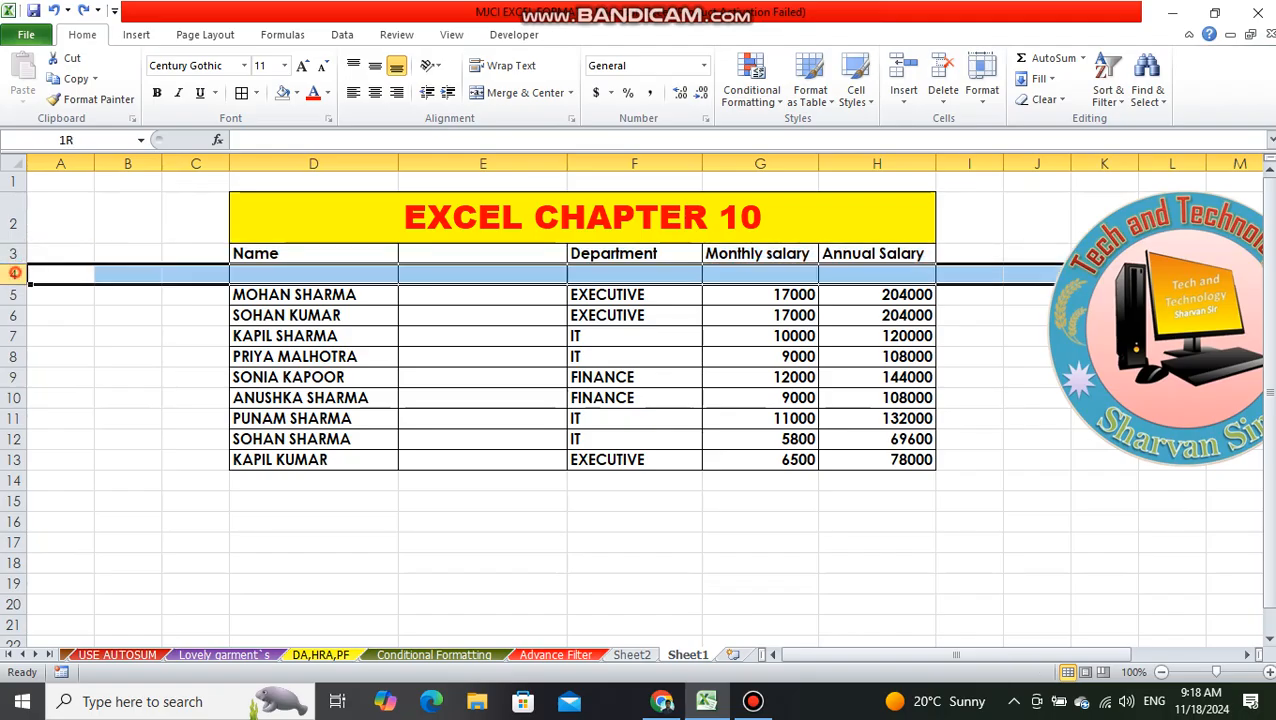
pyautogui.click(943, 95)
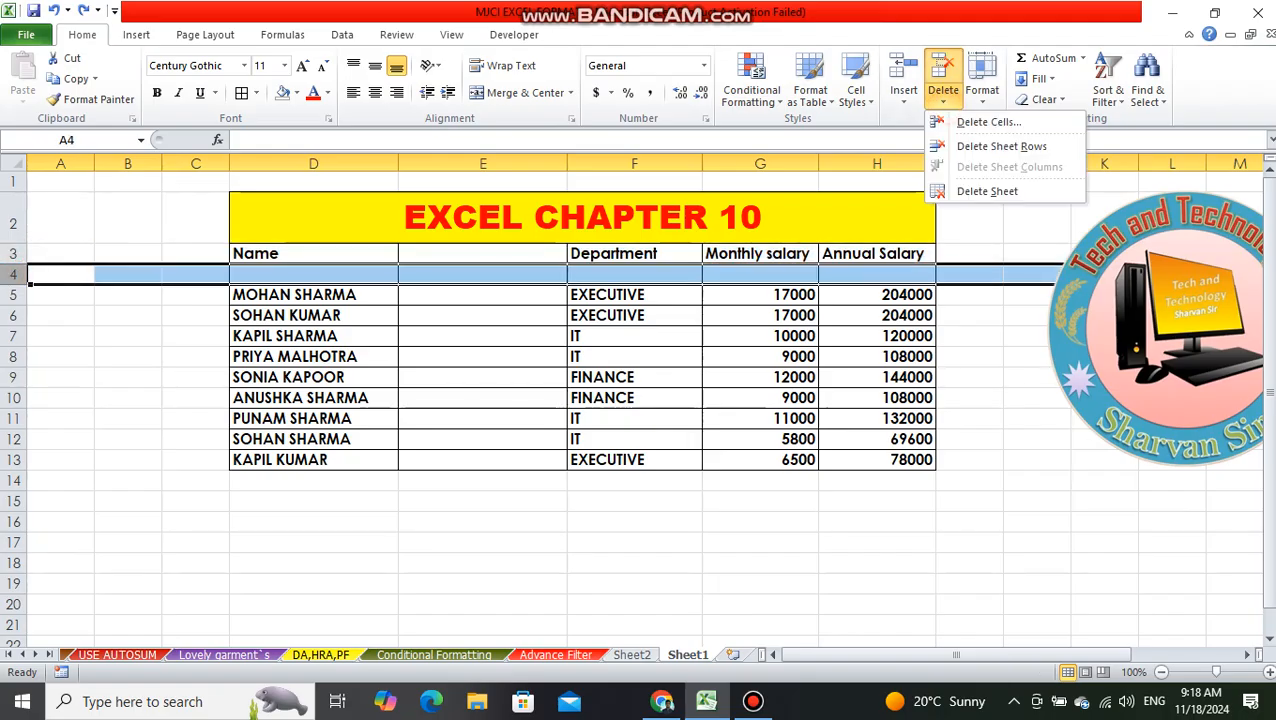
pyautogui.click(1000, 146)
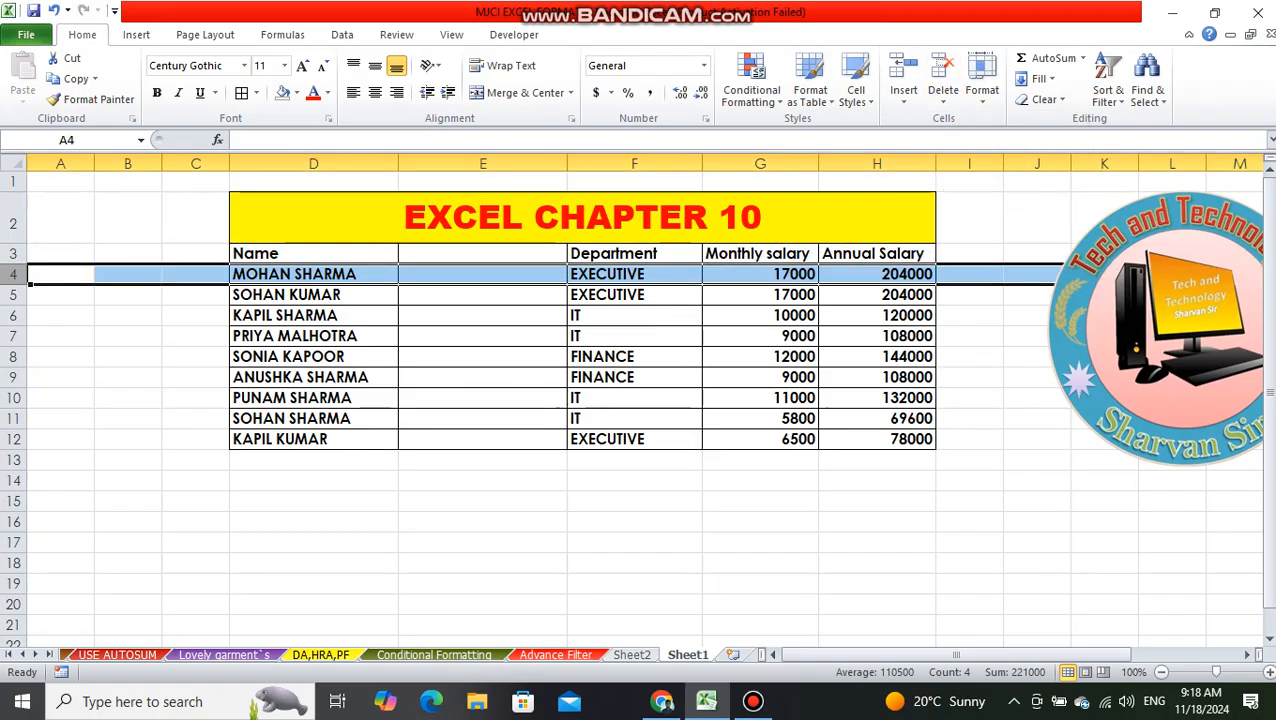
pyautogui.click(634, 501)
# - Delete the blank sheet column E between the Name and Department columns
pyautogui.click(943, 92)
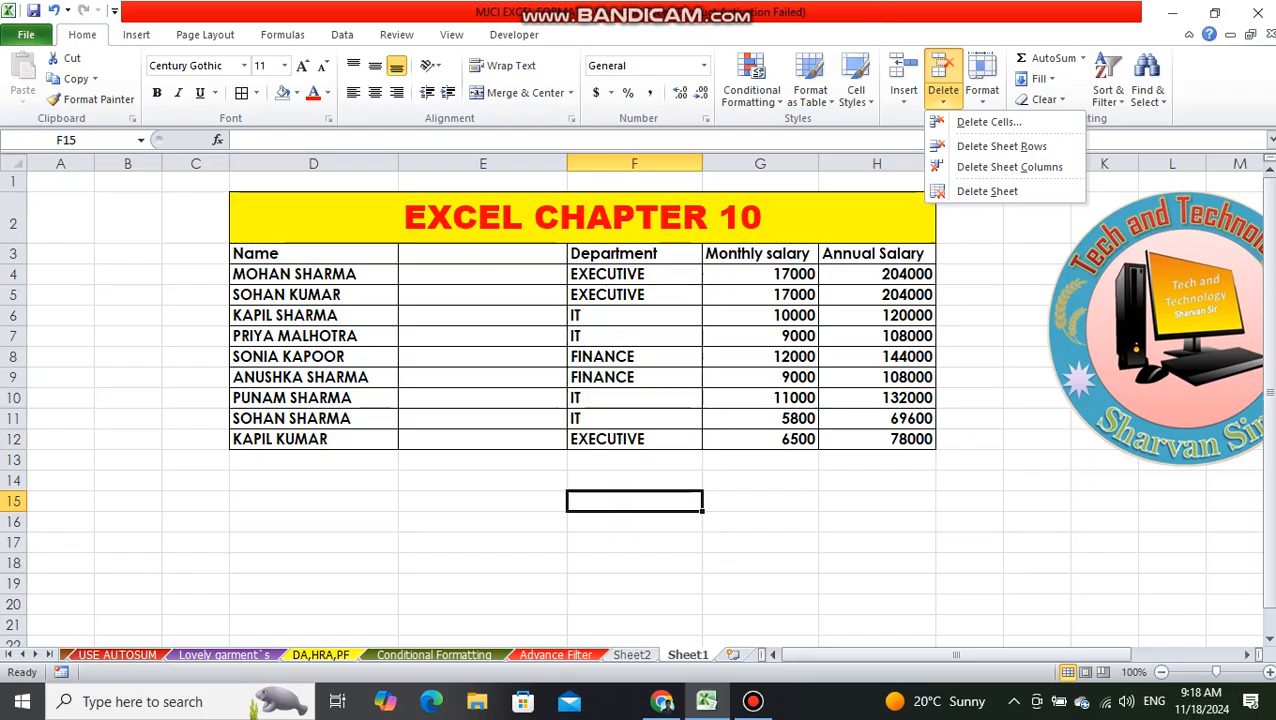
pyautogui.click(483, 157)
pyautogui.click(483, 163)
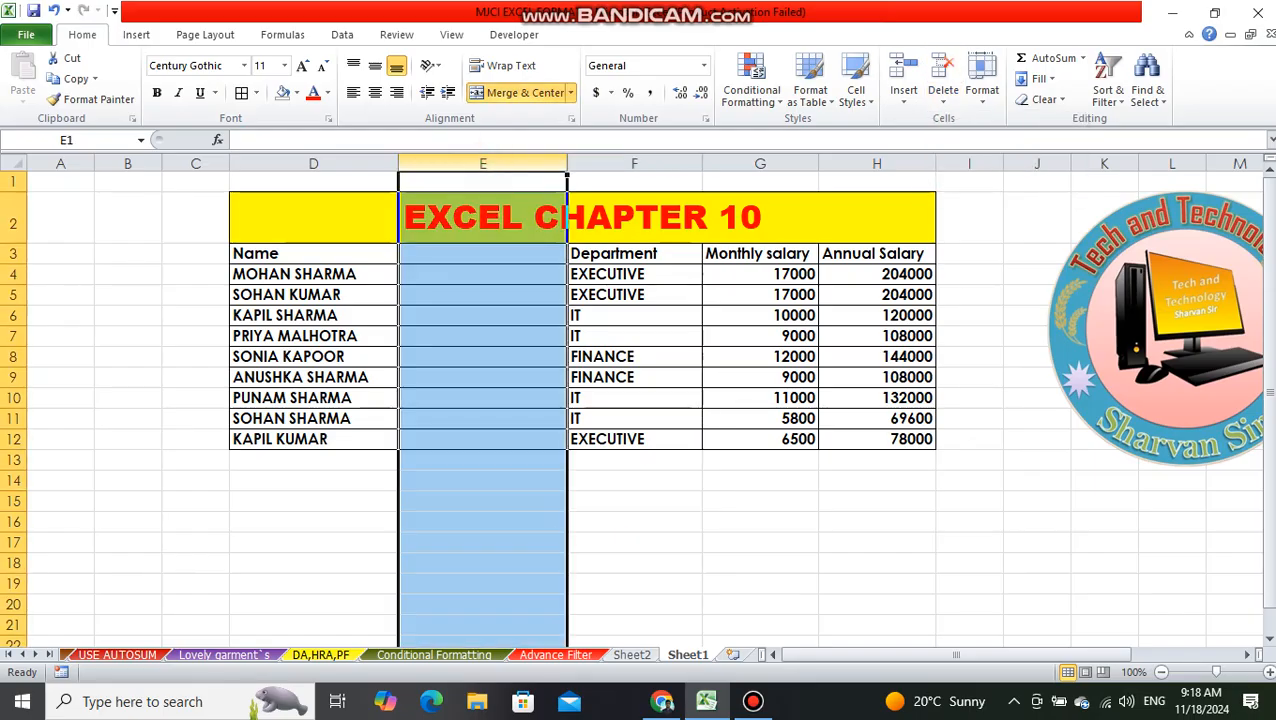
pyautogui.click(943, 95)
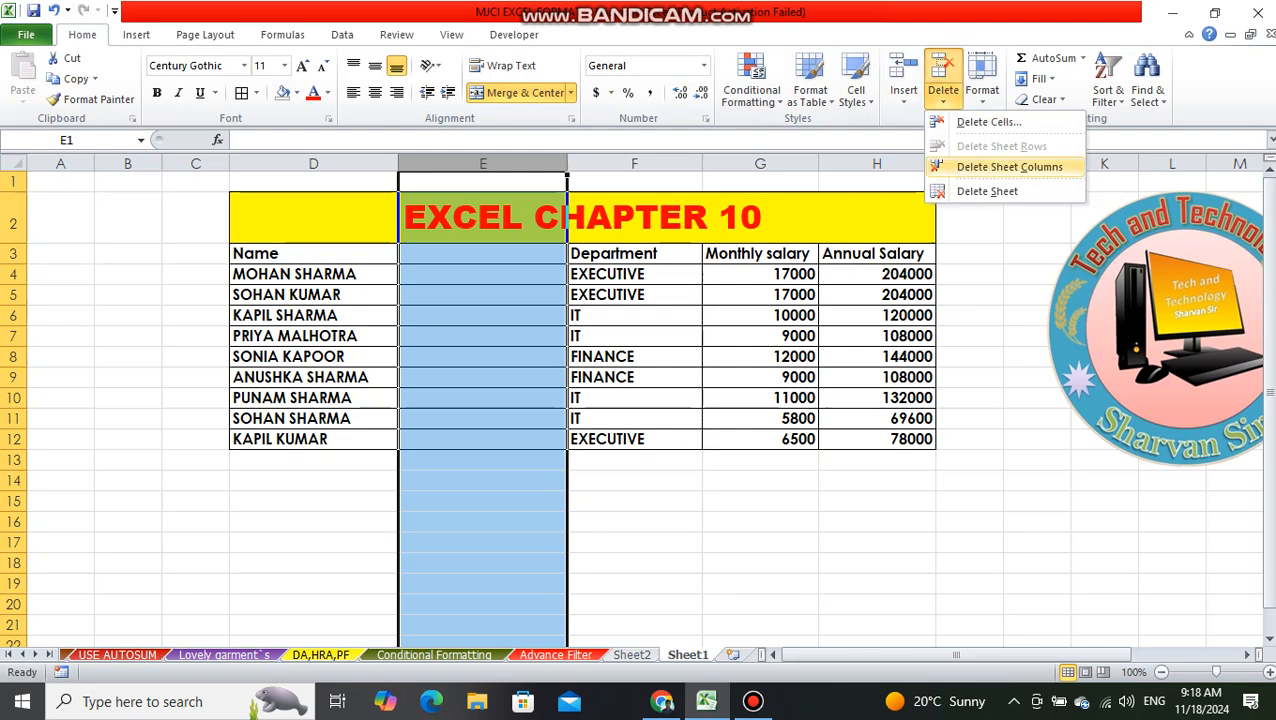
pyautogui.click(1009, 167)
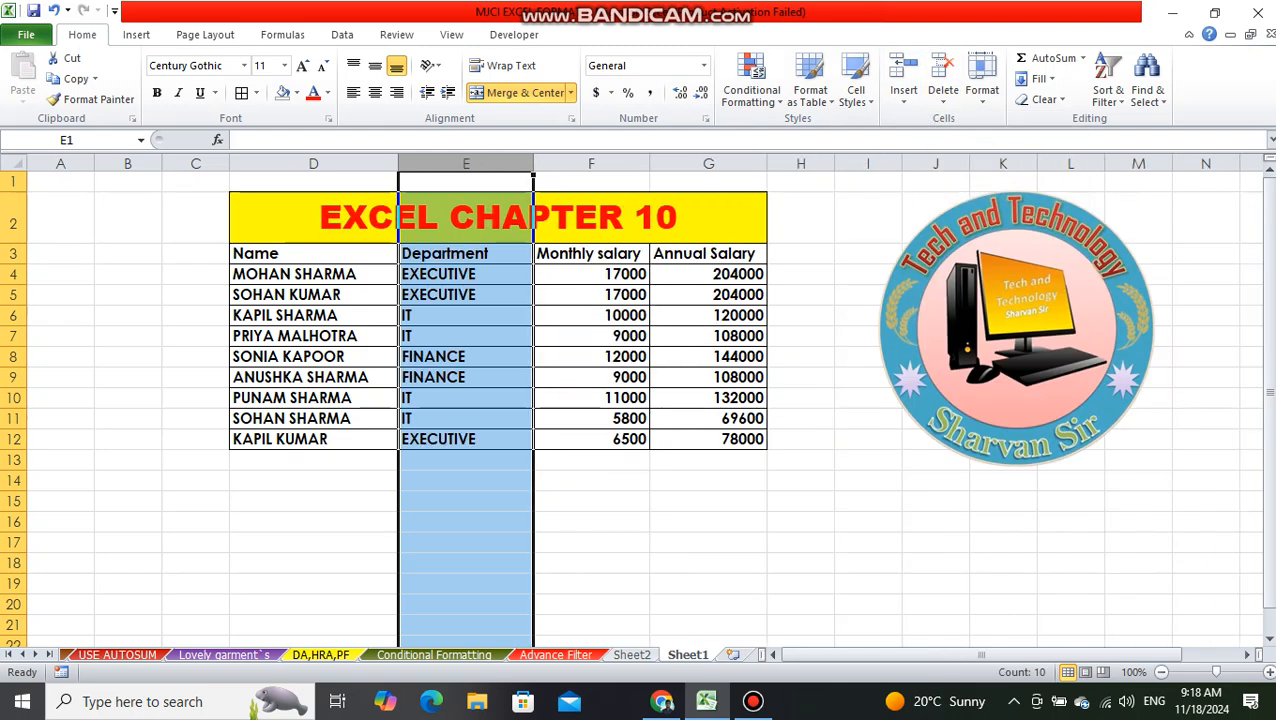
# - Delete the Name column, sheet column D, and undo the deletion
pyautogui.click(599, 164)
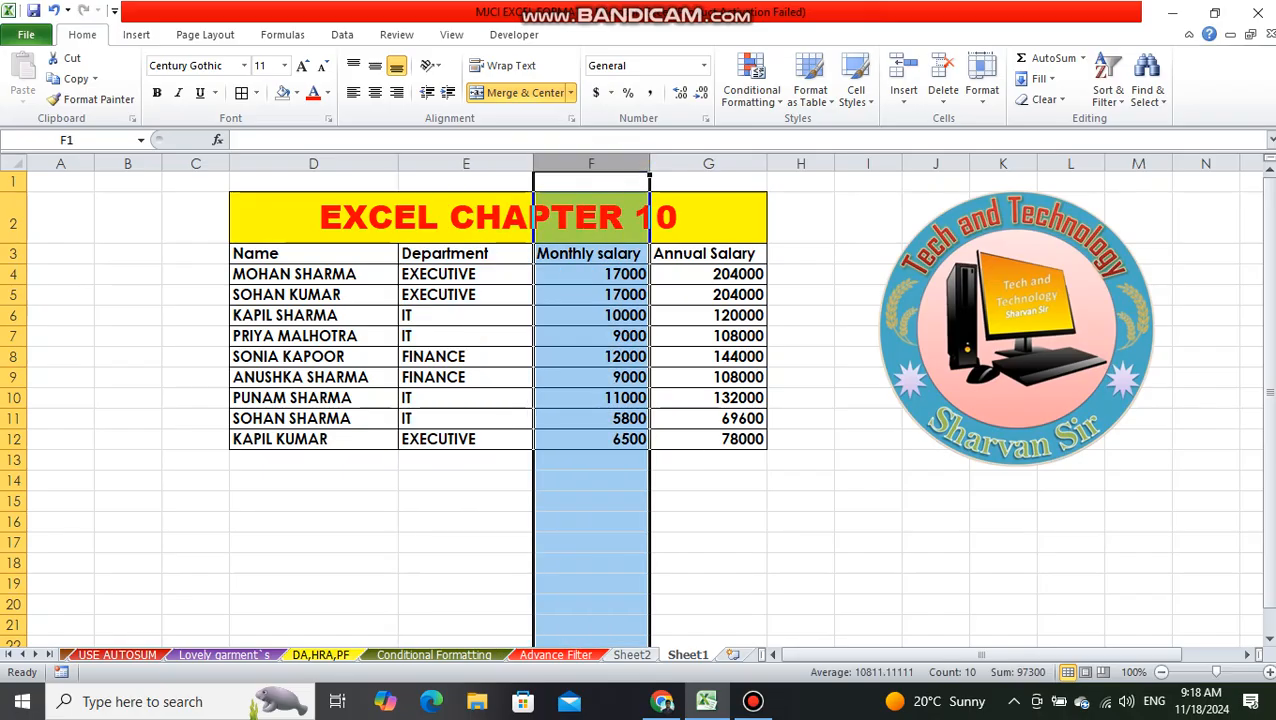
pyautogui.click(708, 164)
pyautogui.click(313, 164)
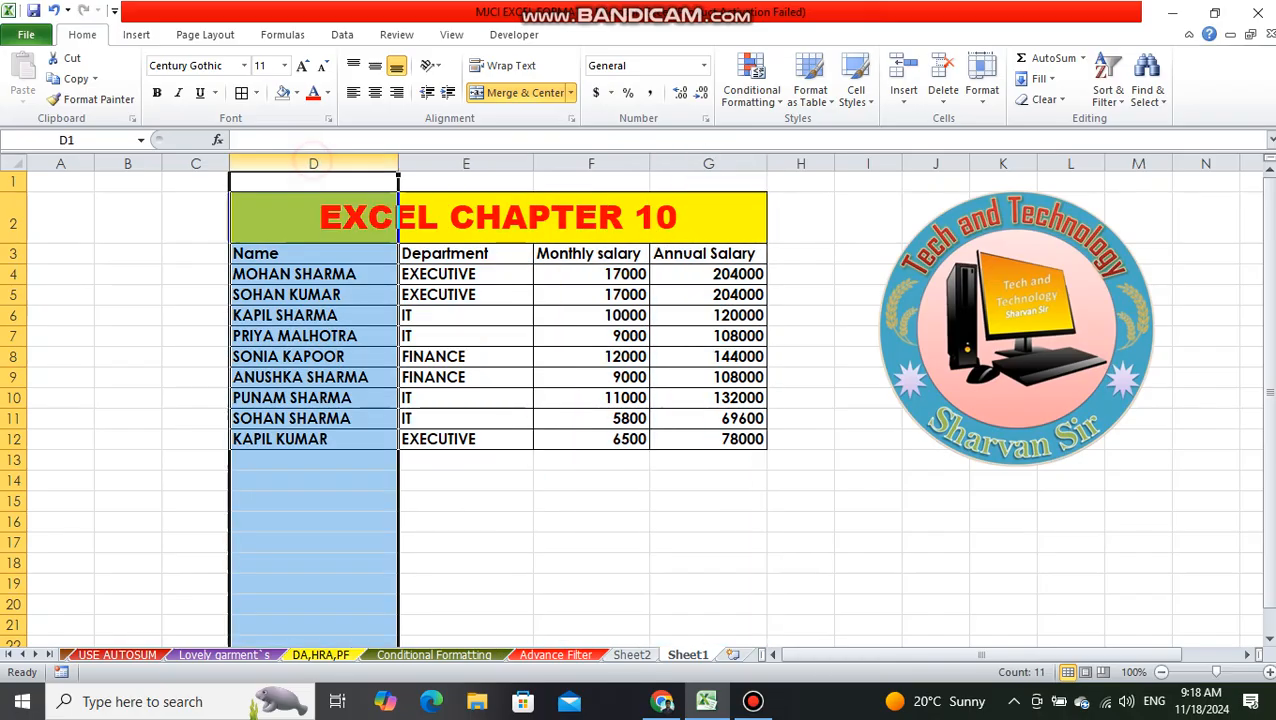
pyautogui.click(943, 96)
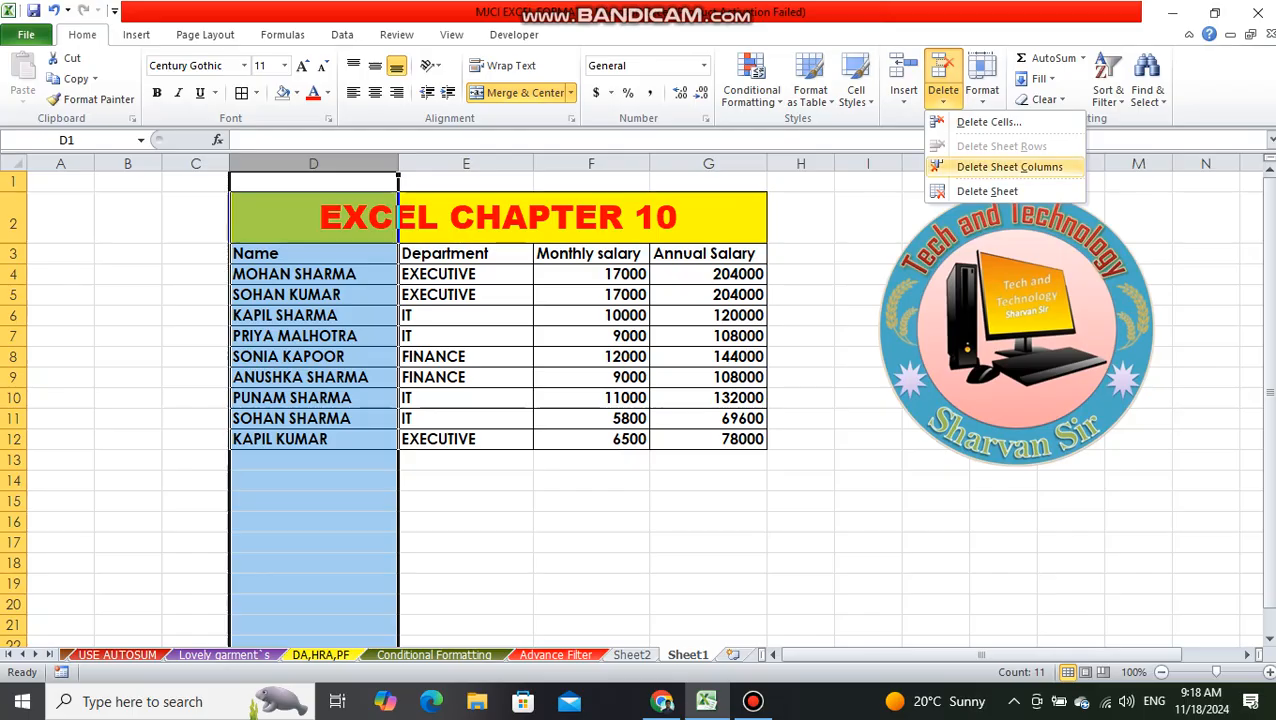
pyautogui.click(978, 167)
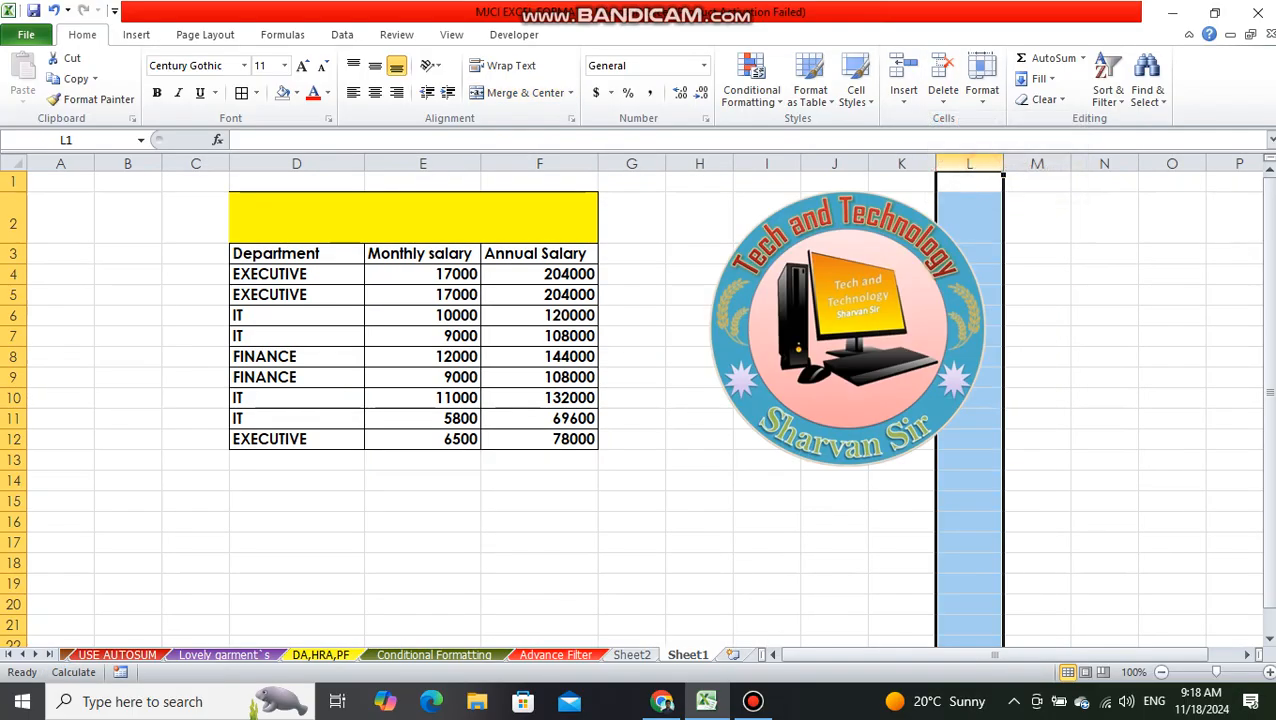
pyautogui.hotkey('ctrl', 'z')
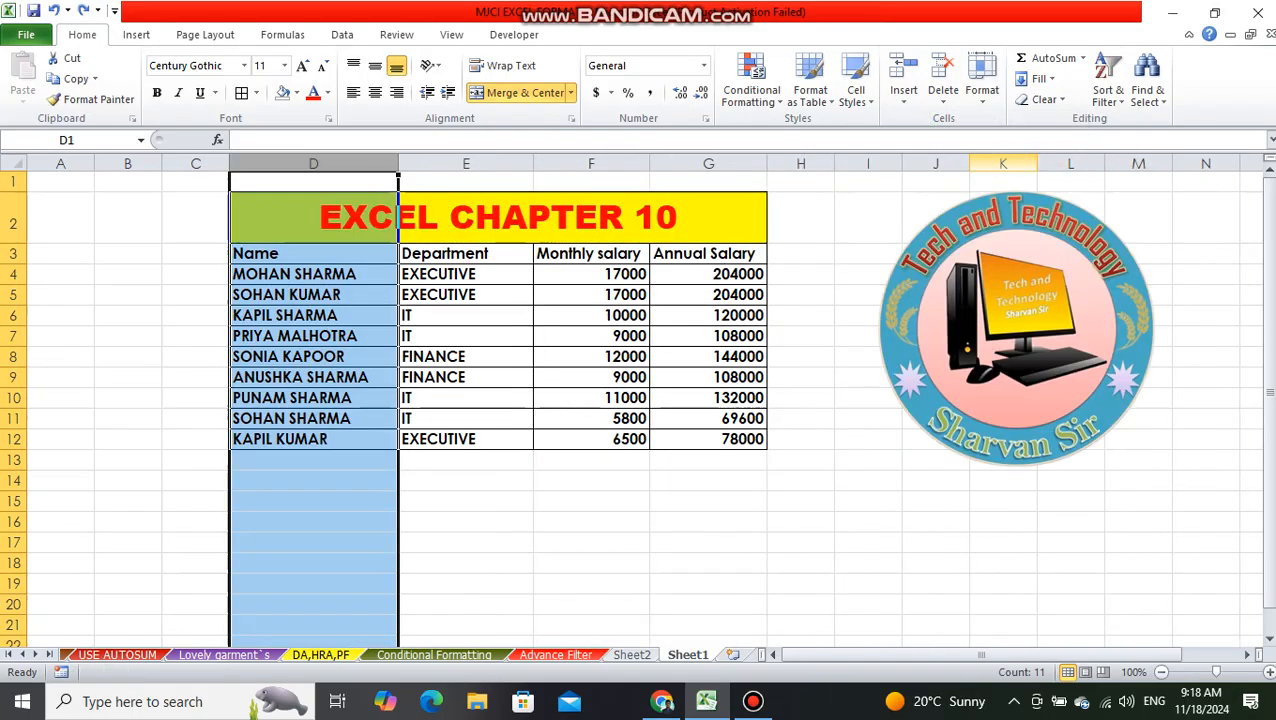
pyautogui.click(641, 339)
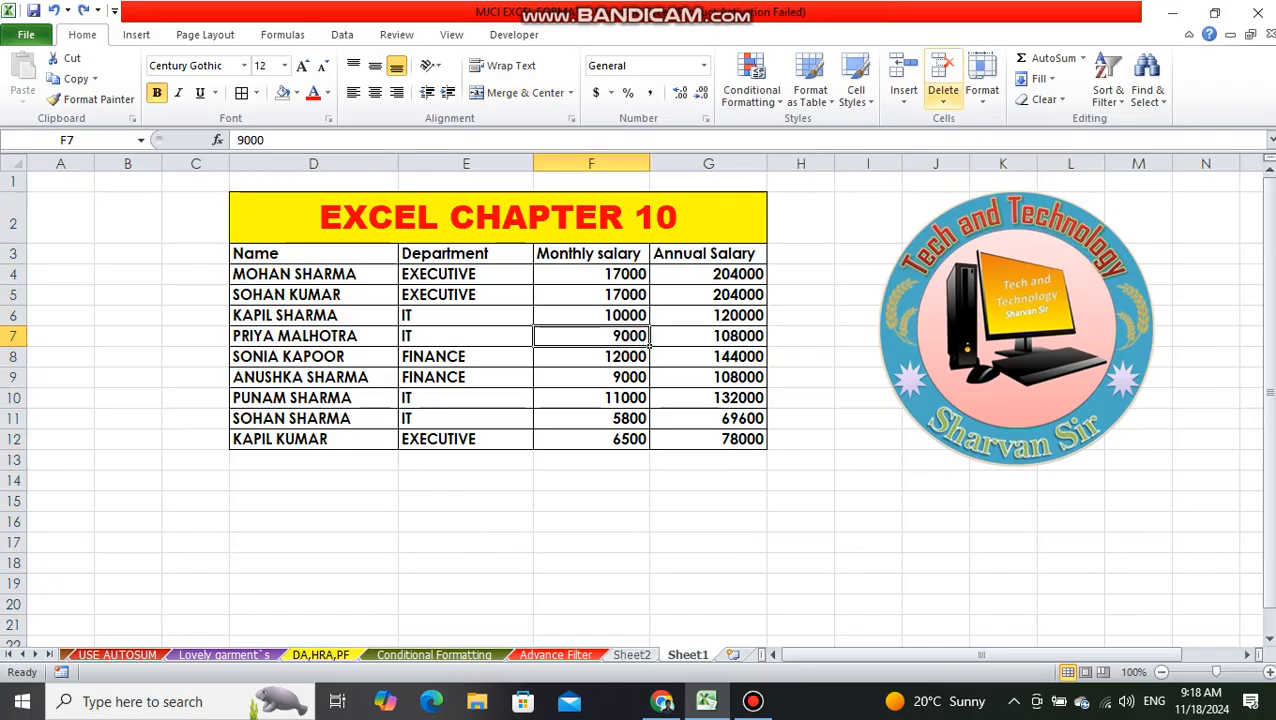
# - Switch to the empty Sheet2 and delete that worksheet from the workbook
pyautogui.click(943, 100)
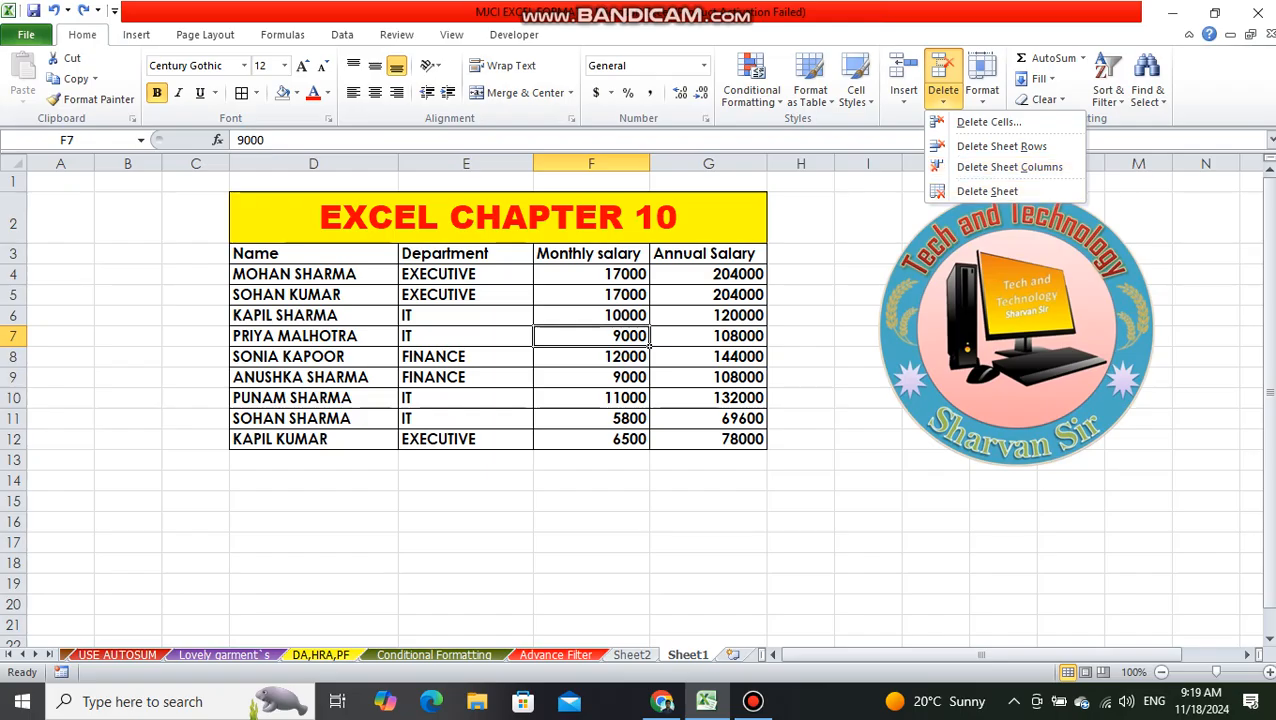
pyautogui.click(630, 655)
pyautogui.click(630, 655)
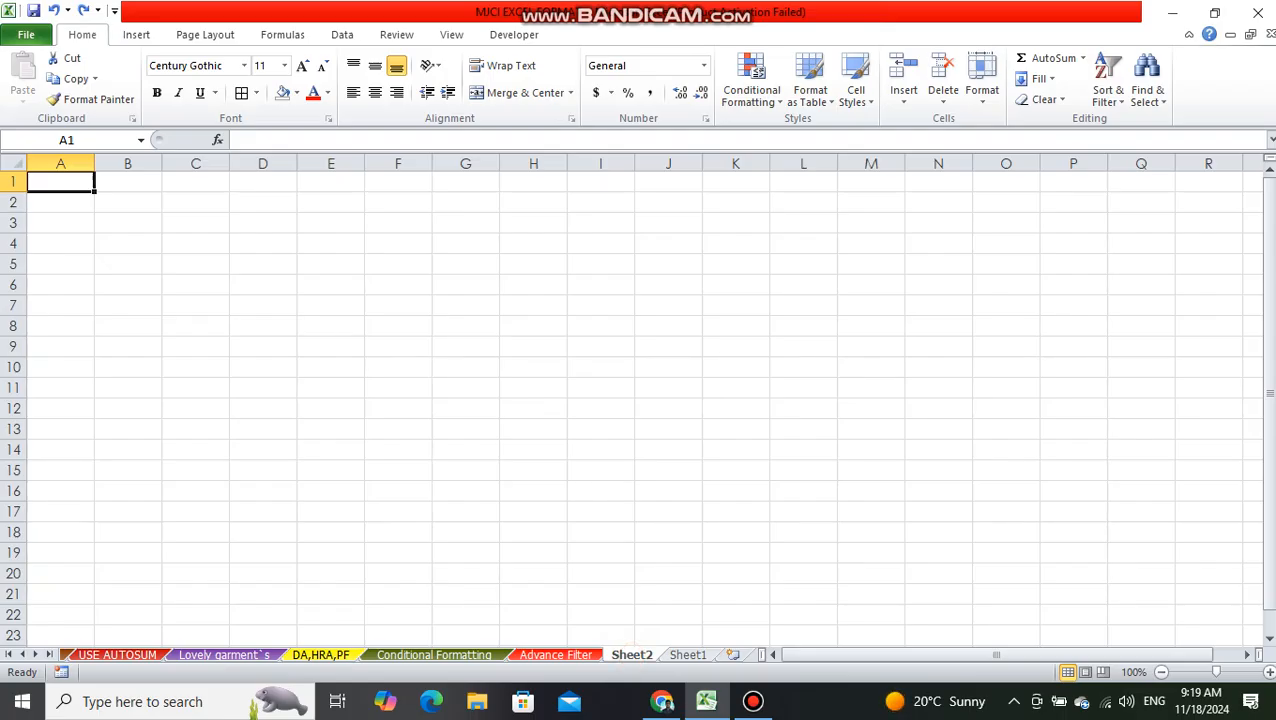
pyautogui.click(943, 97)
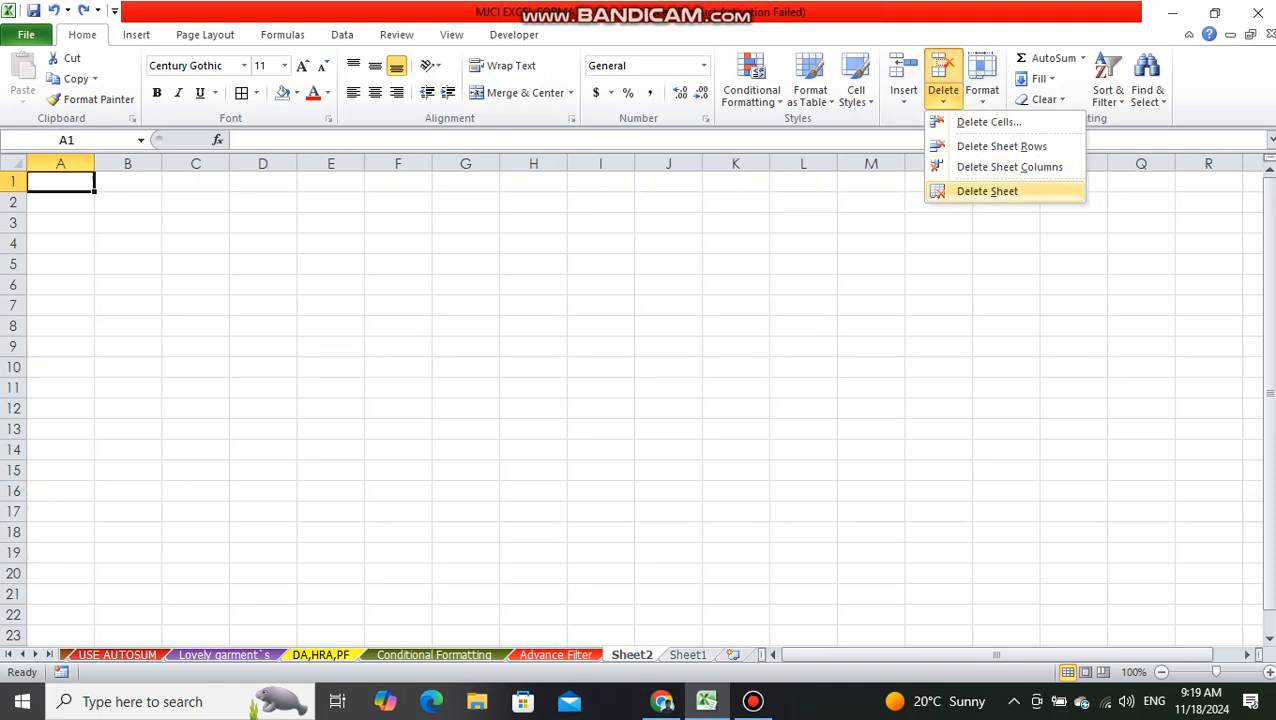
pyautogui.click(988, 191)
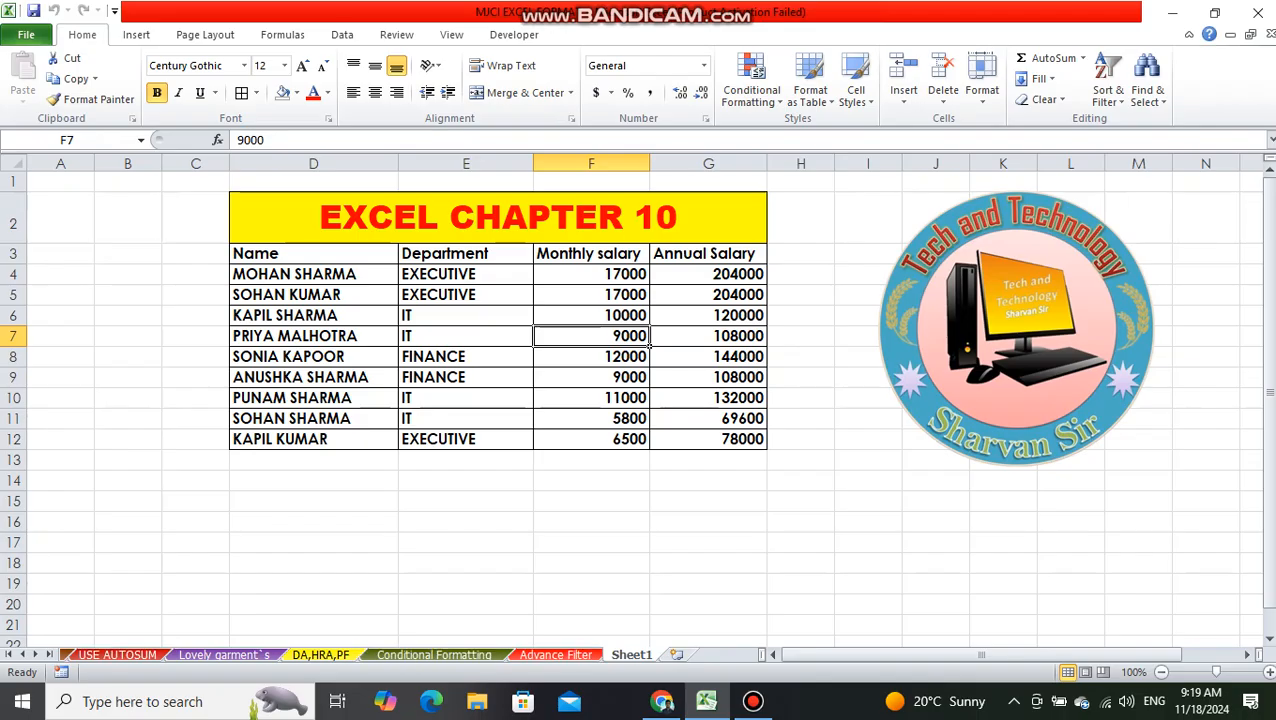
# - Set the height of the table's header row, sheet row 3, to 20 and apply AutoFit Row Height to it
pyautogui.click(943, 96)
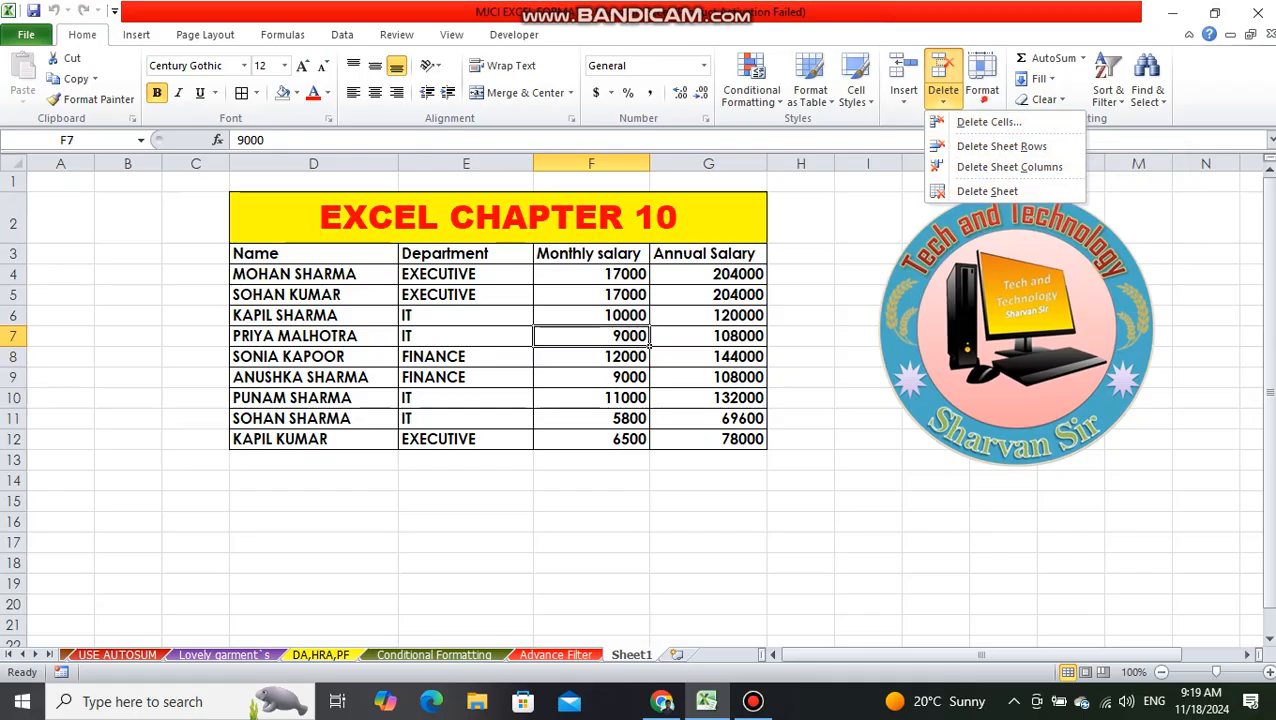
pyautogui.click(984, 99)
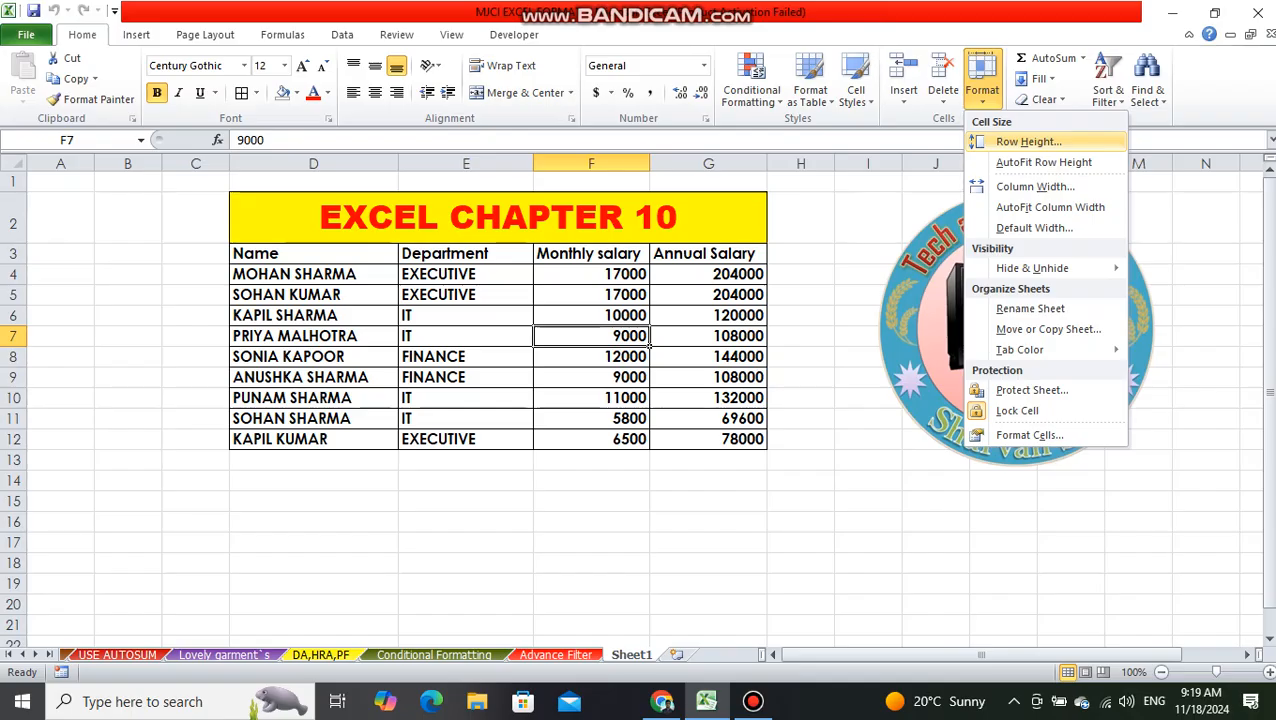
pyautogui.click(14, 253)
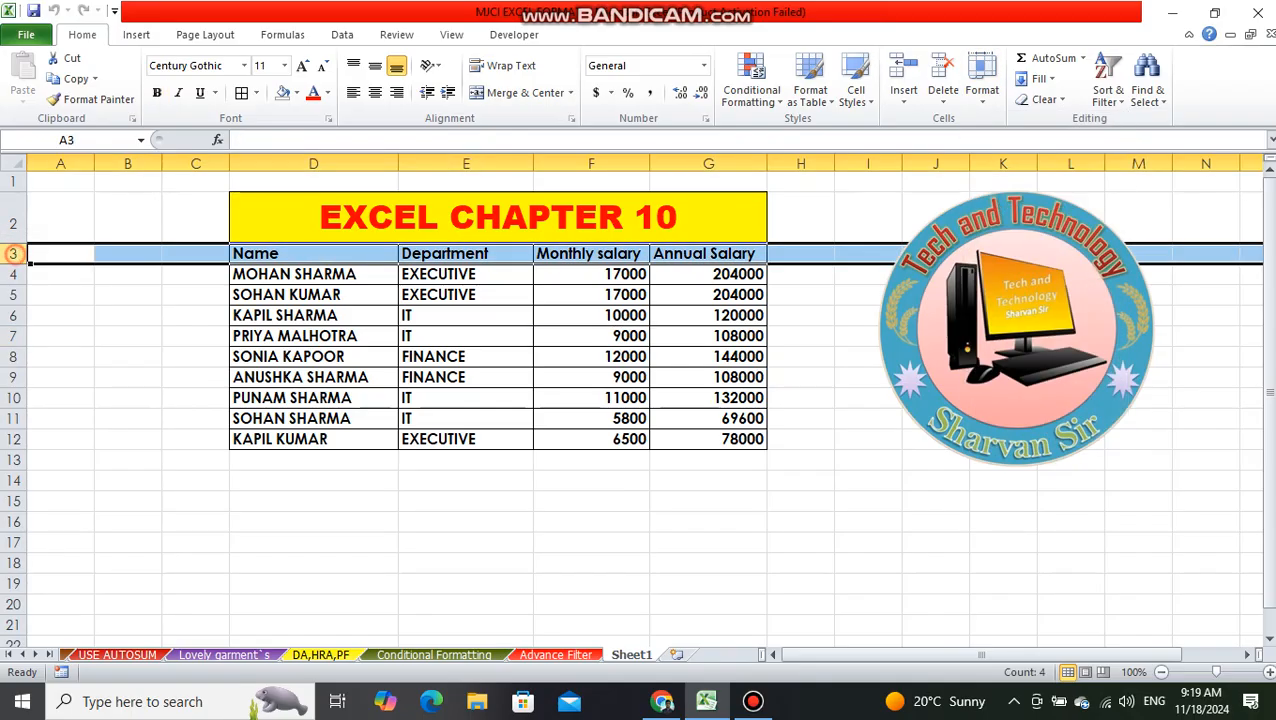
pyautogui.click(982, 90)
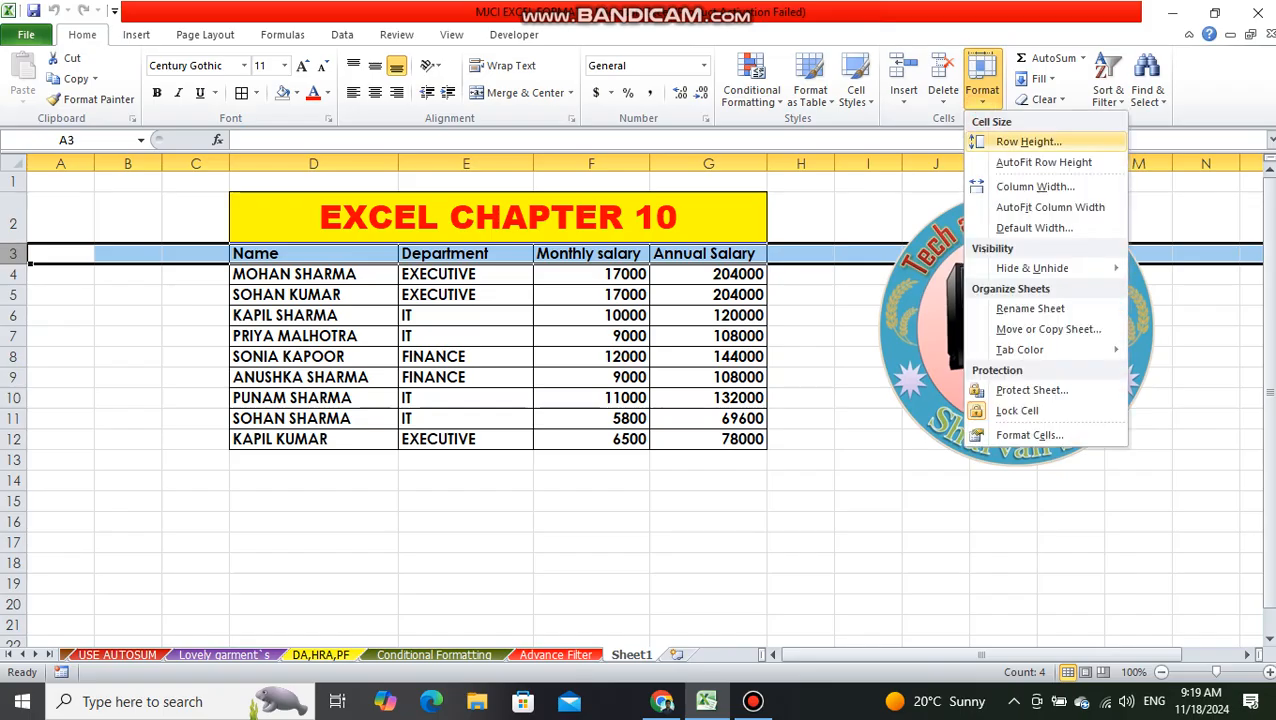
pyautogui.click(1010, 137)
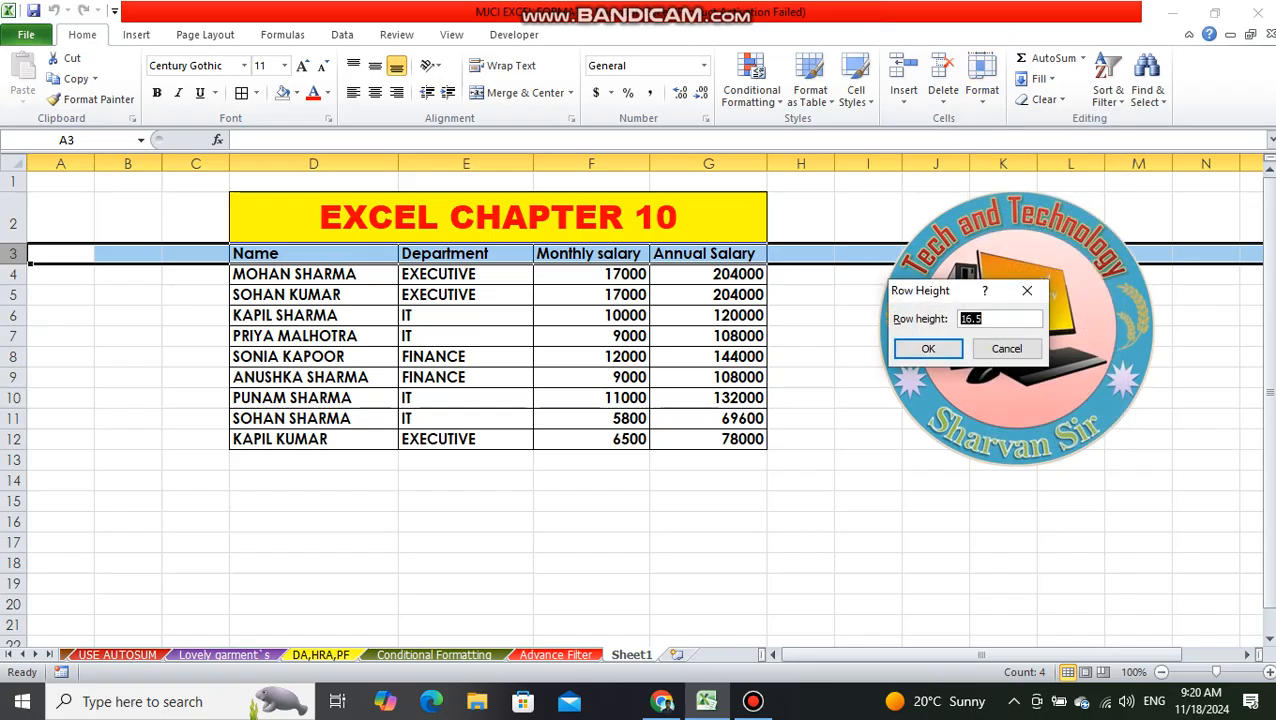
pyautogui.write('20')
pyautogui.click(929, 349)
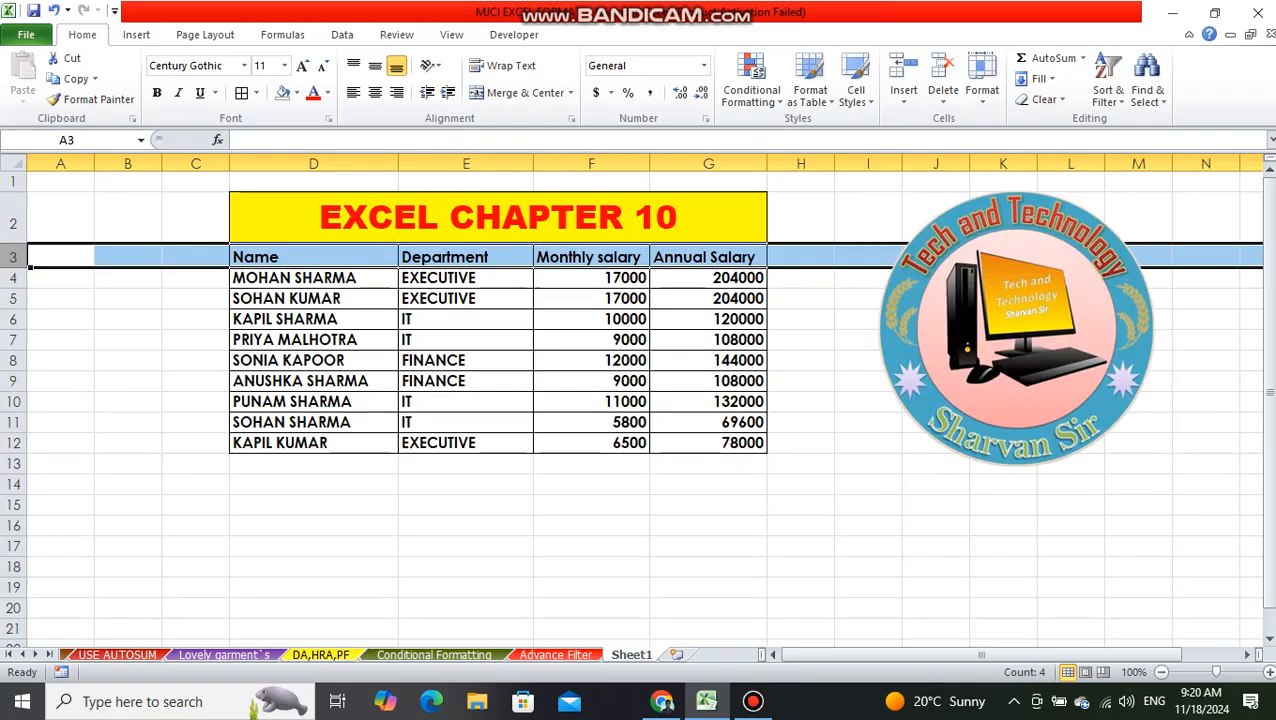
pyautogui.click(982, 88)
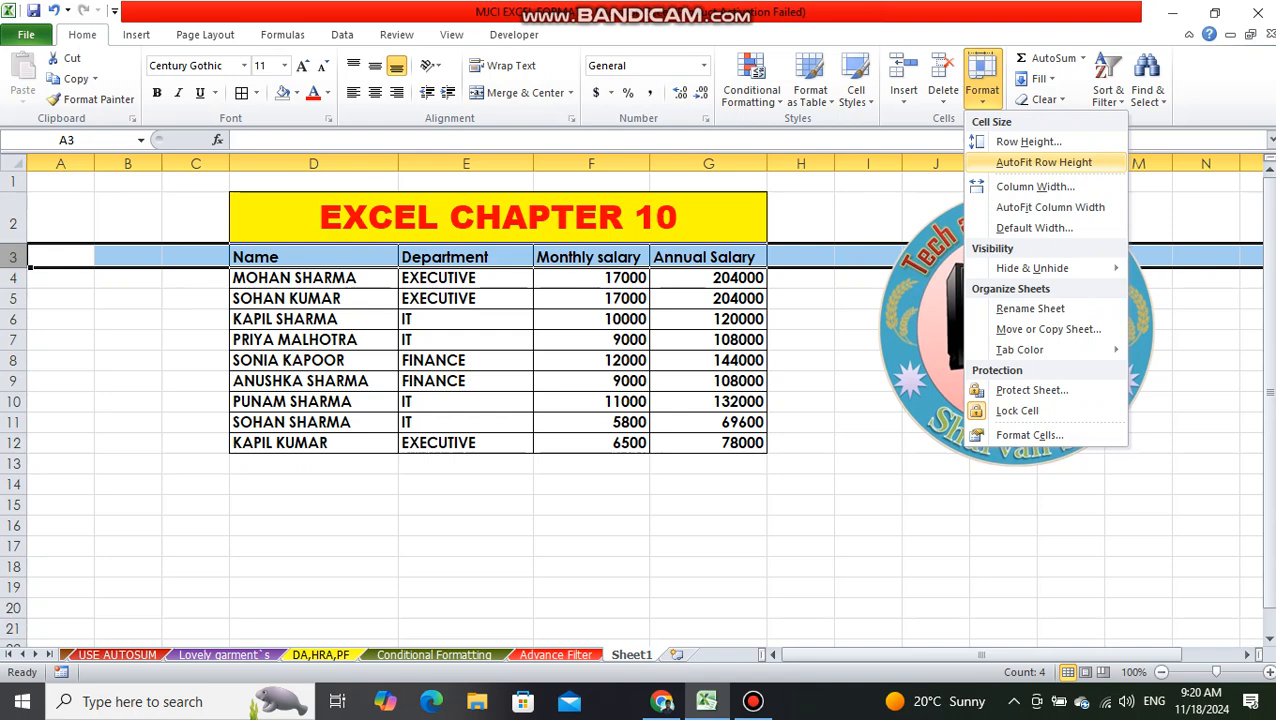
pyautogui.click(1030, 162)
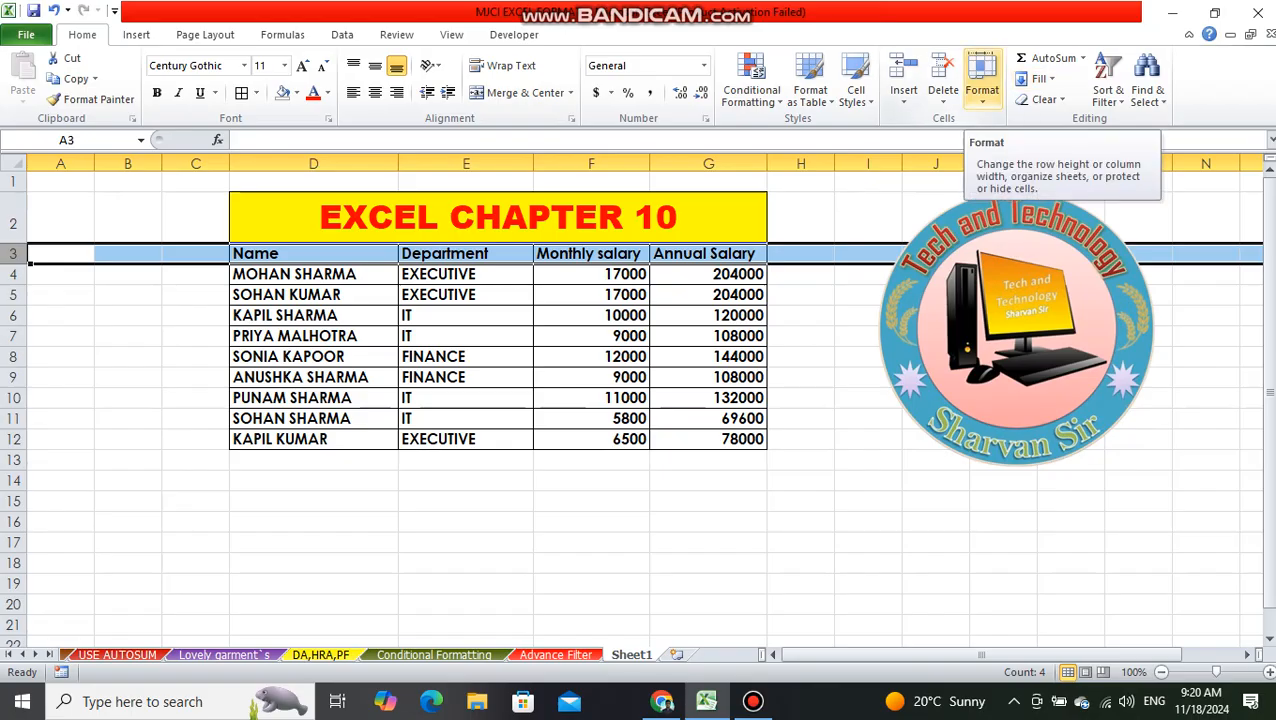
# - Set the width of the Name column, sheet column D, to 30 and apply AutoFit Column Width to it
pyautogui.click(982, 80)
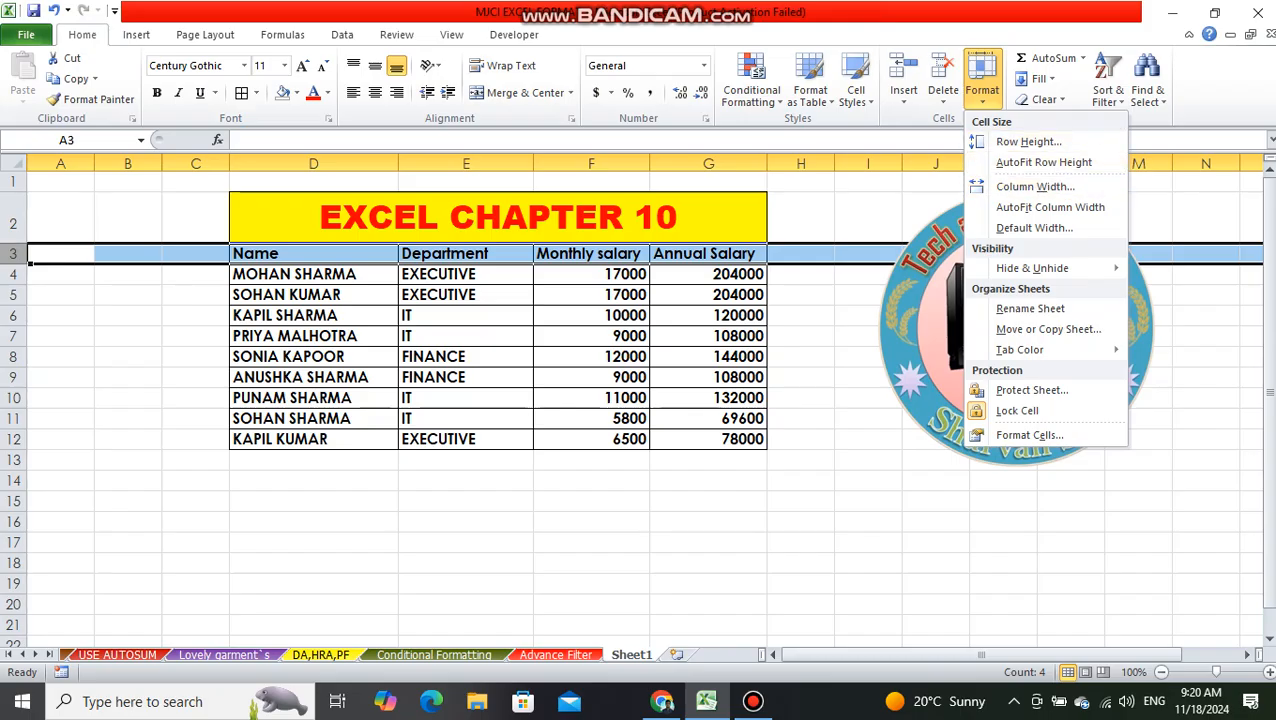
pyautogui.click(318, 160)
pyautogui.click(318, 160)
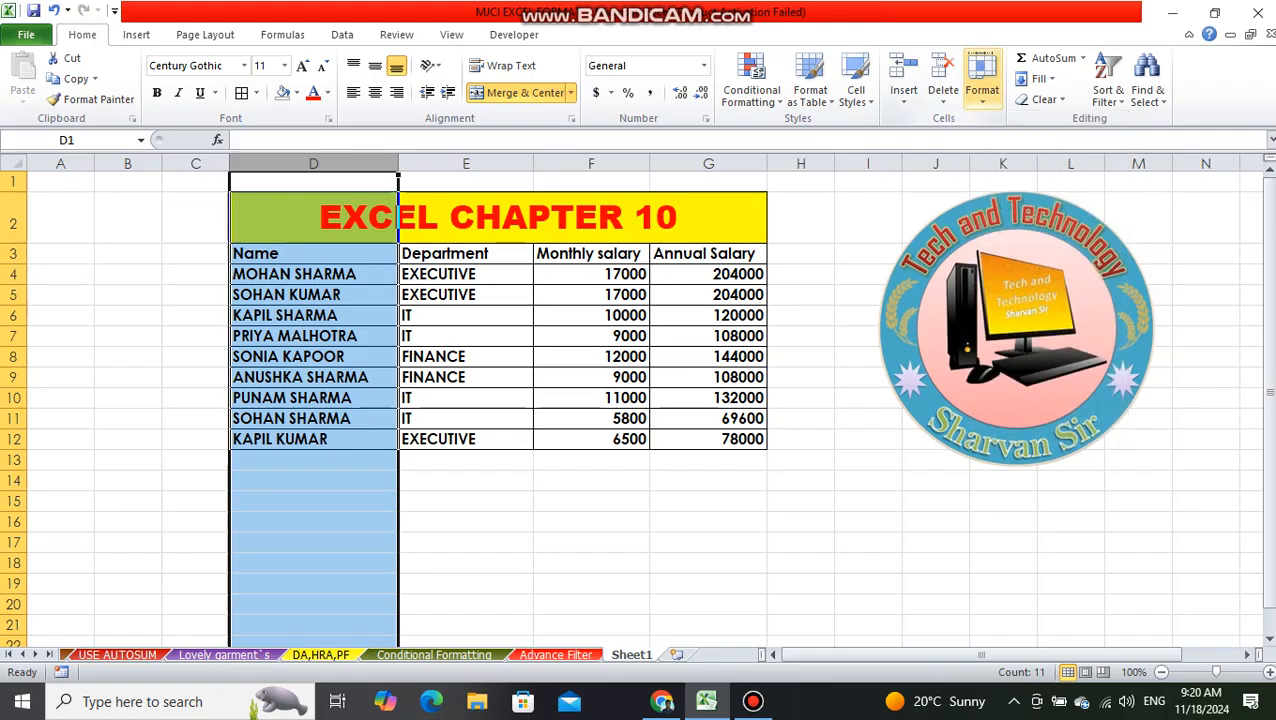
pyautogui.click(984, 96)
pyautogui.click(984, 96)
pyautogui.click(984, 96)
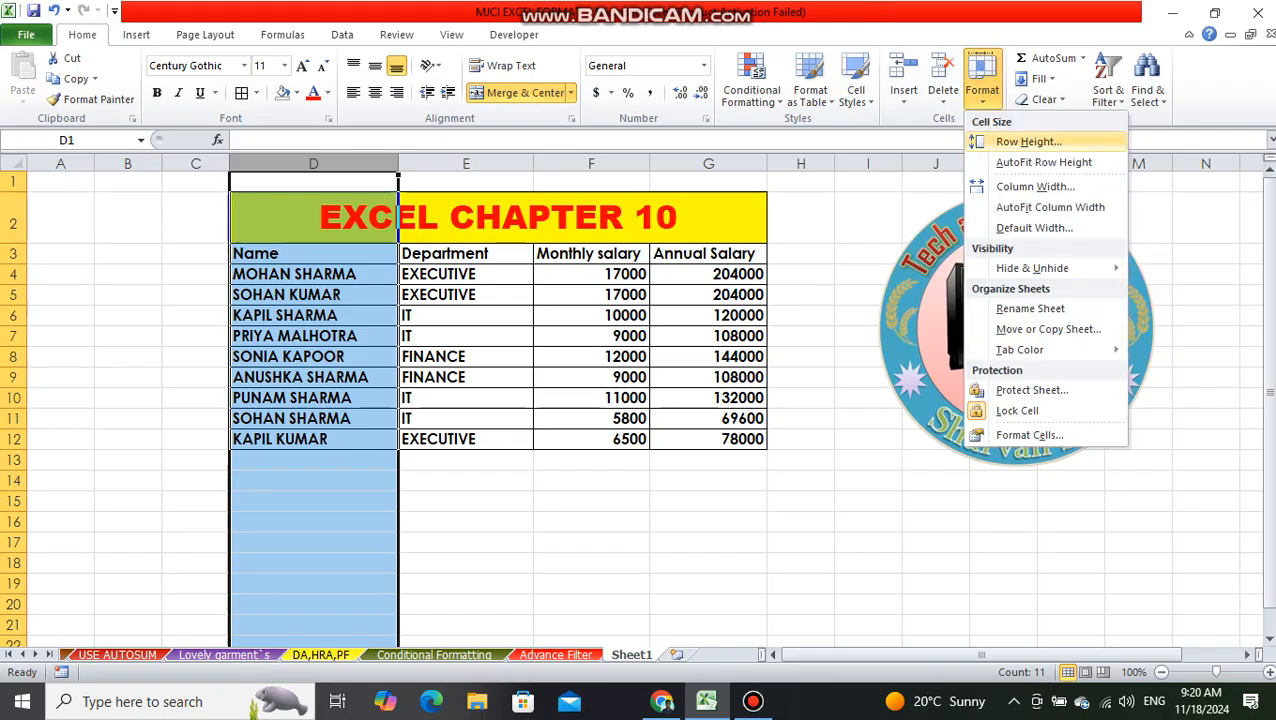
pyautogui.click(1032, 186)
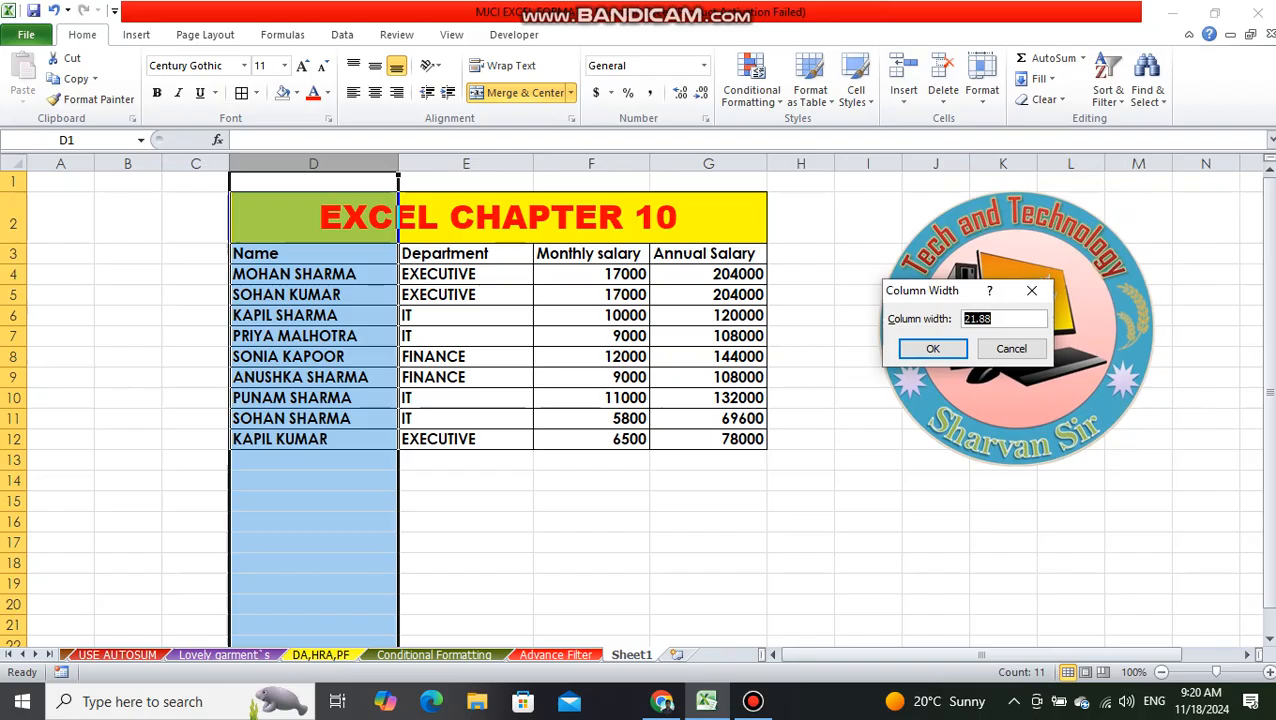
pyautogui.write('30')
pyautogui.click(940, 346)
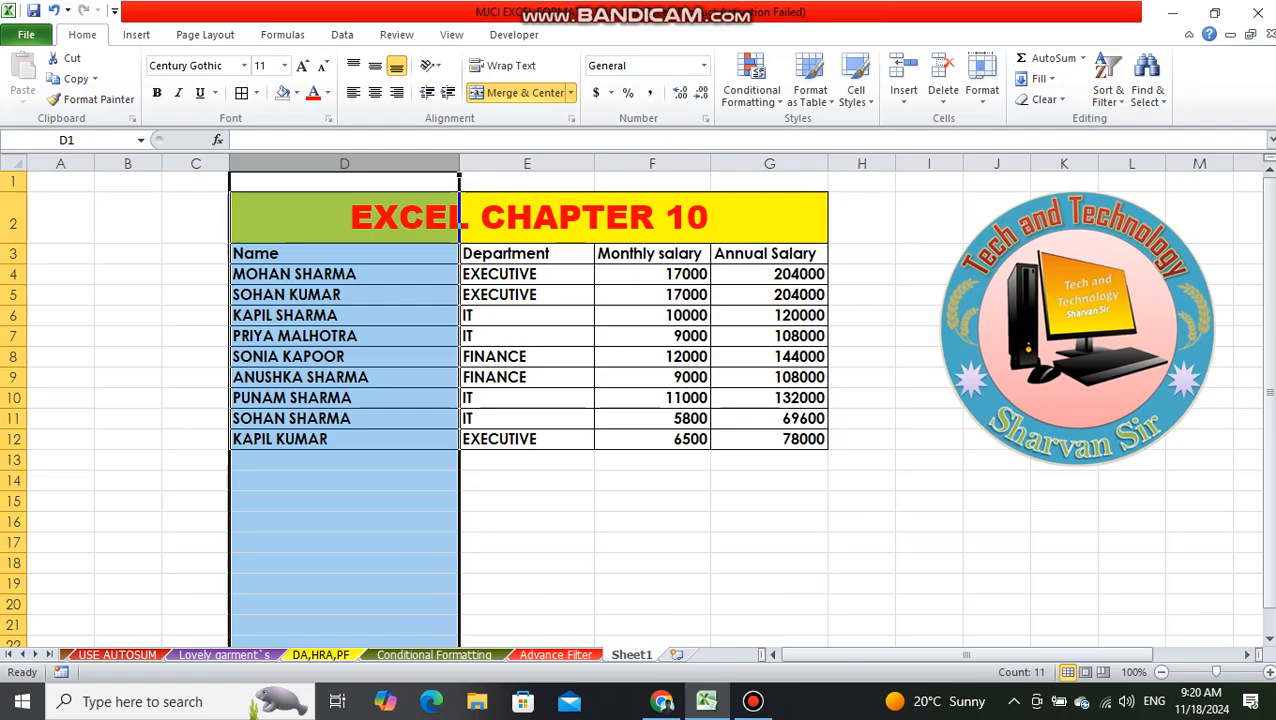
pyautogui.click(982, 90)
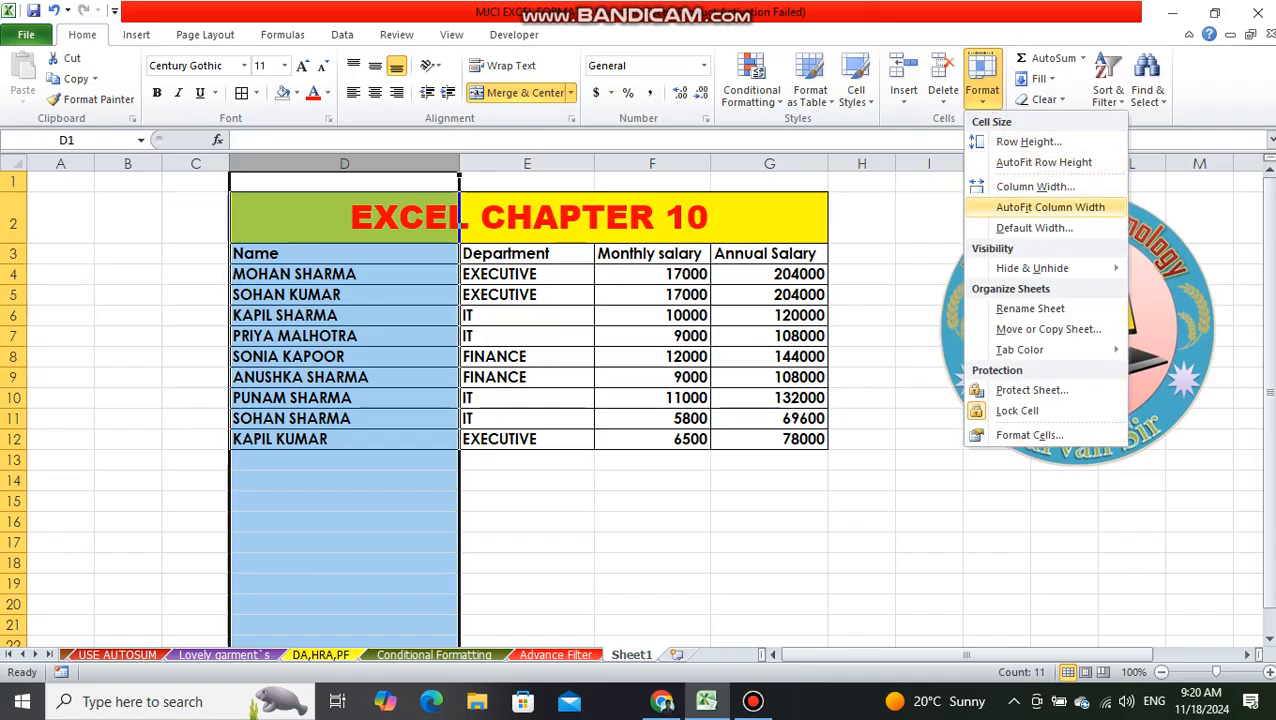
pyautogui.click(1050, 207)
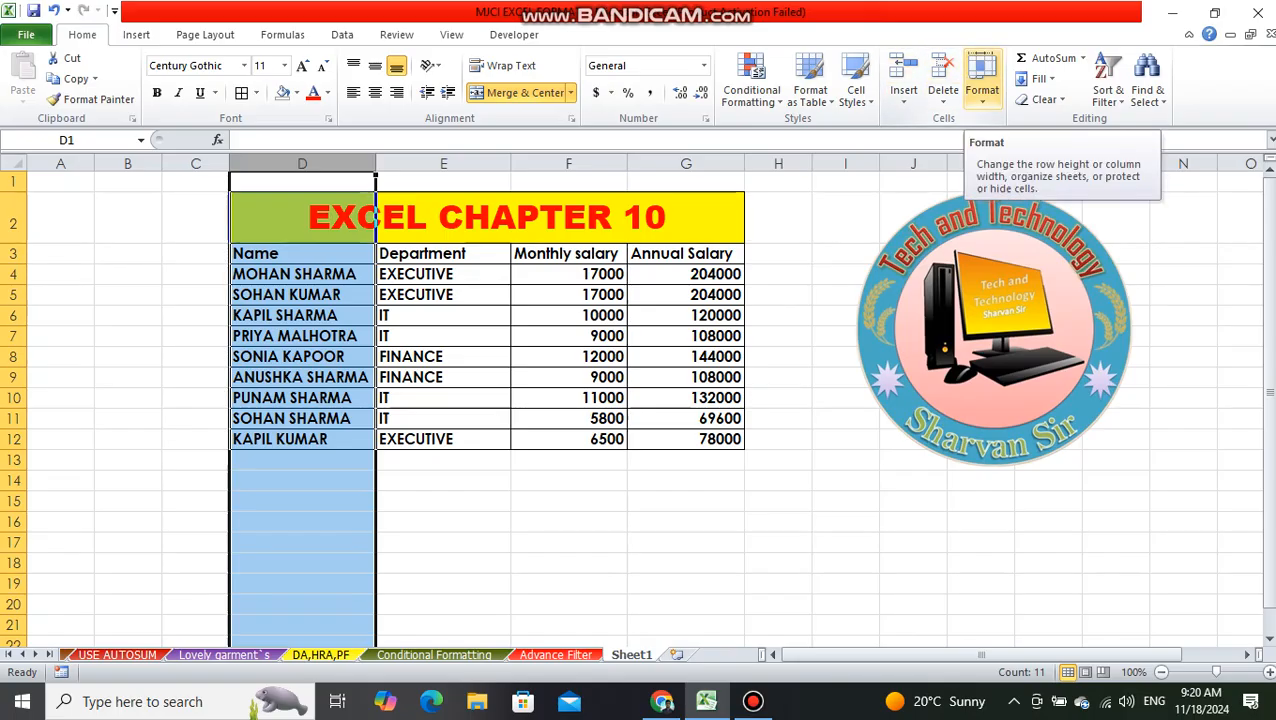
# - Set the sheet's default (standard) column width to 10
pyautogui.click(982, 82)
pyautogui.click(1034, 227)
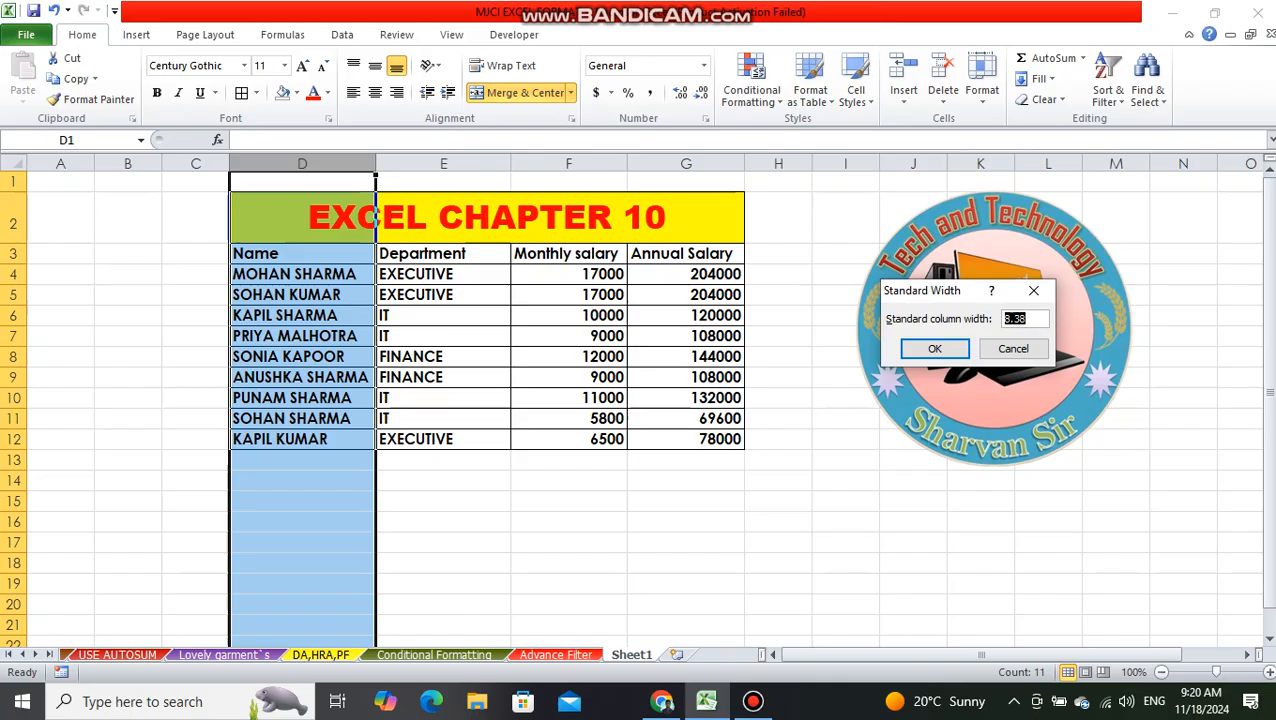
pyautogui.write('10')
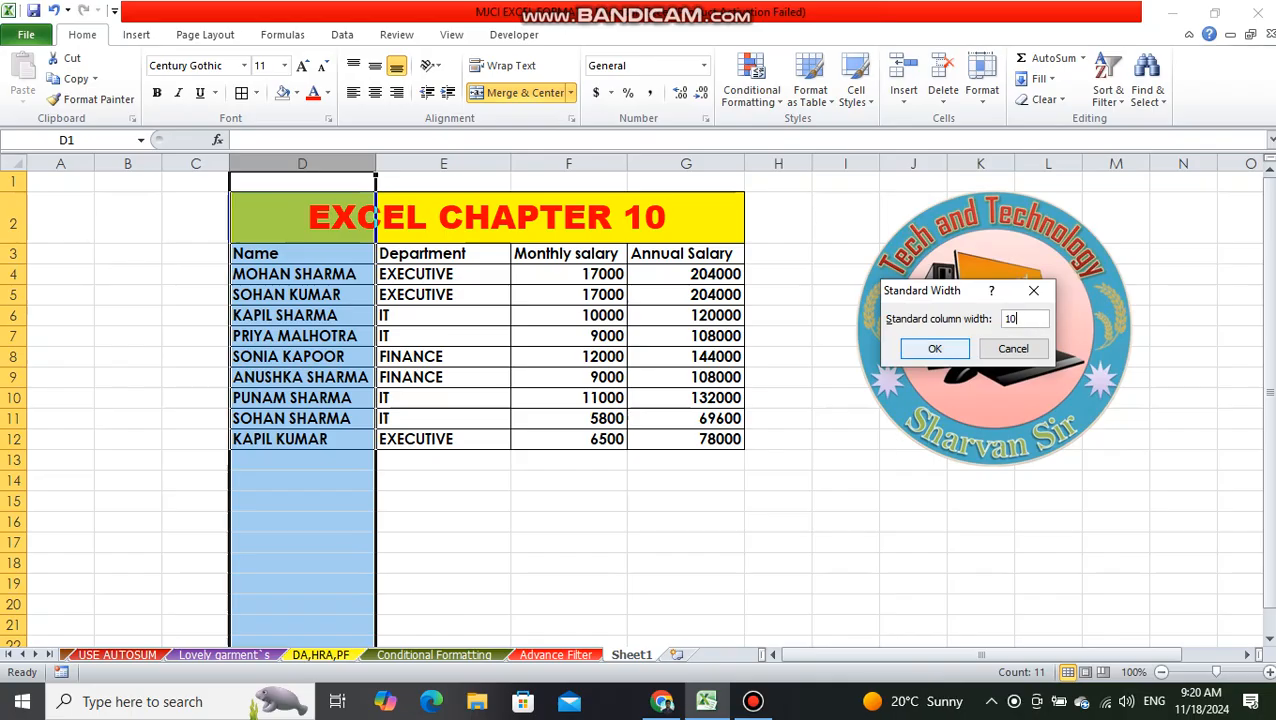
pyautogui.click(934, 348)
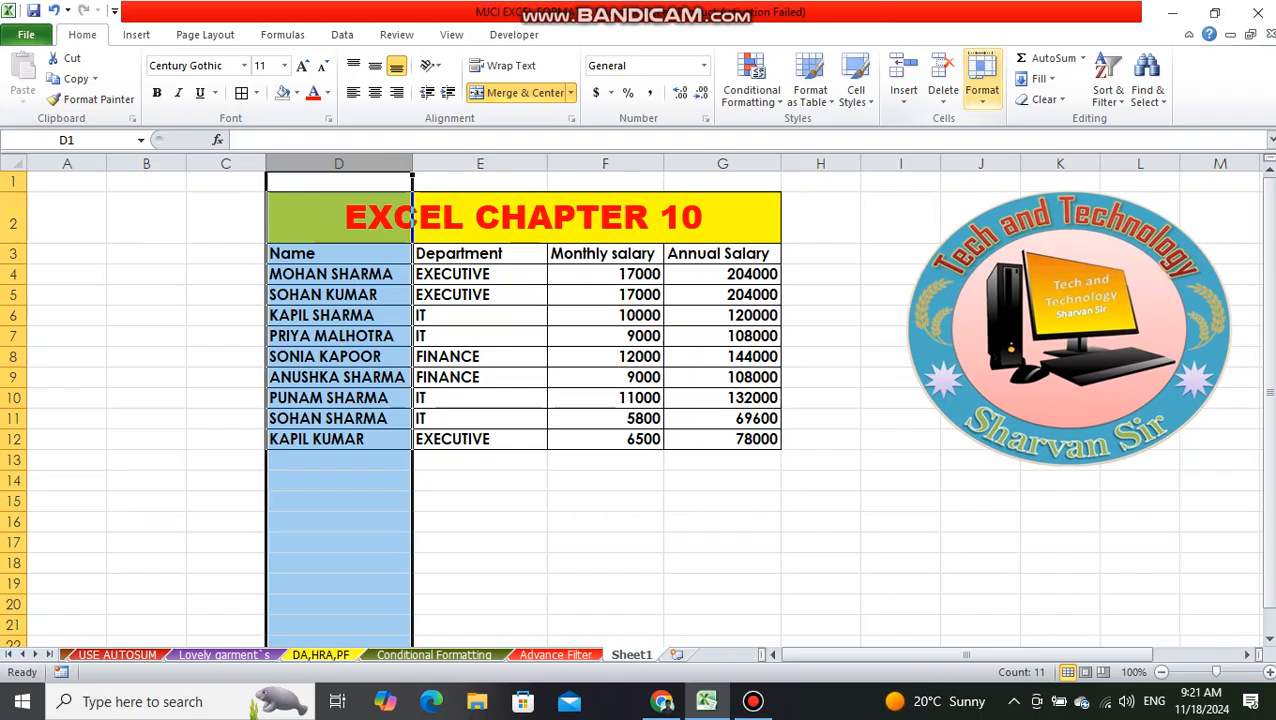
pyautogui.click(982, 80)
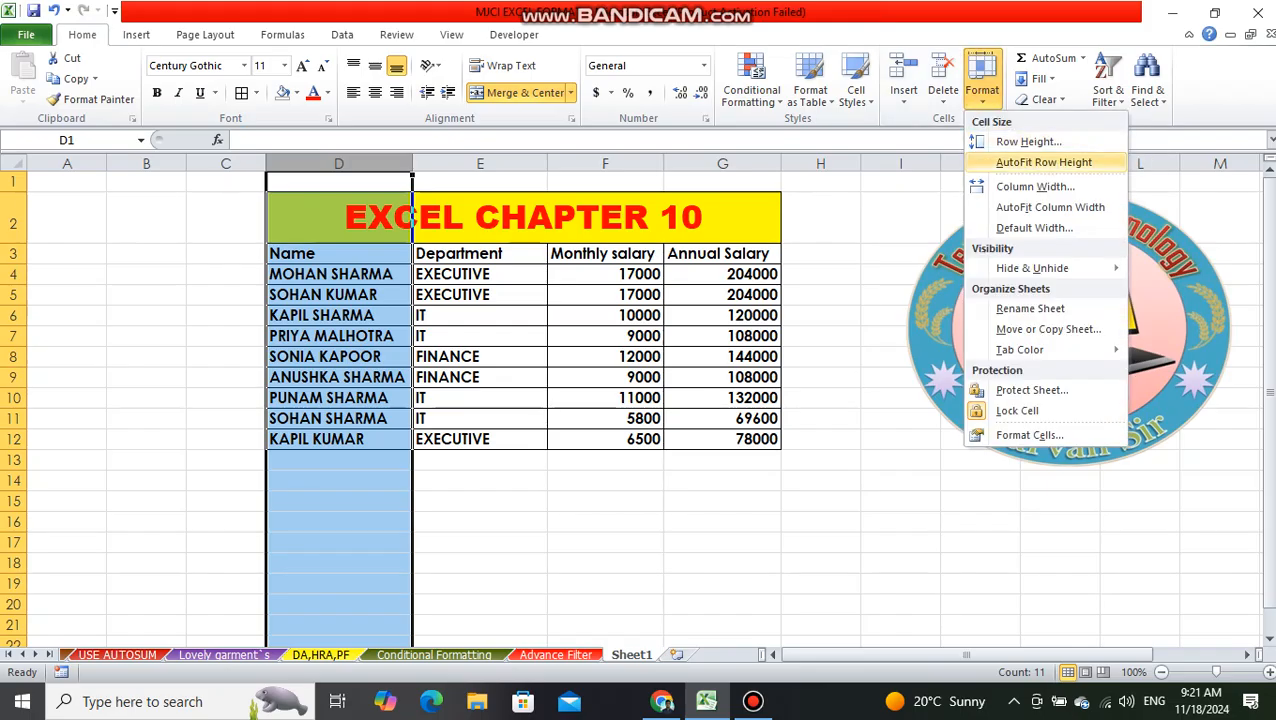
pyautogui.moveTo(1032, 268)
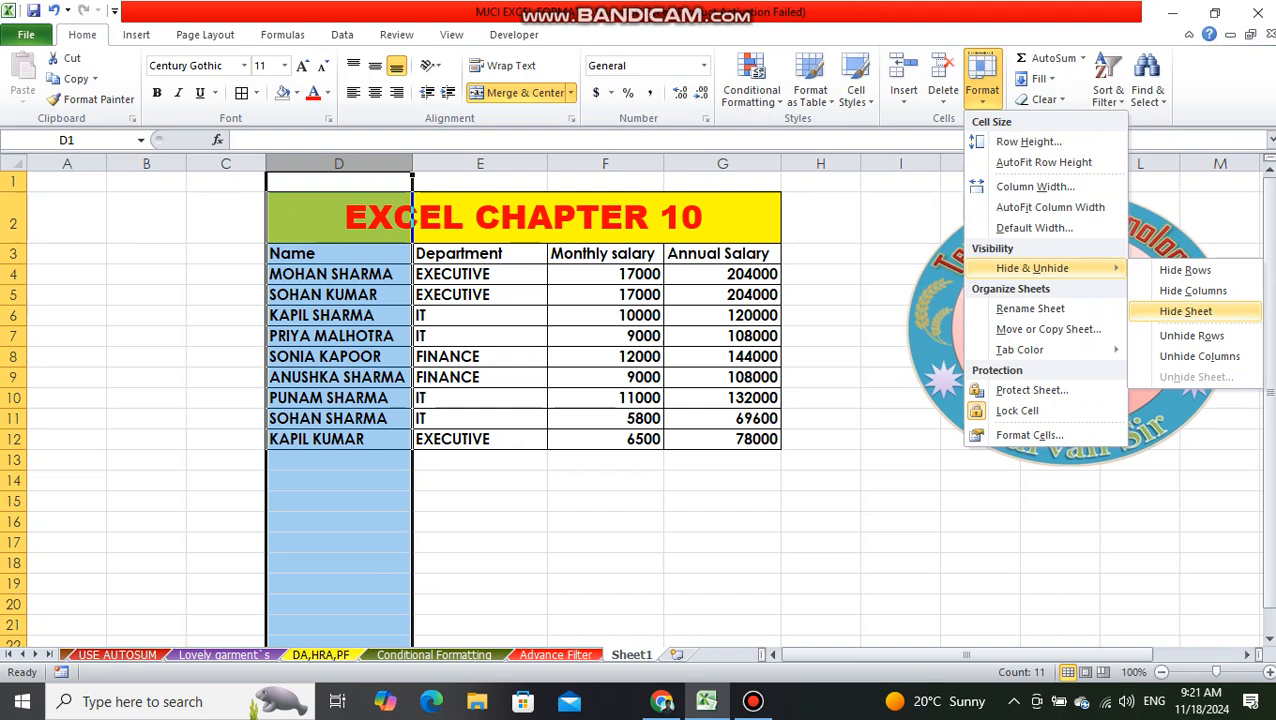
pyautogui.press('Escape')
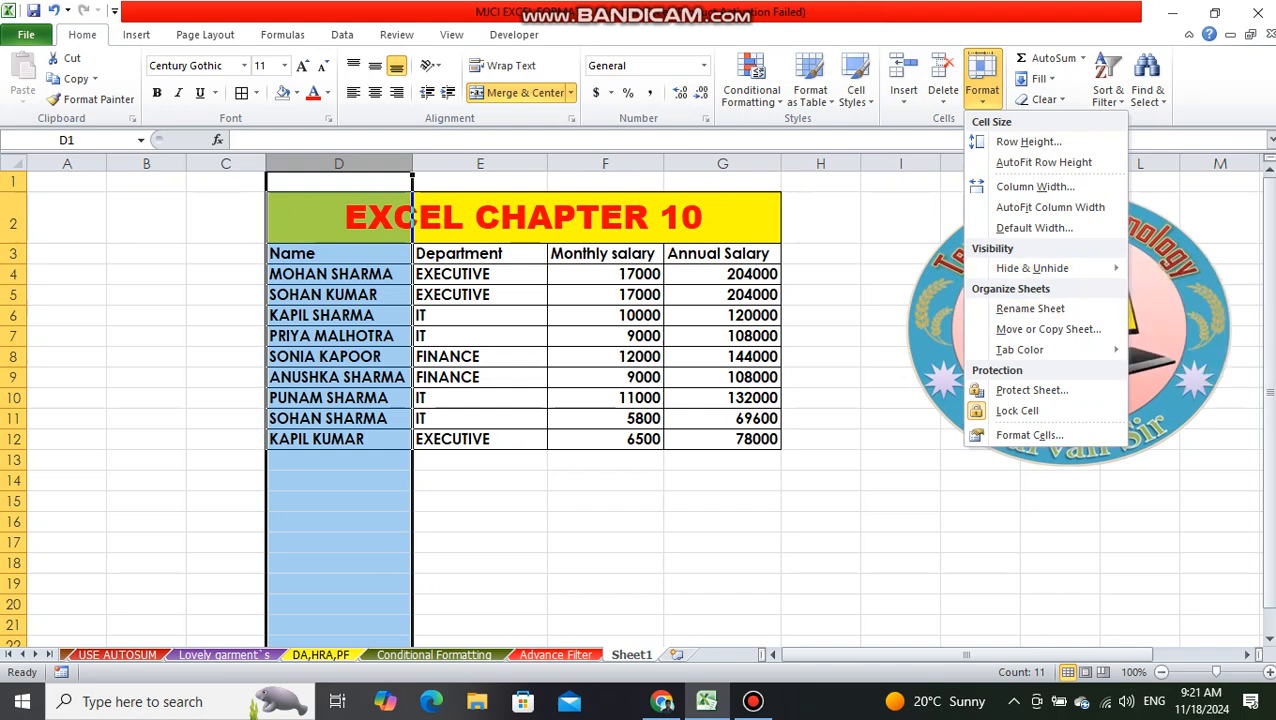
pyautogui.press('Escape')
# - Hide sheet row 4 directly below the table's header row, and unhide it again
pyautogui.click(331, 272)
pyautogui.click(14, 274)
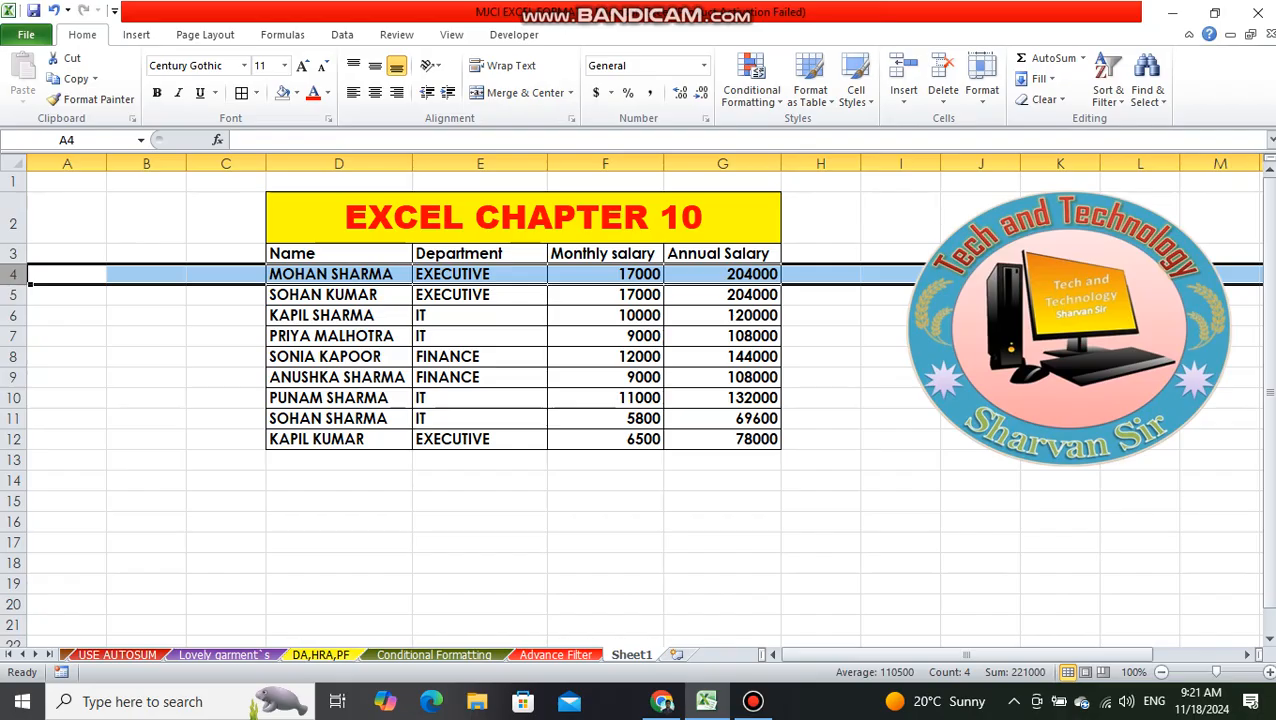
pyautogui.click(982, 90)
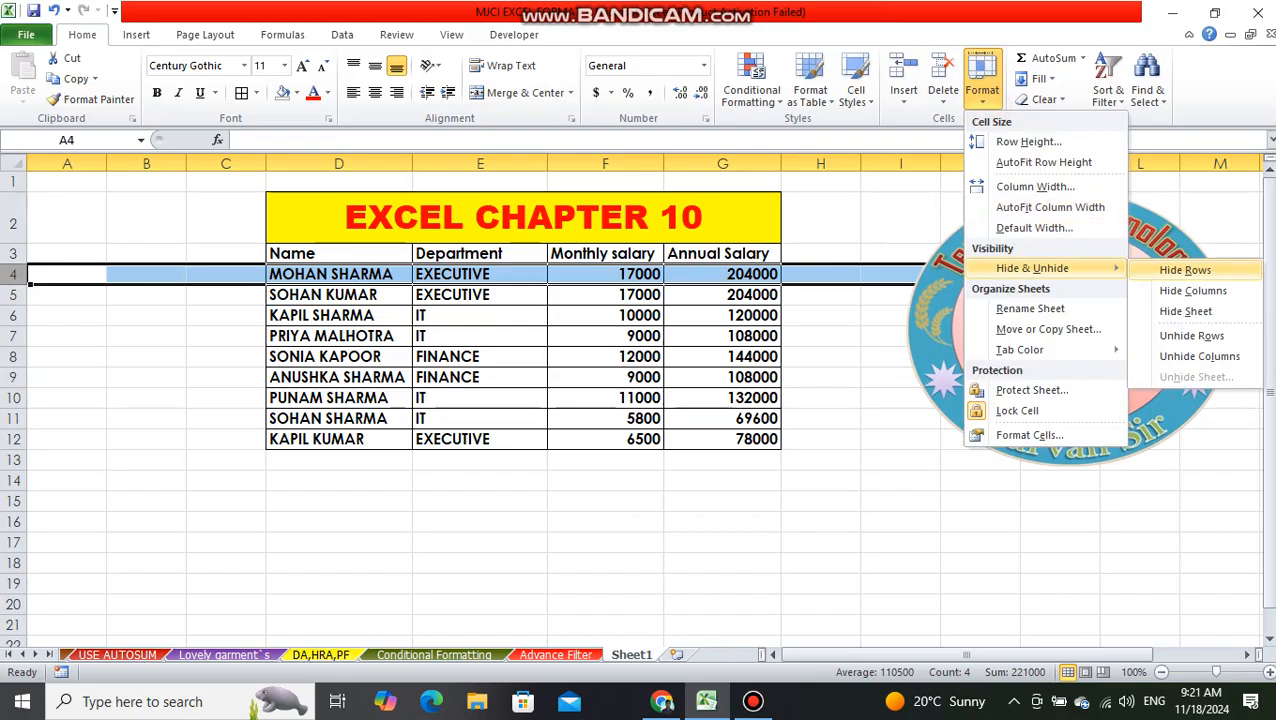
pyautogui.click(1185, 270)
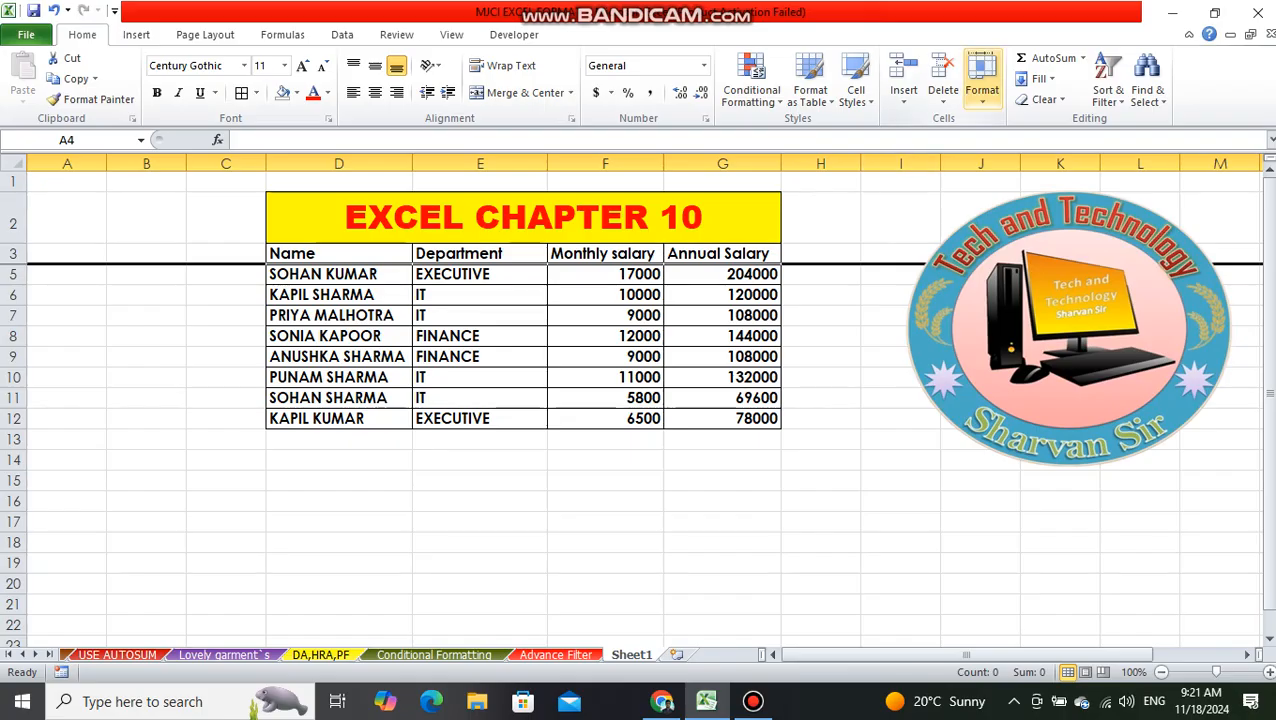
pyautogui.click(981, 90)
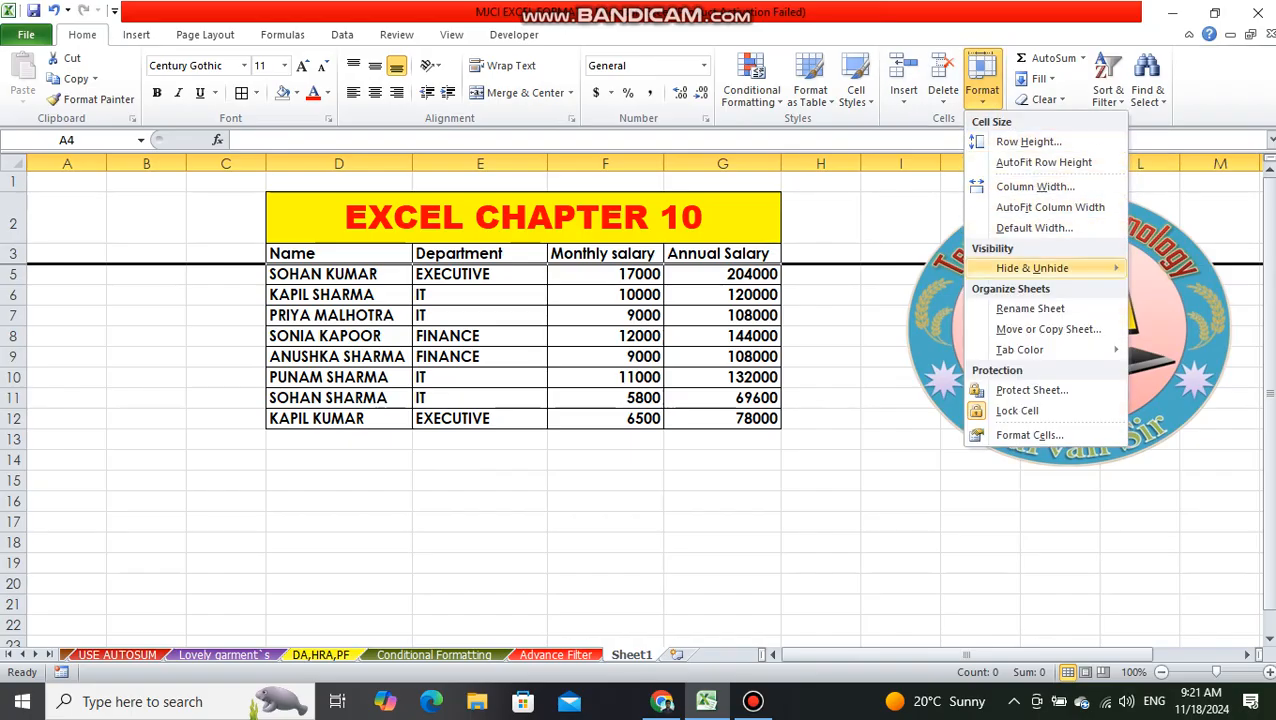
pyautogui.moveTo(1032, 268)
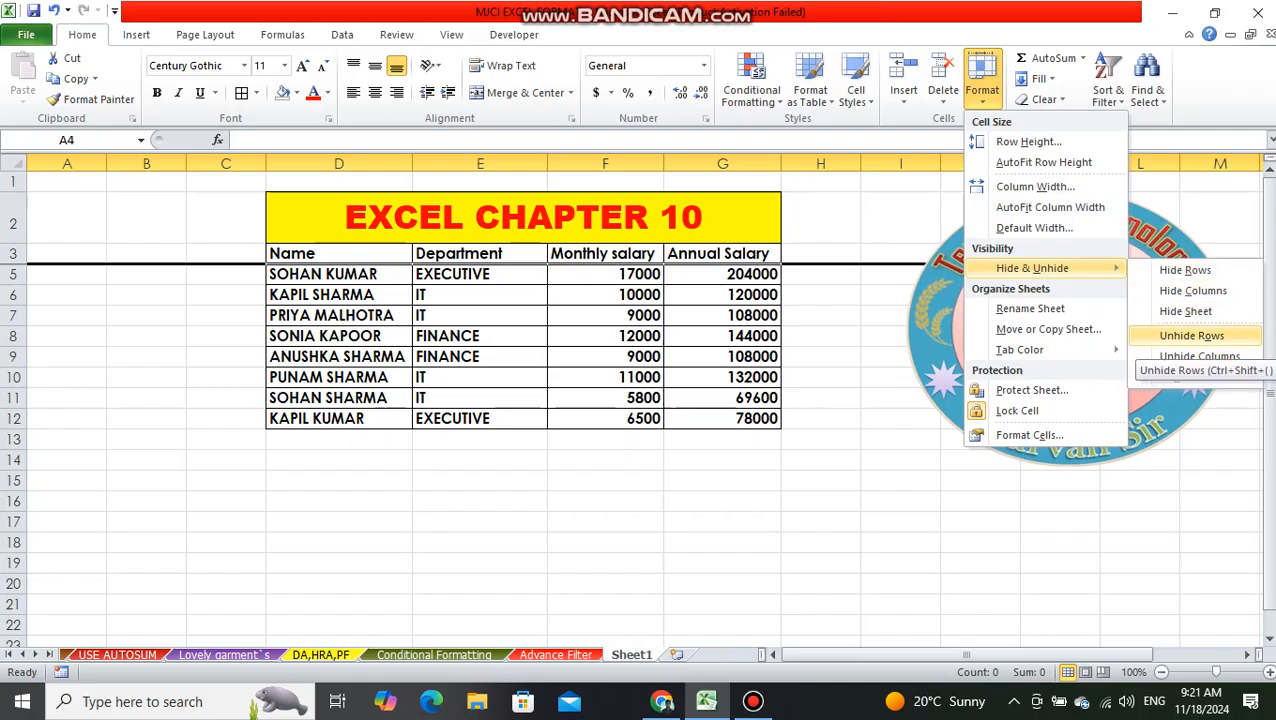
pyautogui.click(1191, 336)
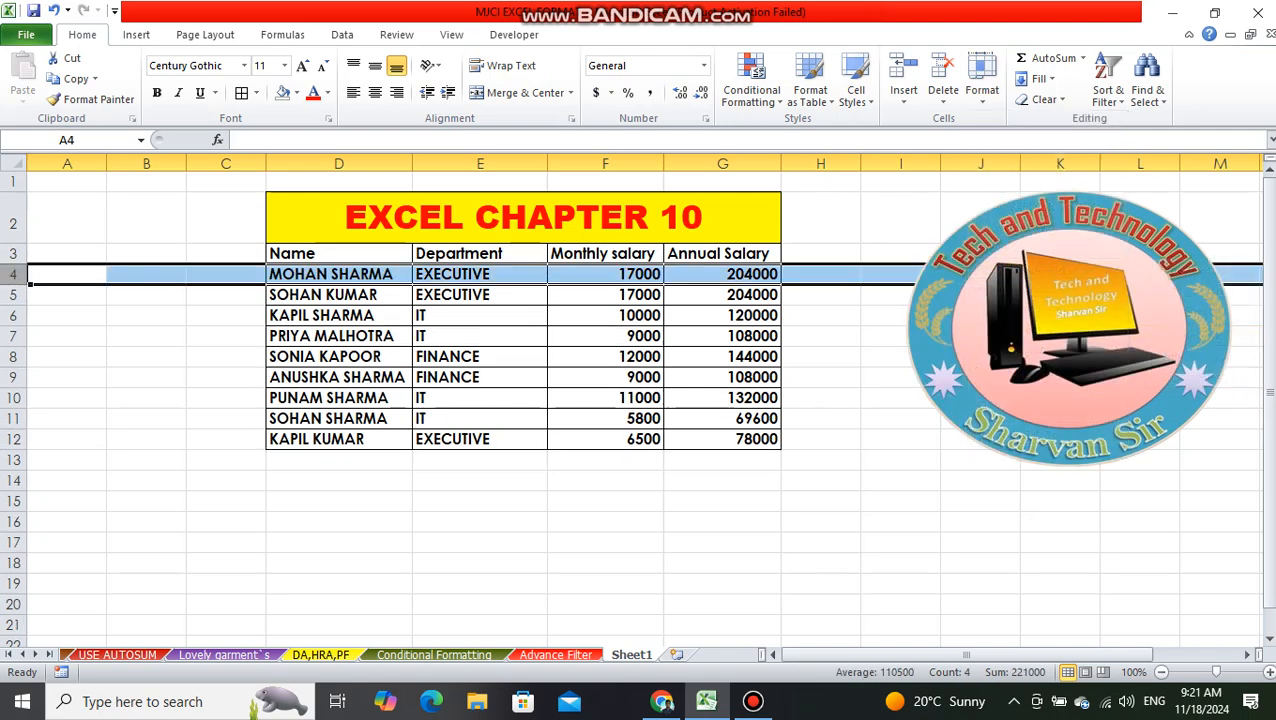
# - Hide the Name column, sheet column D, and unhide it again
pyautogui.click(338, 163)
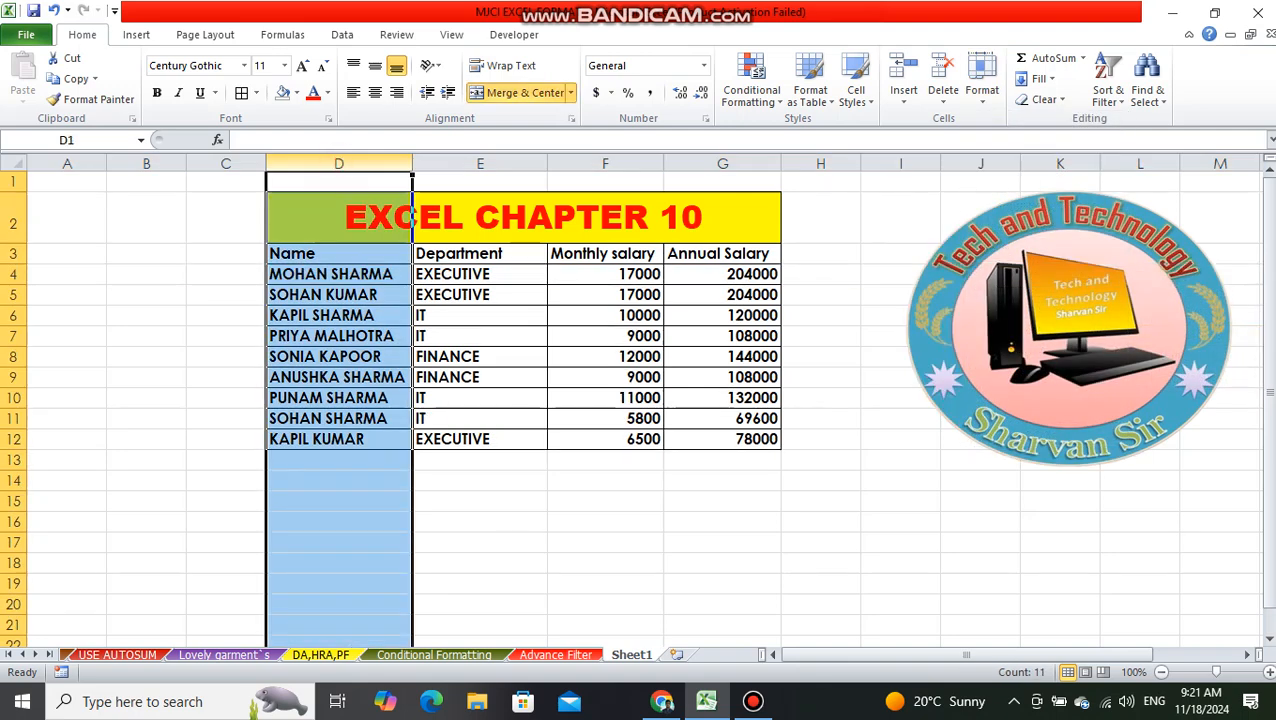
pyautogui.click(982, 80)
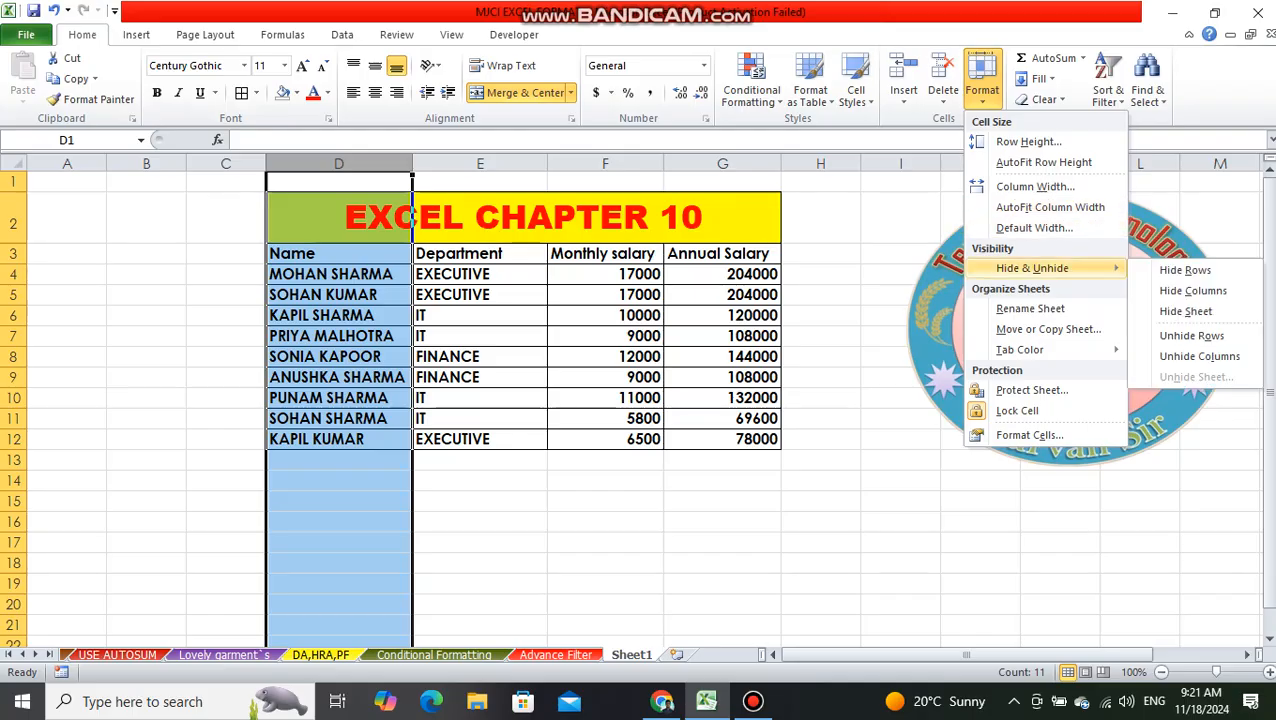
pyautogui.click(1193, 290)
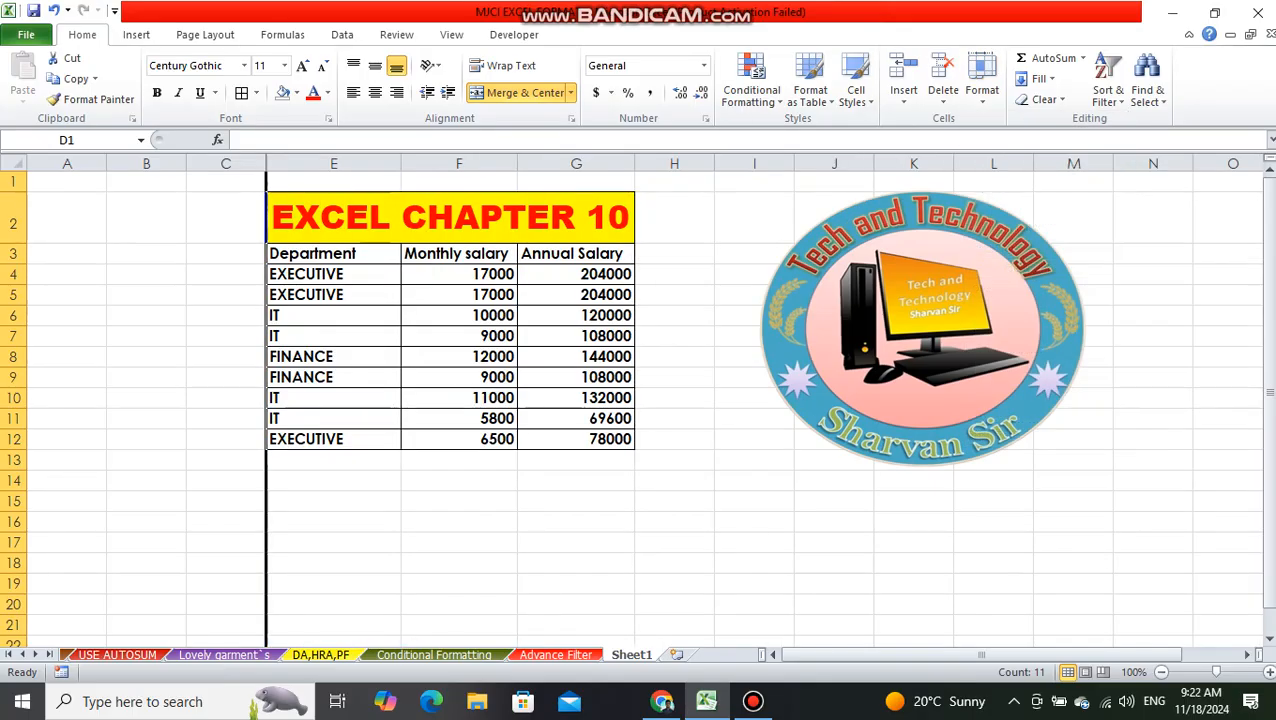
pyautogui.click(982, 80)
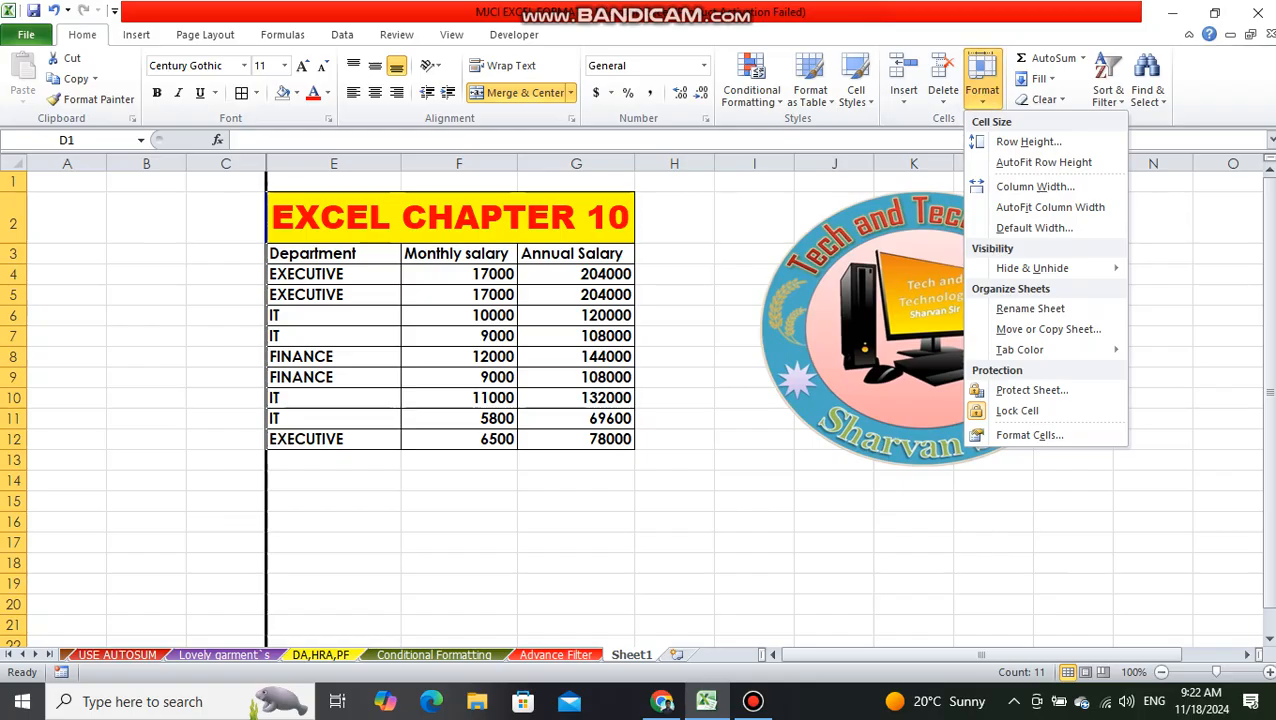
pyautogui.moveTo(1032, 268)
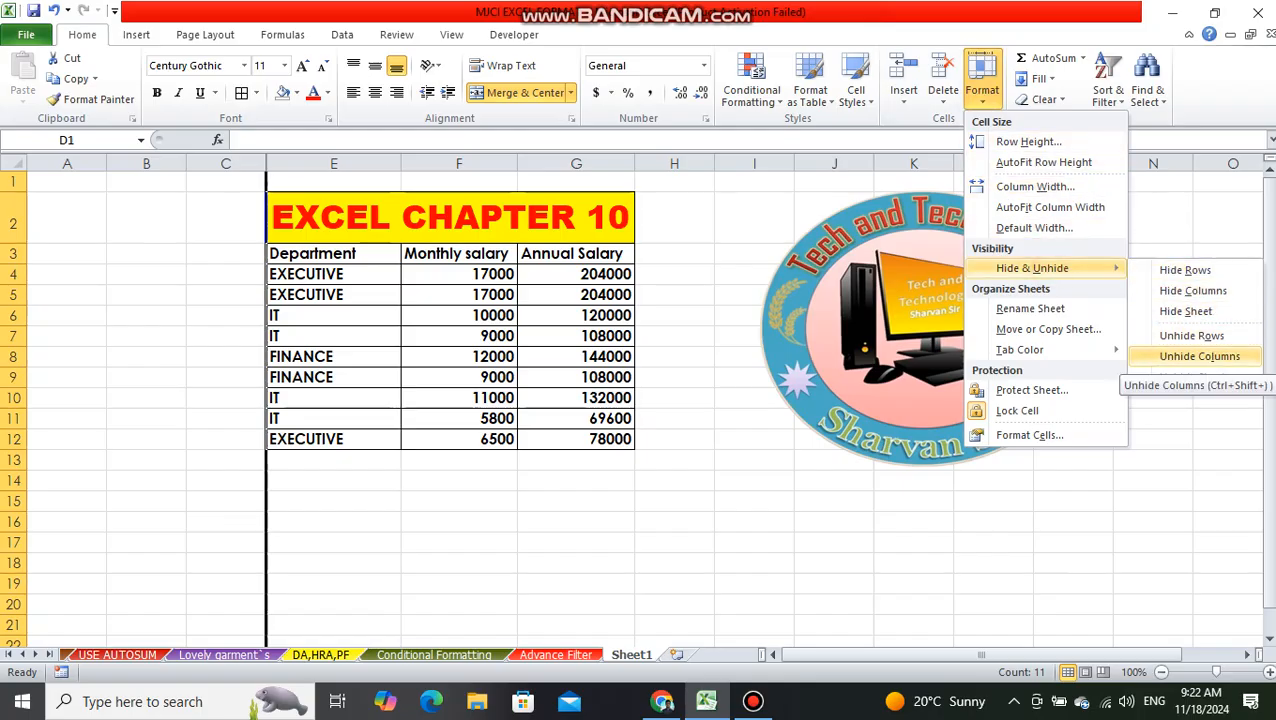
pyautogui.click(1180, 356)
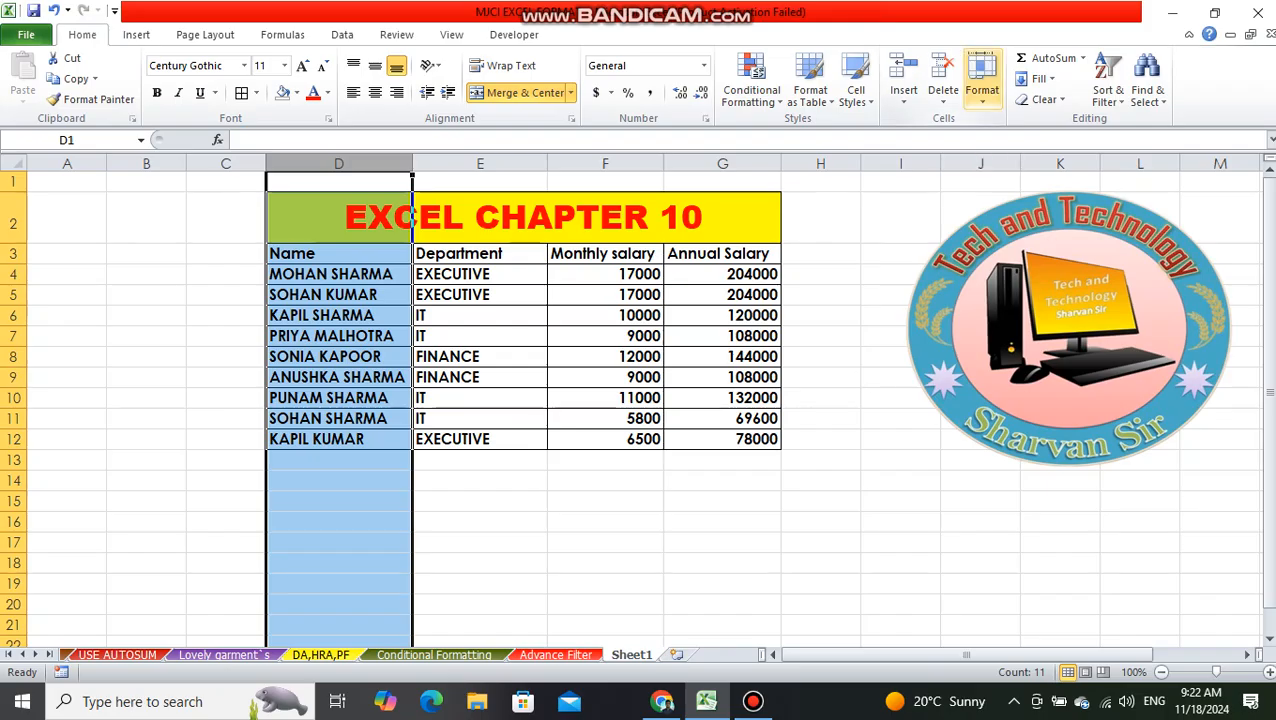
# - Hide the entire Sheet1 worksheet that holds the EXCEL CHAPTER 10 salary table
pyautogui.click(982, 88)
pyautogui.moveTo(1036, 268)
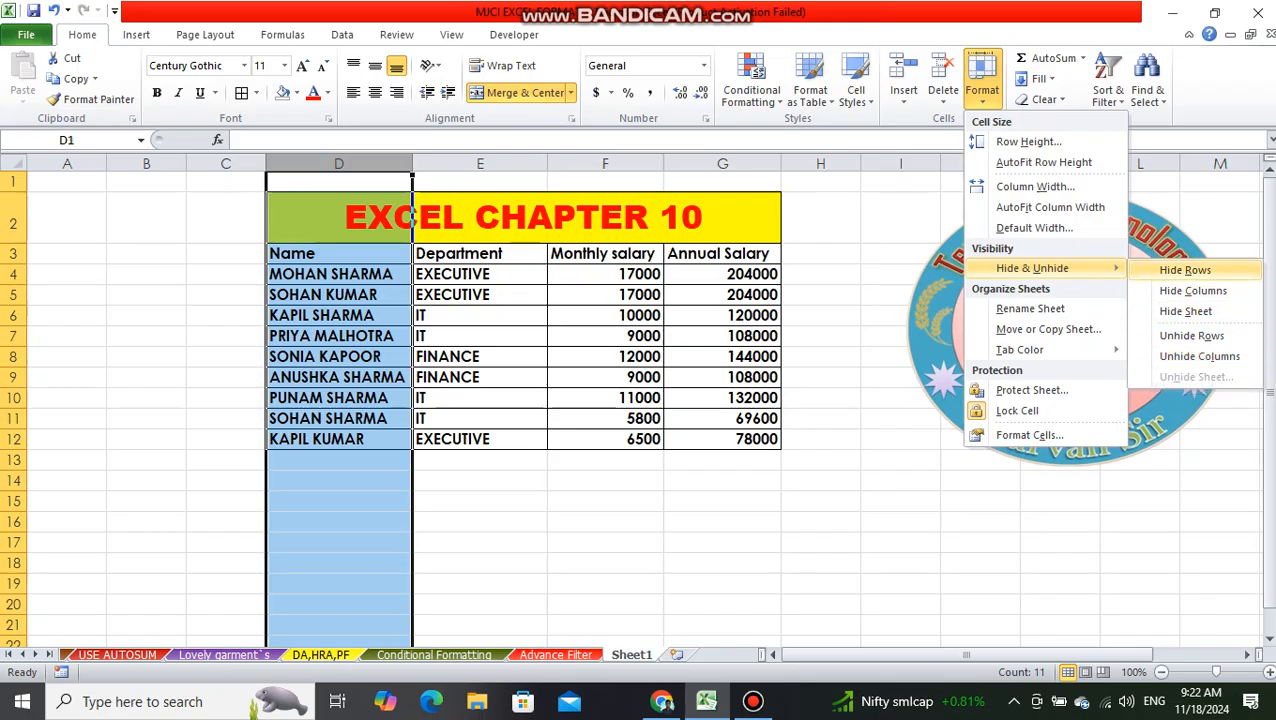
pyautogui.click(1190, 311)
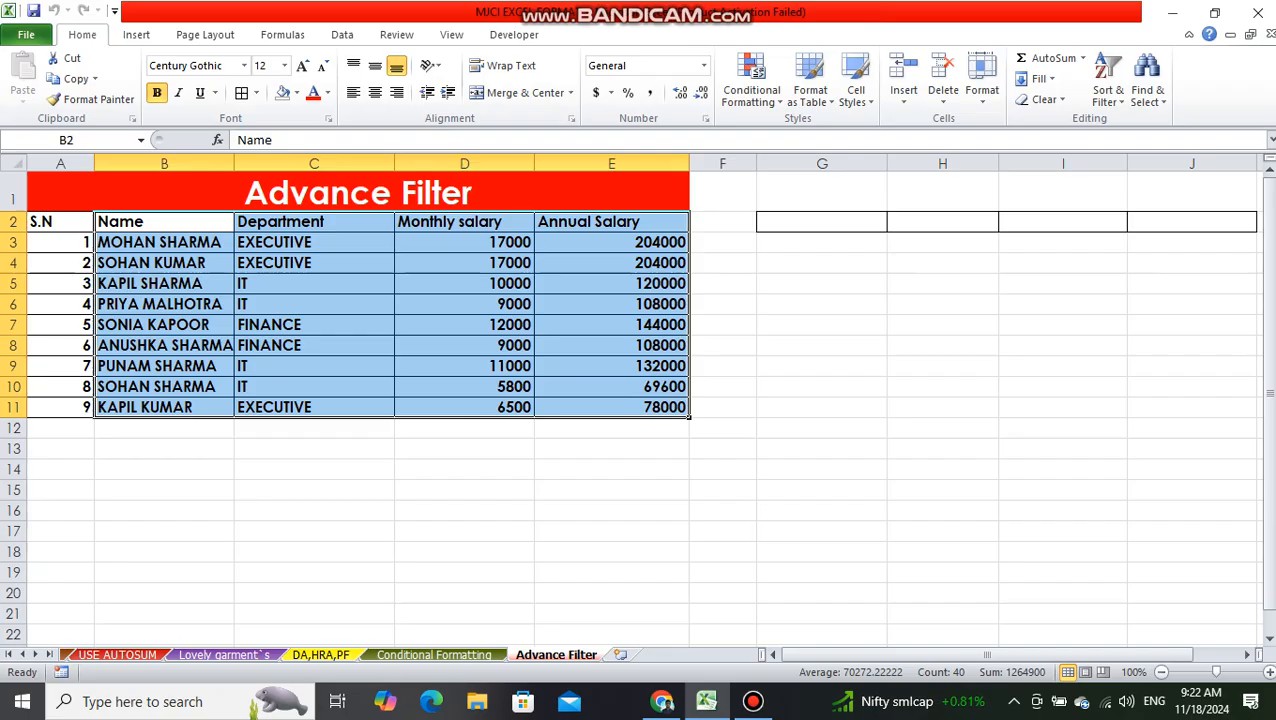
# - Unhide the hidden Sheet1 worksheet and select an empty cell below its salary table
pyautogui.click(982, 85)
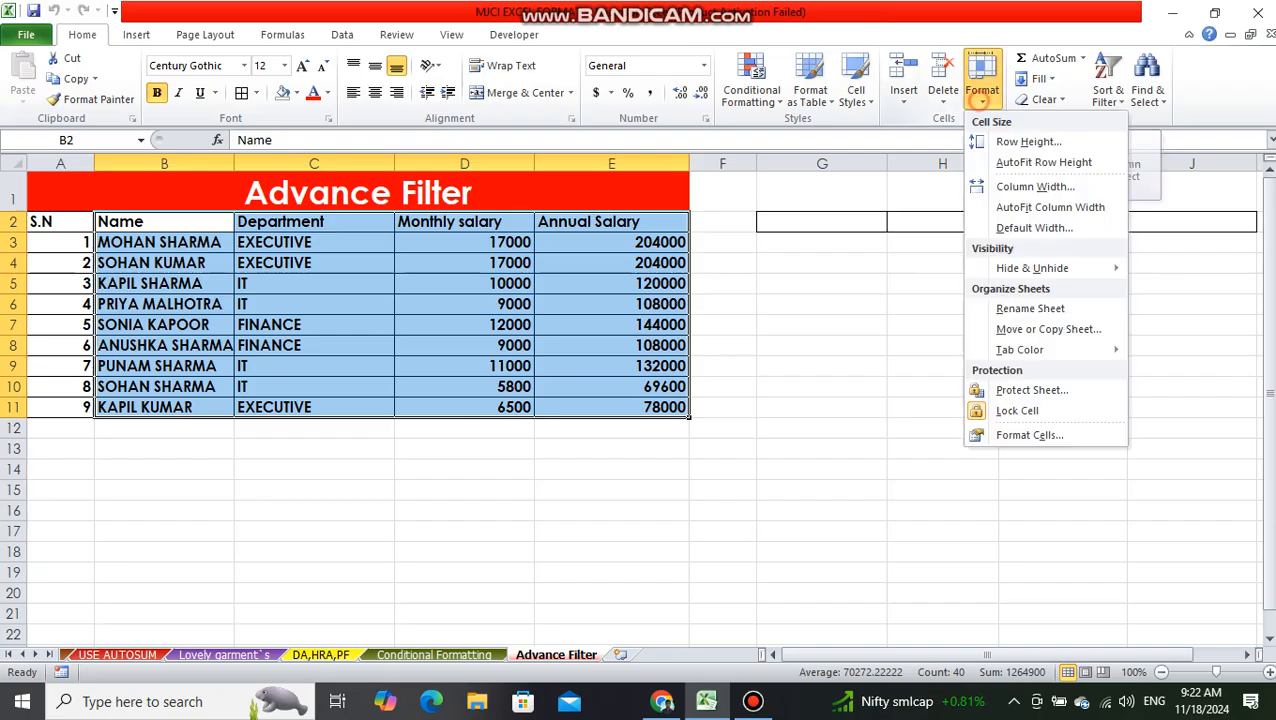
pyautogui.moveTo(1032, 268)
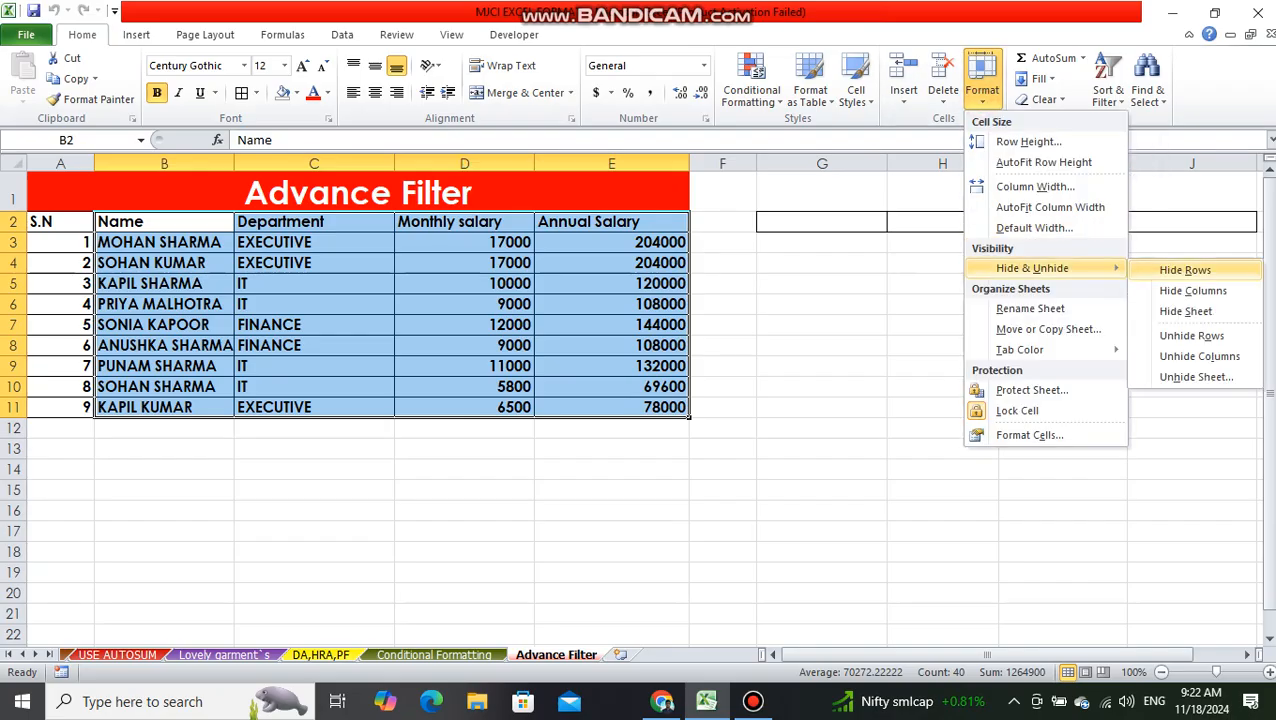
pyautogui.click(1200, 377)
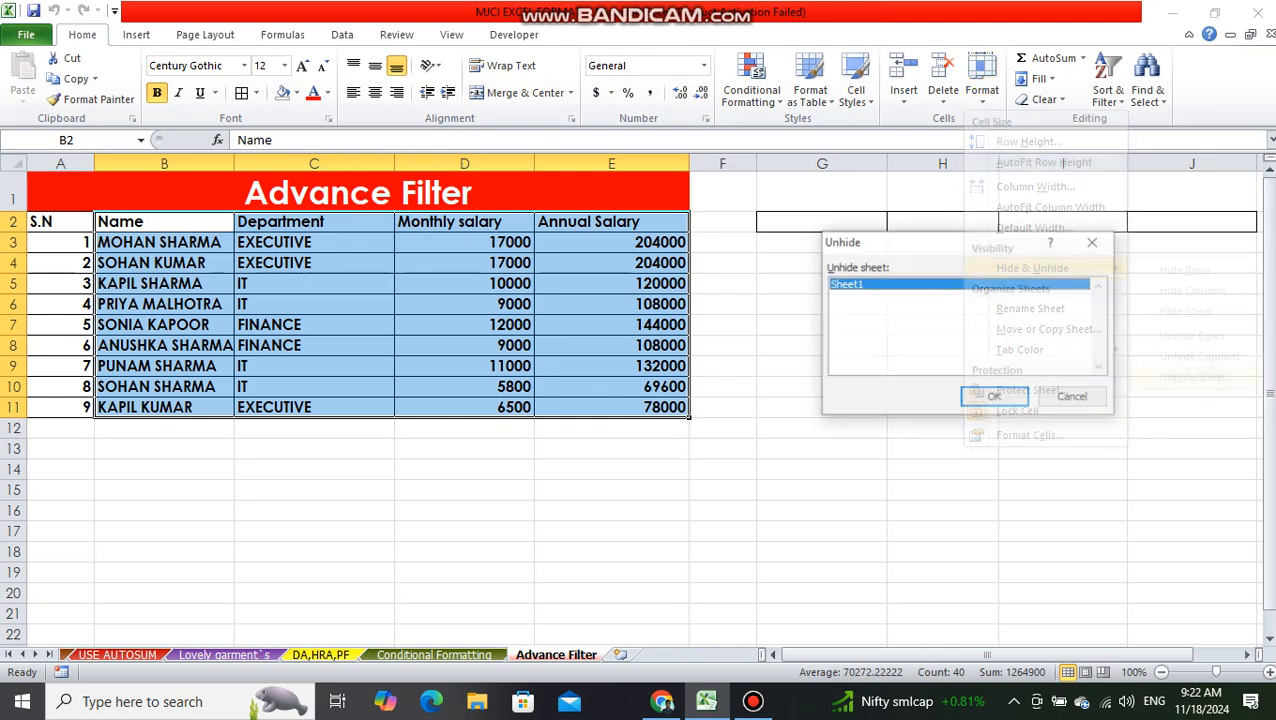
pyautogui.press('Return')
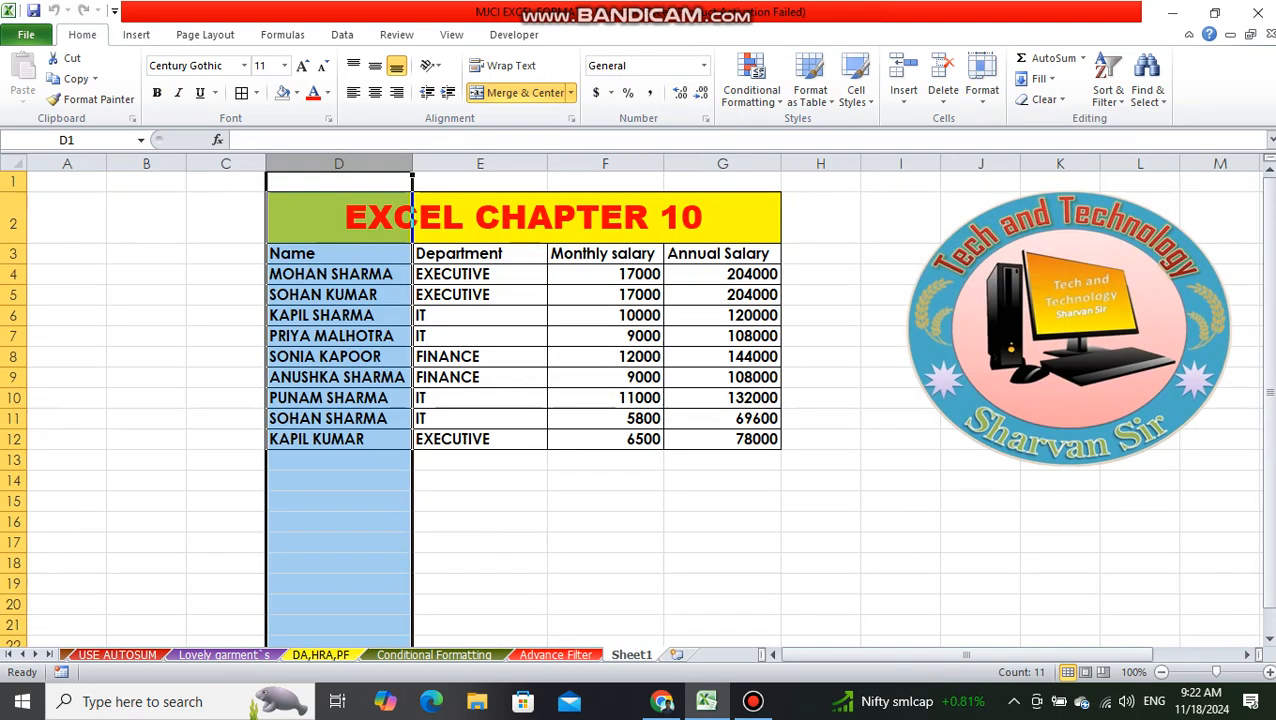
pyautogui.click(472, 482)
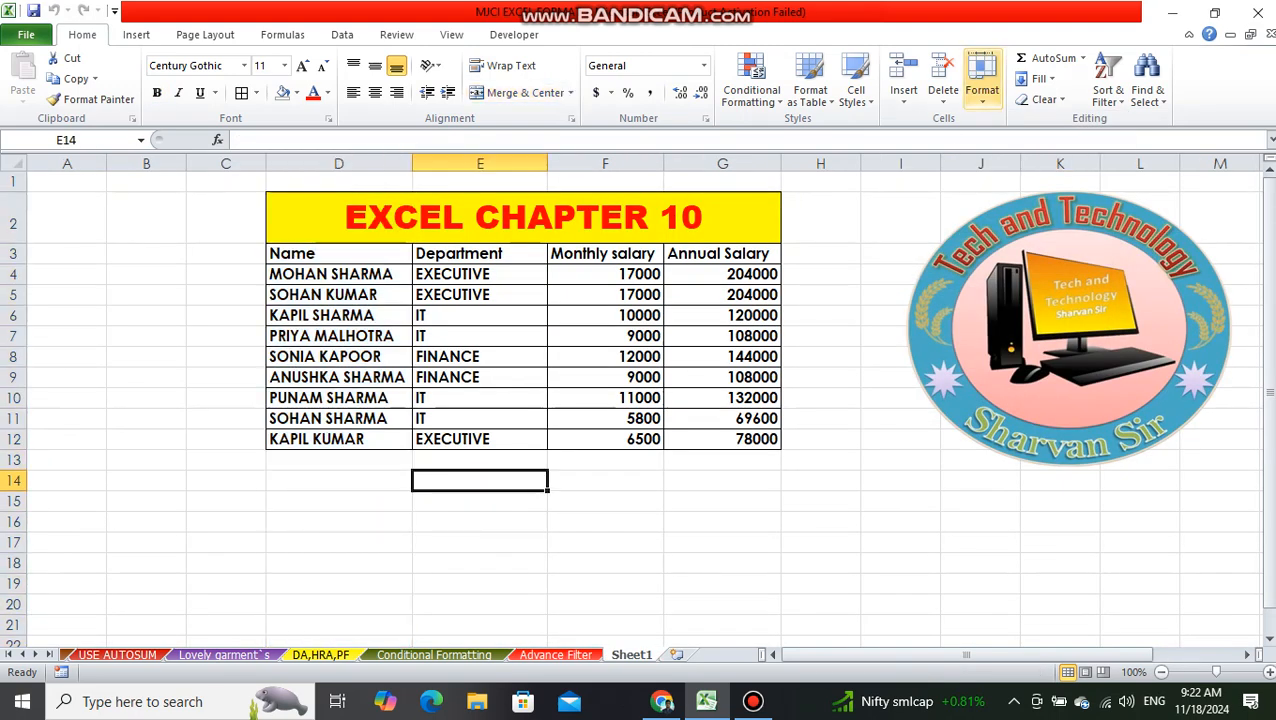
# - Rename the Sheet1 worksheet as TECH
pyautogui.click(982, 92)
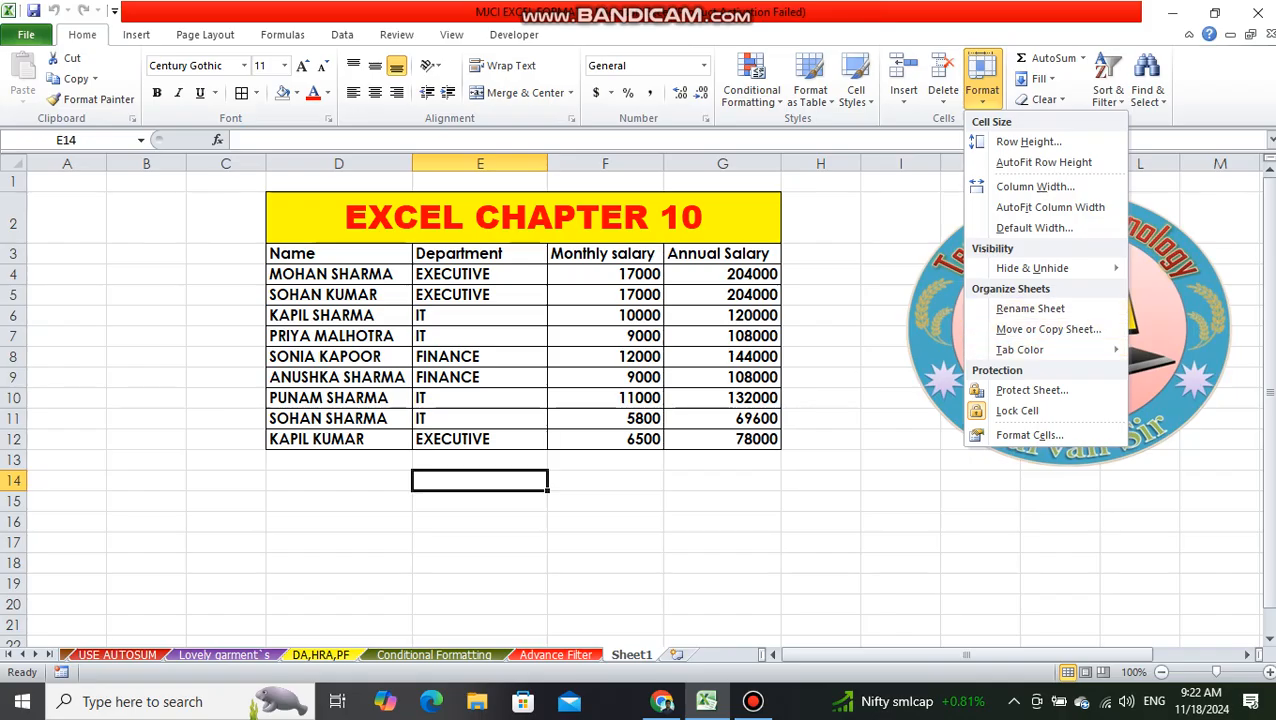
pyautogui.click(1030, 308)
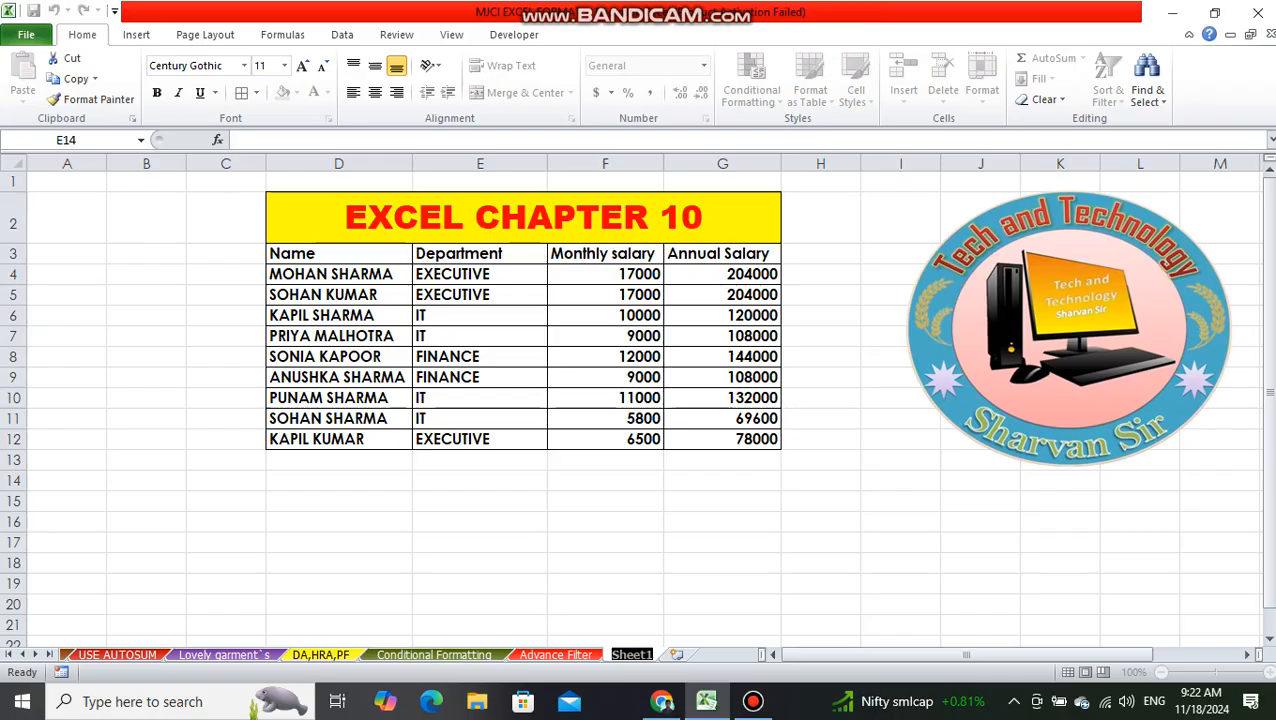
pyautogui.write('TECH')
pyautogui.press('Return')
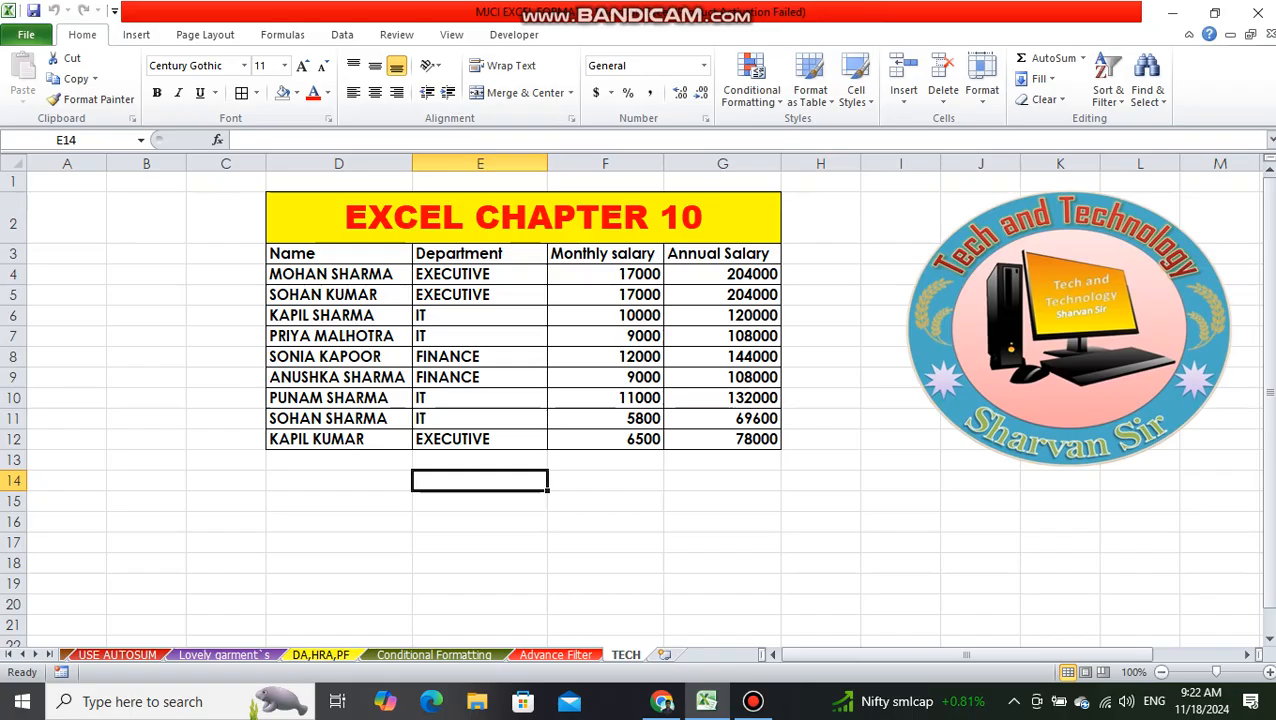
# - Start moving or copying the TECH sheet within MJCI EXCEL FORMAT.xlsx, choosing TECH as the sheet to place it before
pyautogui.click(982, 80)
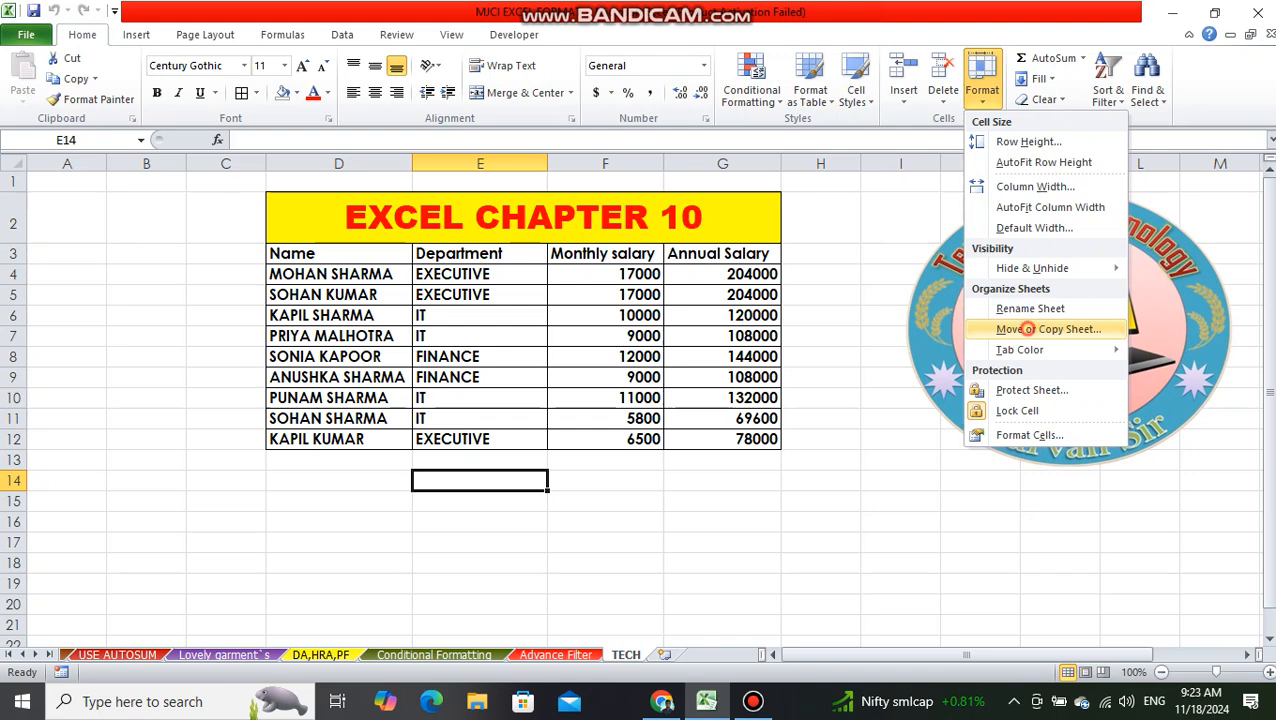
pyautogui.click(1022, 328)
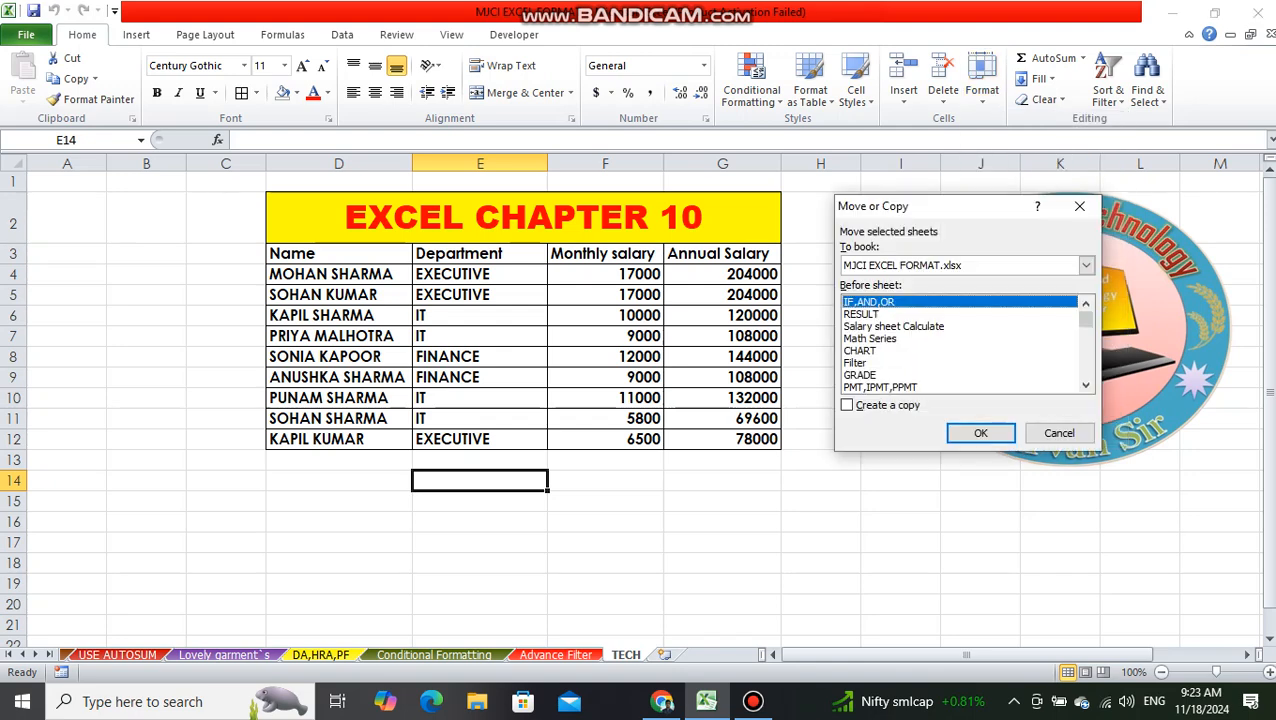
pyautogui.scroll(-10, 960, 343)
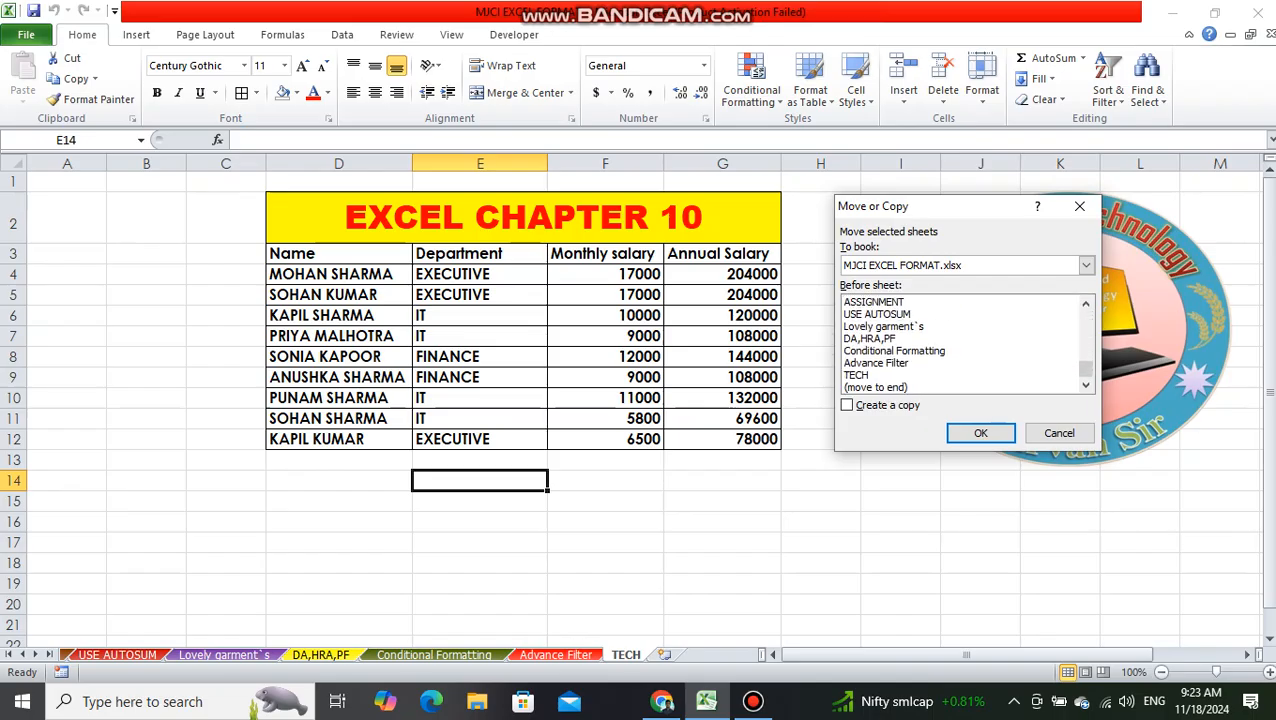
pyautogui.click(857, 375)
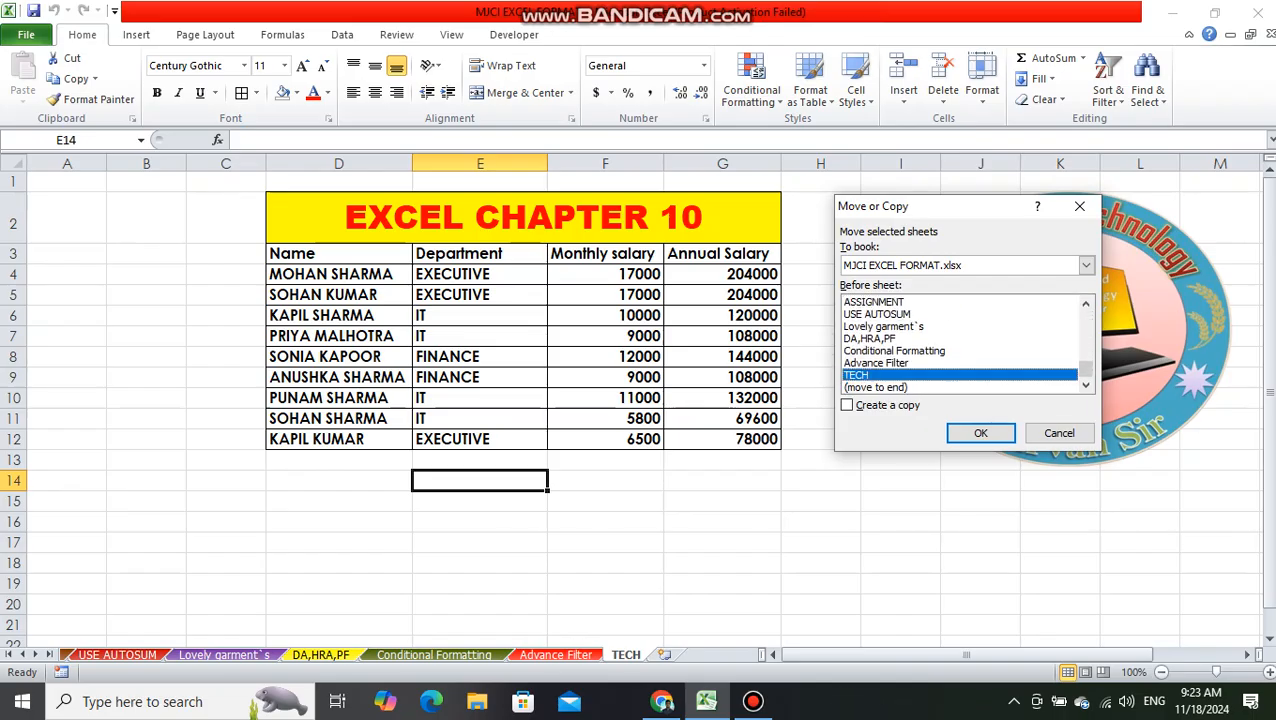